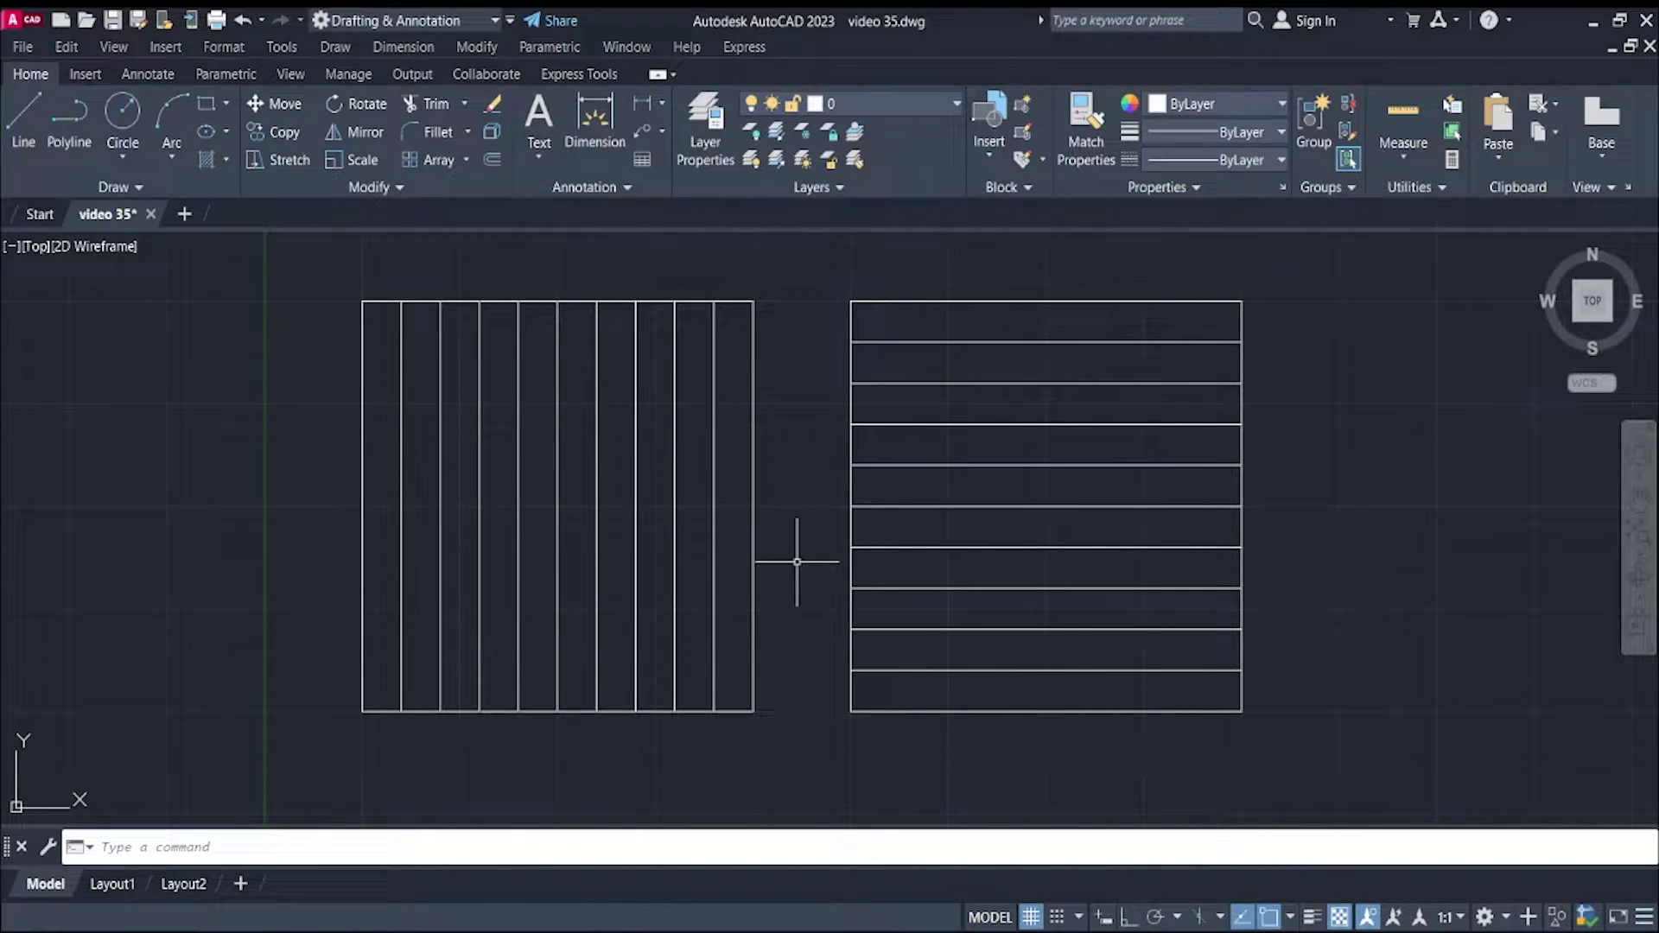
Zoom and pan to inspect the striped squares, then shift them toward the top of the view.
{"action": "mouse_move", "coordinate": [796, 563]}
{"action": "middle_mouse_down"}
{"action": "mouse_move", "coordinate": [804, 548]}
{"action": "mouse_move", "coordinate": [1034, 574]}
{"action": "mouse_move", "coordinate": [1118, 702]}
{"action": "middle_mouse_up"}
{"action": "scroll", "coordinate": [804, 548], "scroll_direction": "up", "scroll_amount": 2}
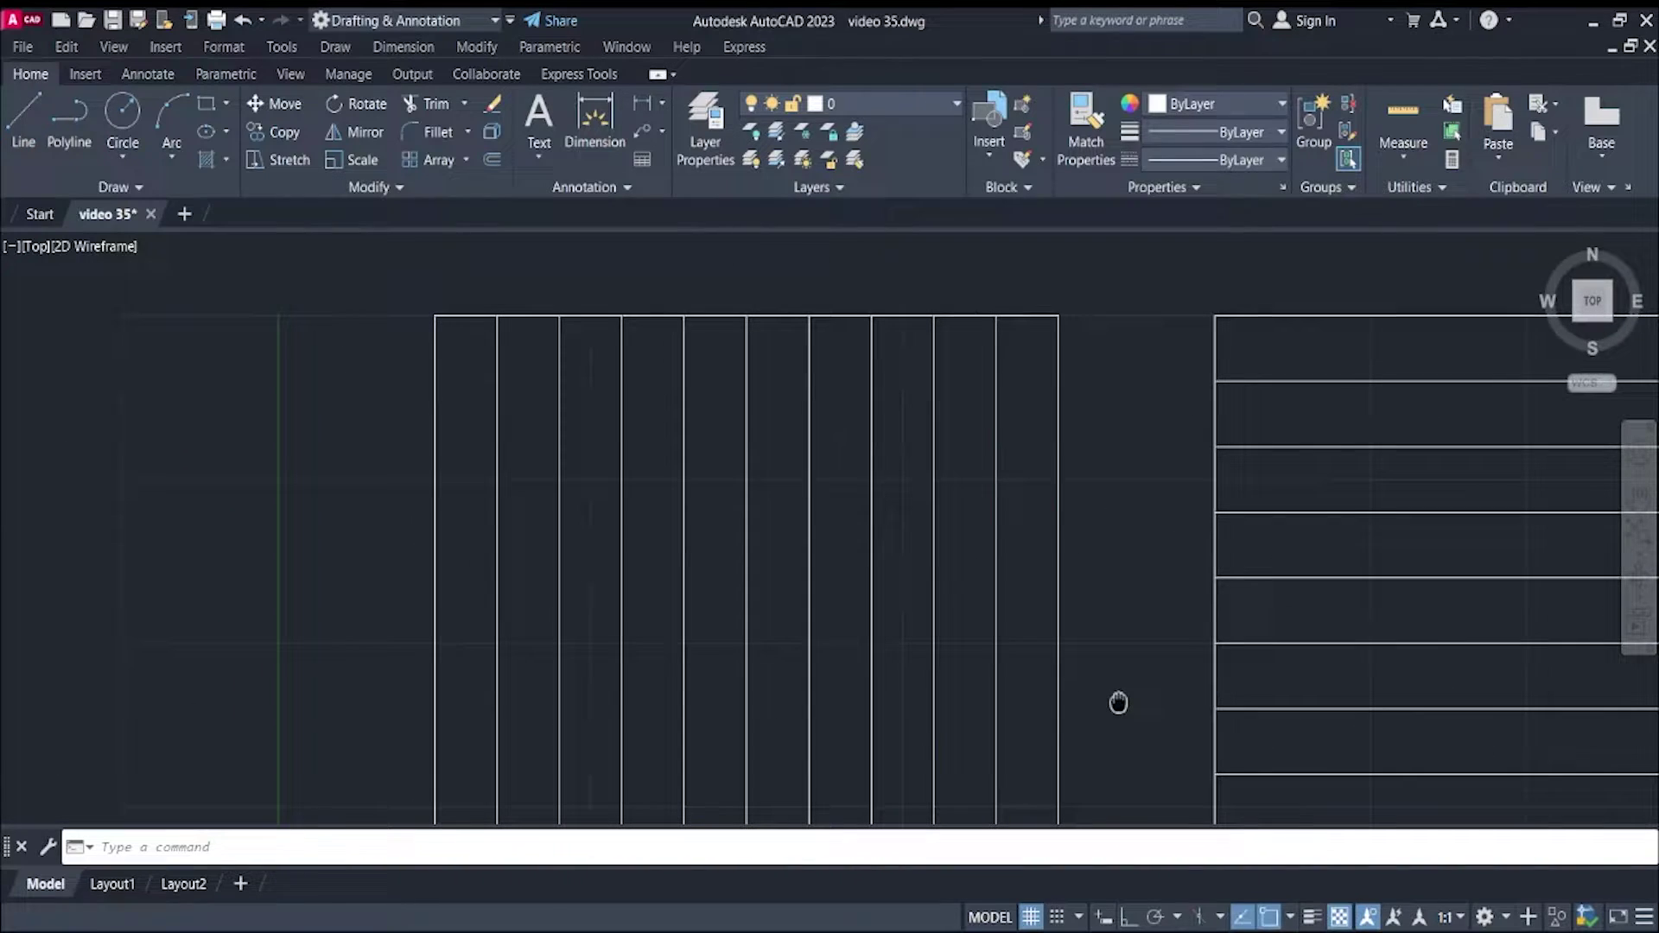
{"action": "mouse_move", "coordinate": [1112, 645]}
{"action": "middle_mouse_down"}
{"action": "mouse_move", "coordinate": [717, 628]}
{"action": "mouse_move", "coordinate": [742, 620]}
{"action": "middle_mouse_up"}
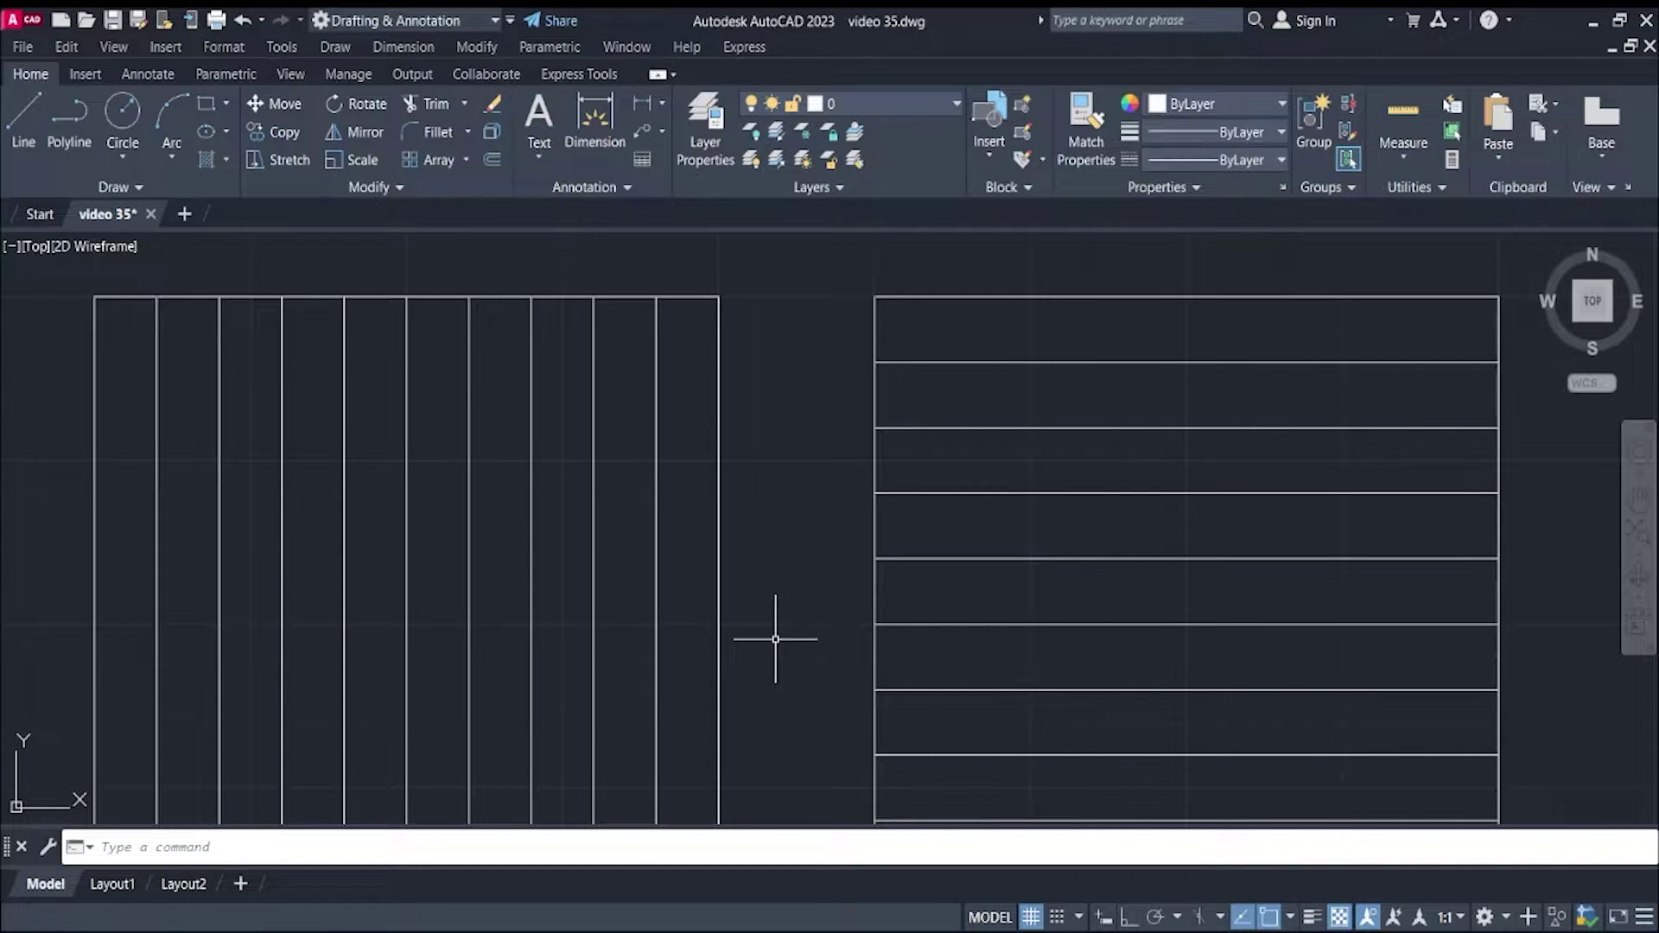
{"action": "scroll", "coordinate": [778, 640], "scroll_direction": "down", "scroll_amount": 5}
{"action": "middle_click_drag", "start_coordinate": [777, 640], "coordinate": [822, 318]}
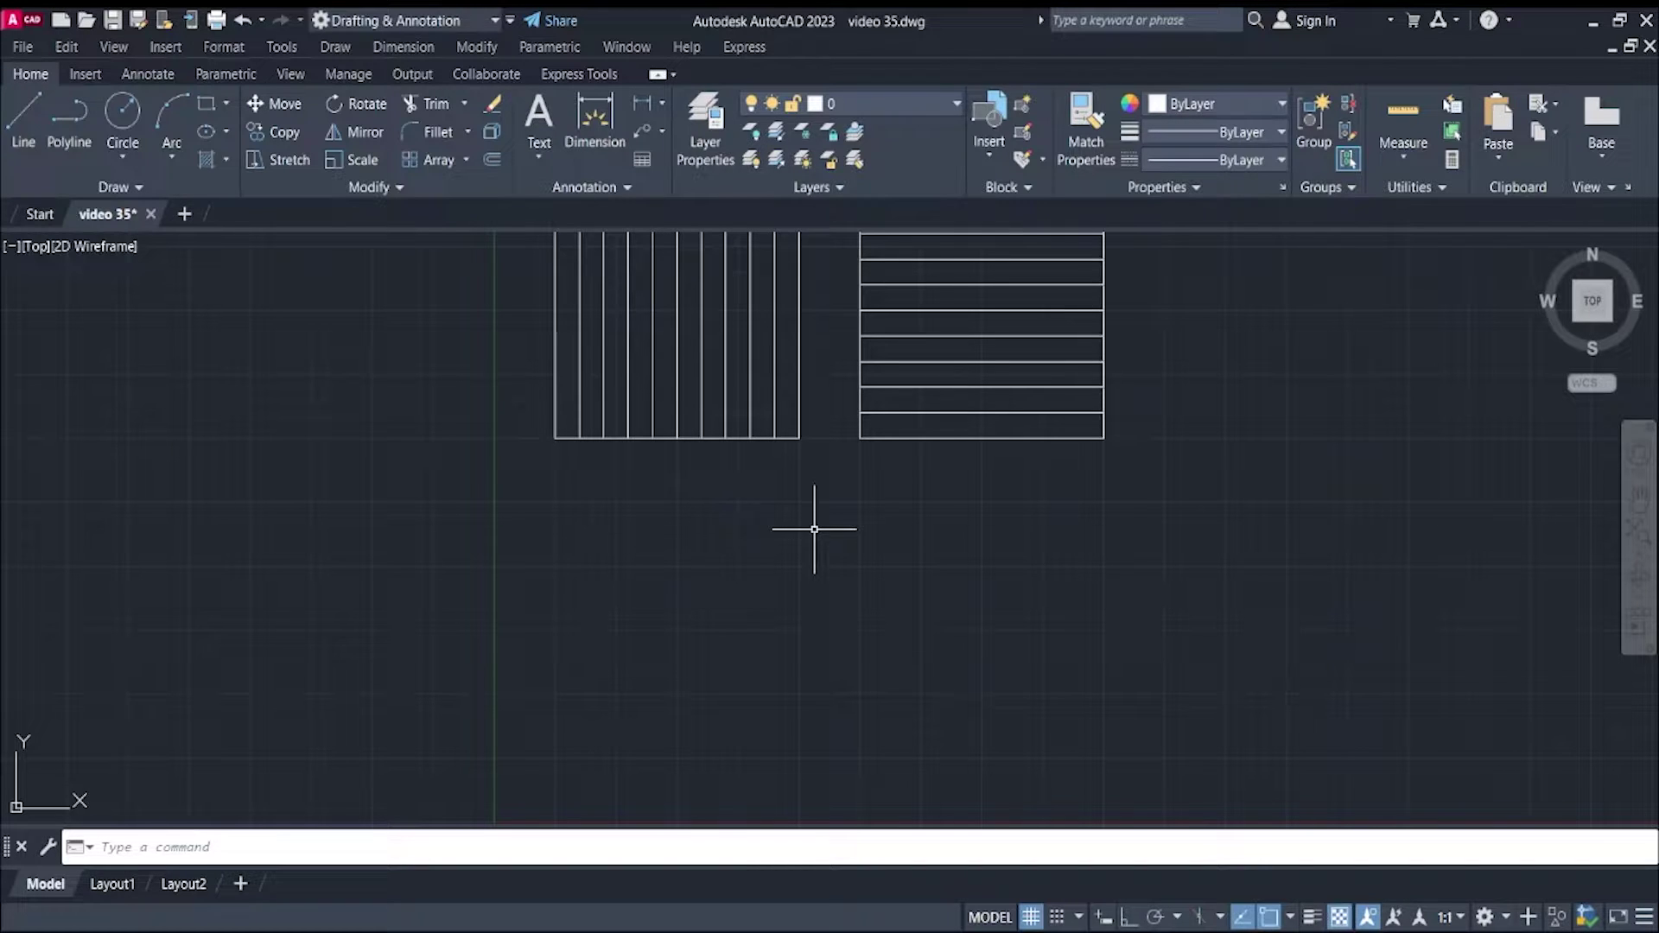
{"action": "middle_click_drag", "start_coordinate": [785, 582], "coordinate": [800, 528]}
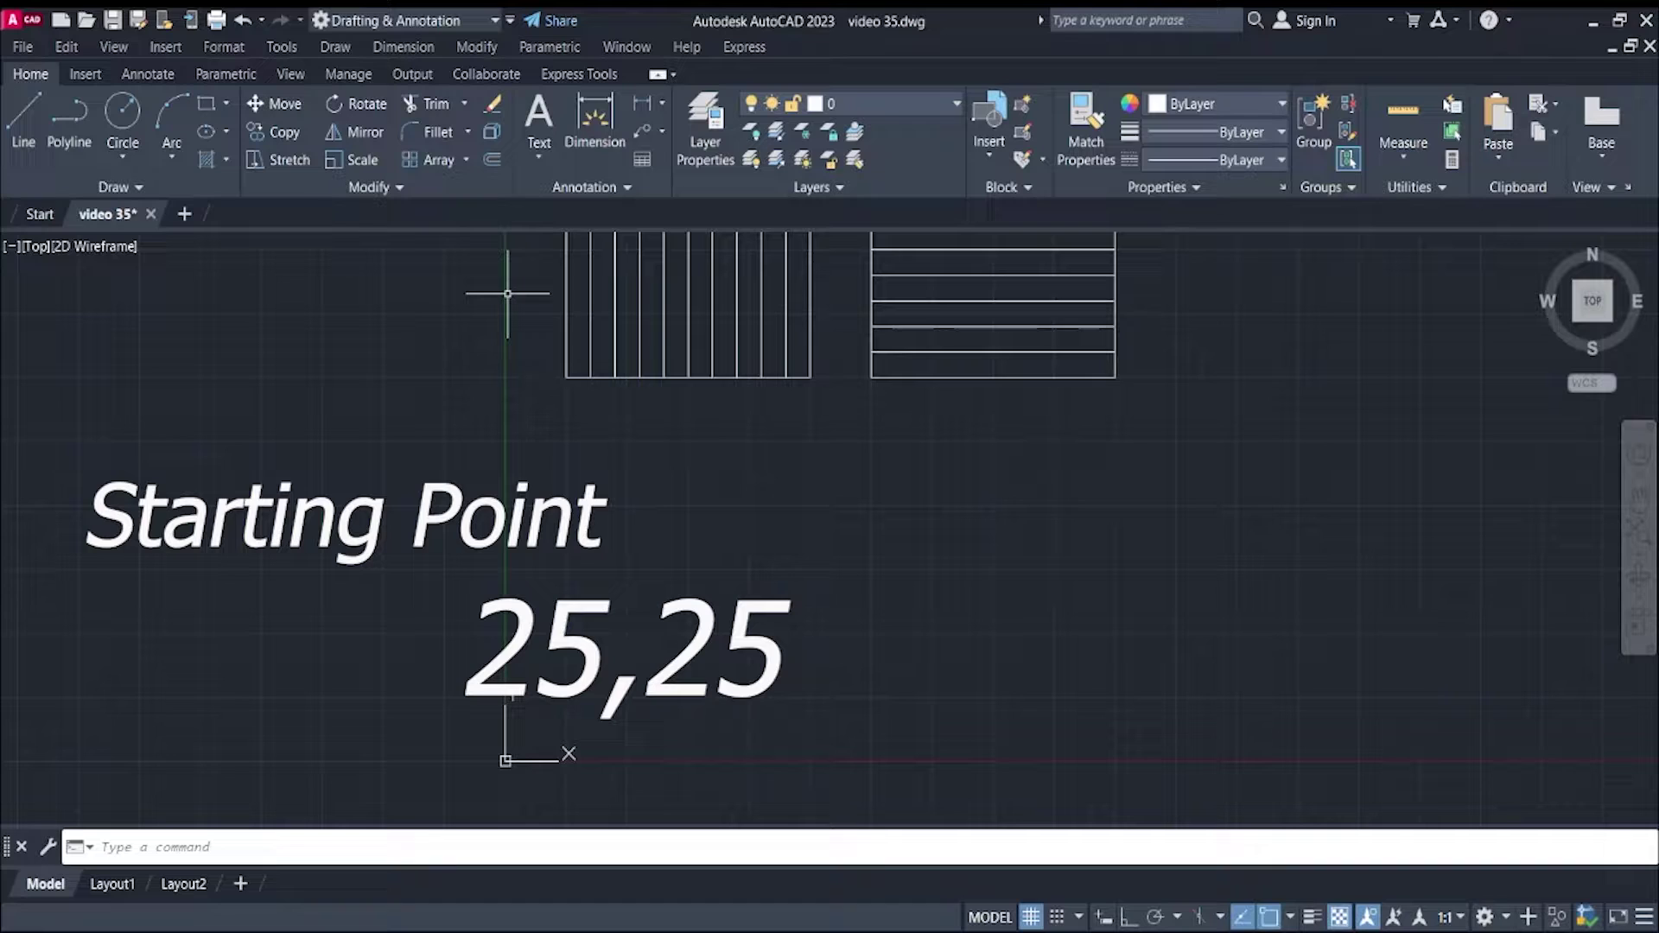
{"action": "left_click", "coordinate": [23, 121]}
{"action": "type", "text": "25,25"}
{"action": "key", "text": "Return"}
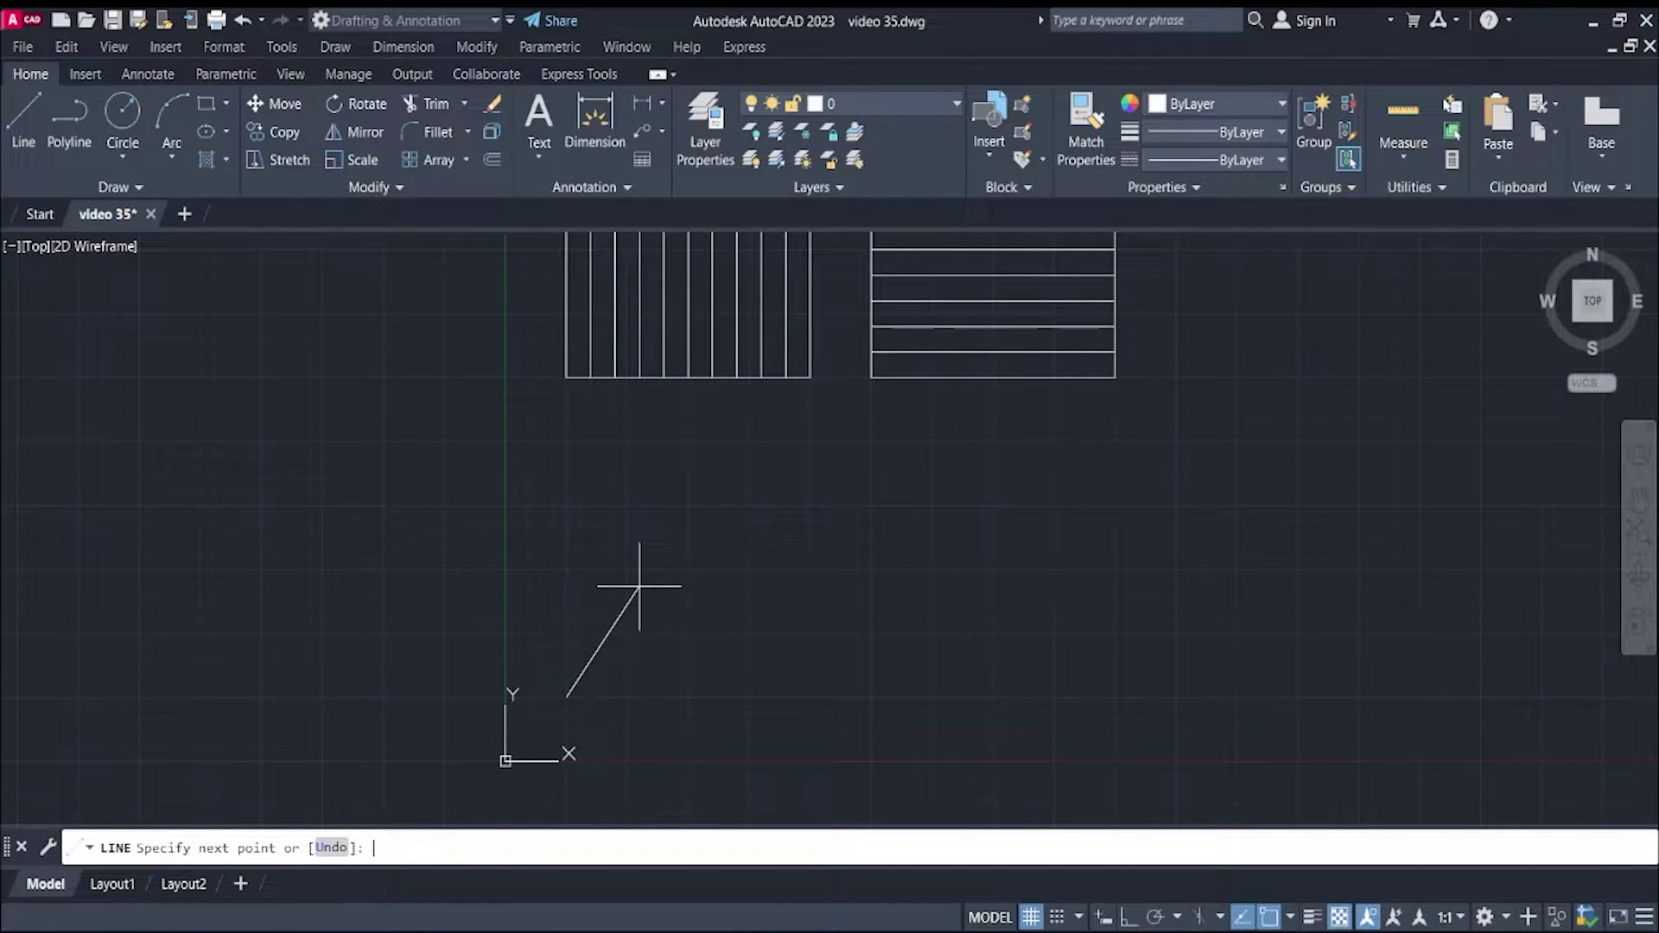
{"action": "type", "text": "@100<0"}
{"action": "key", "text": "Return"}
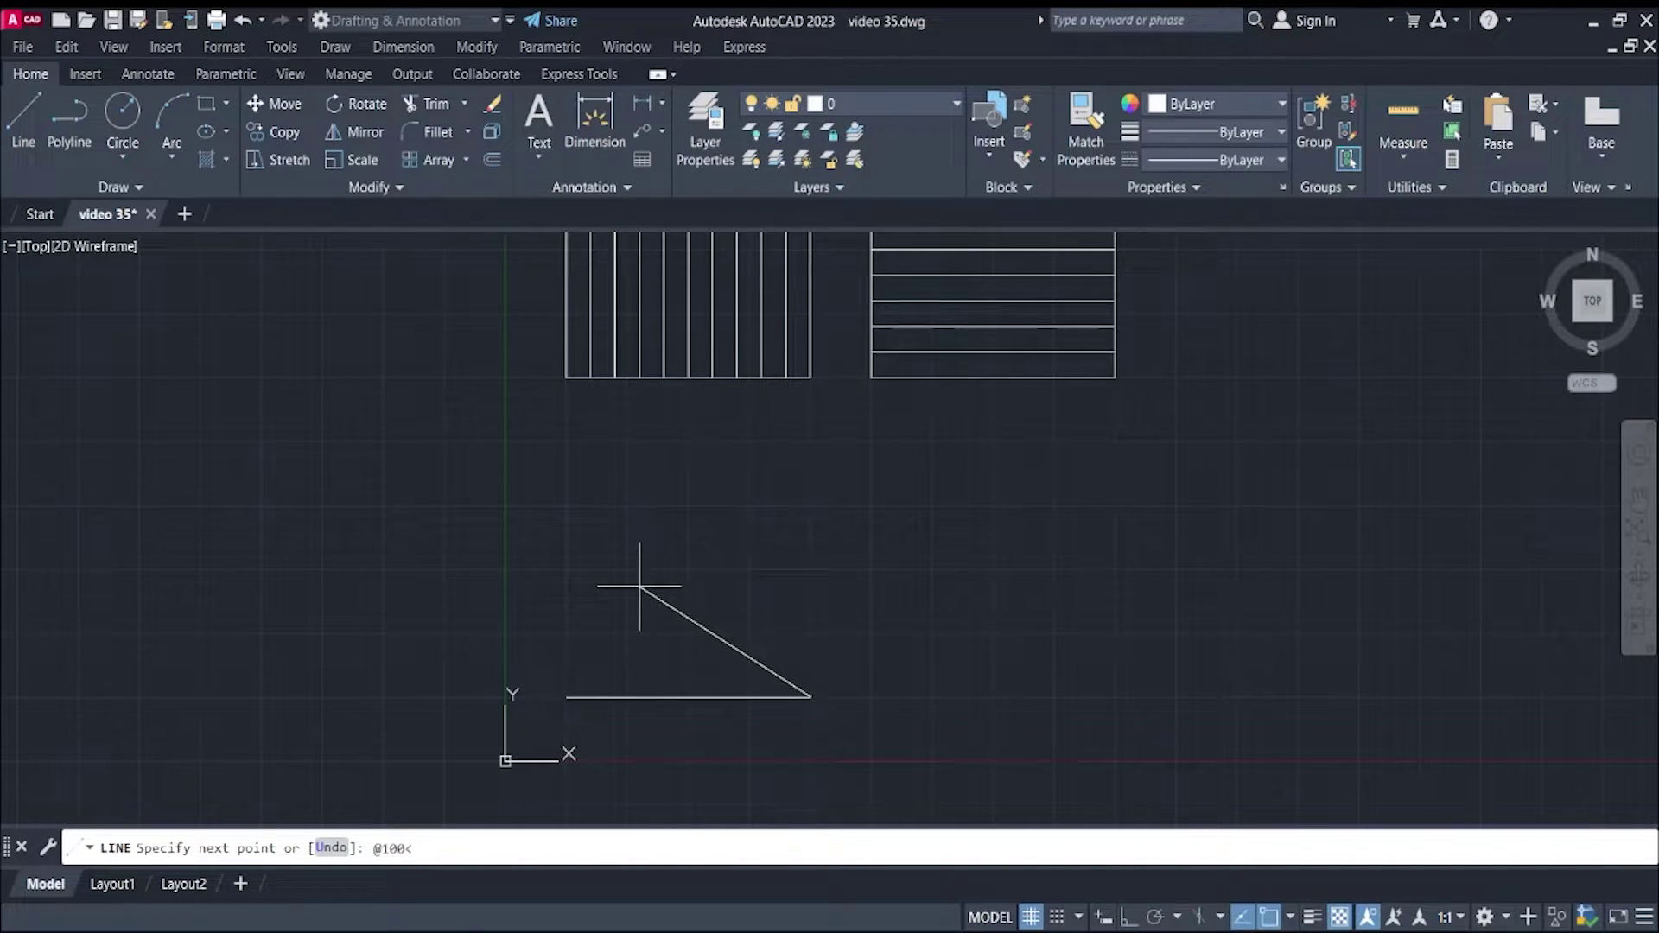
{"action": "type", "text": "@100<90"}
{"action": "key", "text": "Return"}
{"action": "type", "text": "@100<180"}
{"action": "key", "text": "Return"}
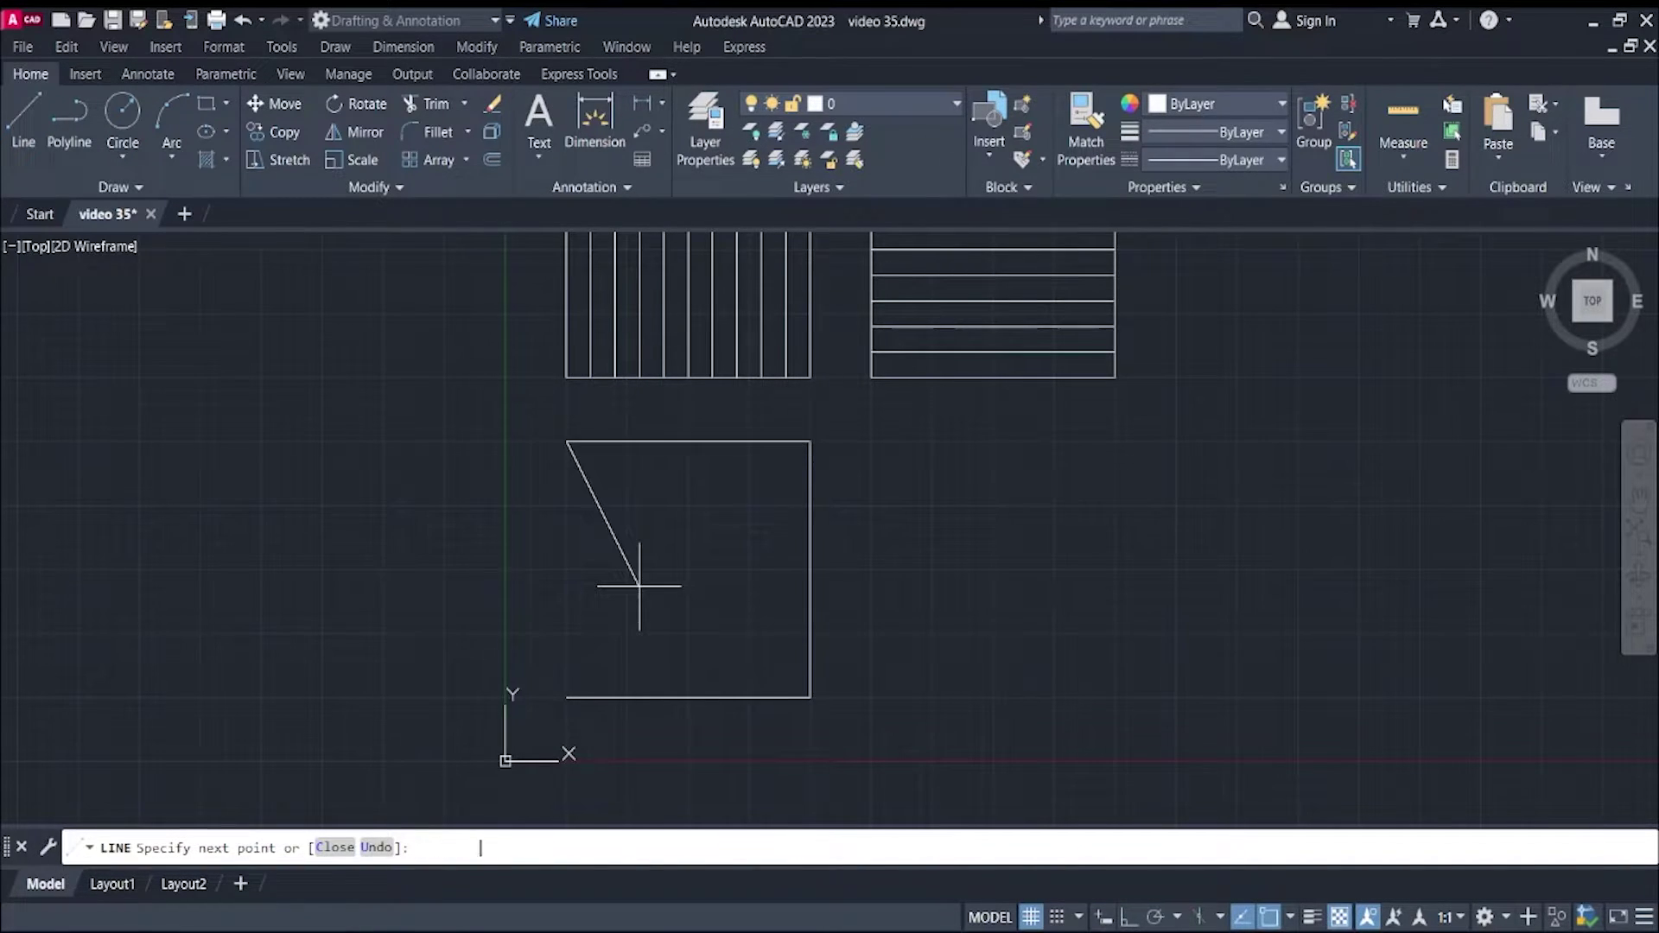
{"action": "type", "text": "c"}
{"action": "key", "text": "Return"}
Window-select the new square and copy it once to the right.
{"action": "middle_click_drag", "start_coordinate": [796, 500], "coordinate": [777, 586]}
{"action": "left_click", "coordinate": [821, 786]}
{"action": "left_click", "coordinate": [527, 518]}
{"action": "left_click", "coordinate": [275, 131]}
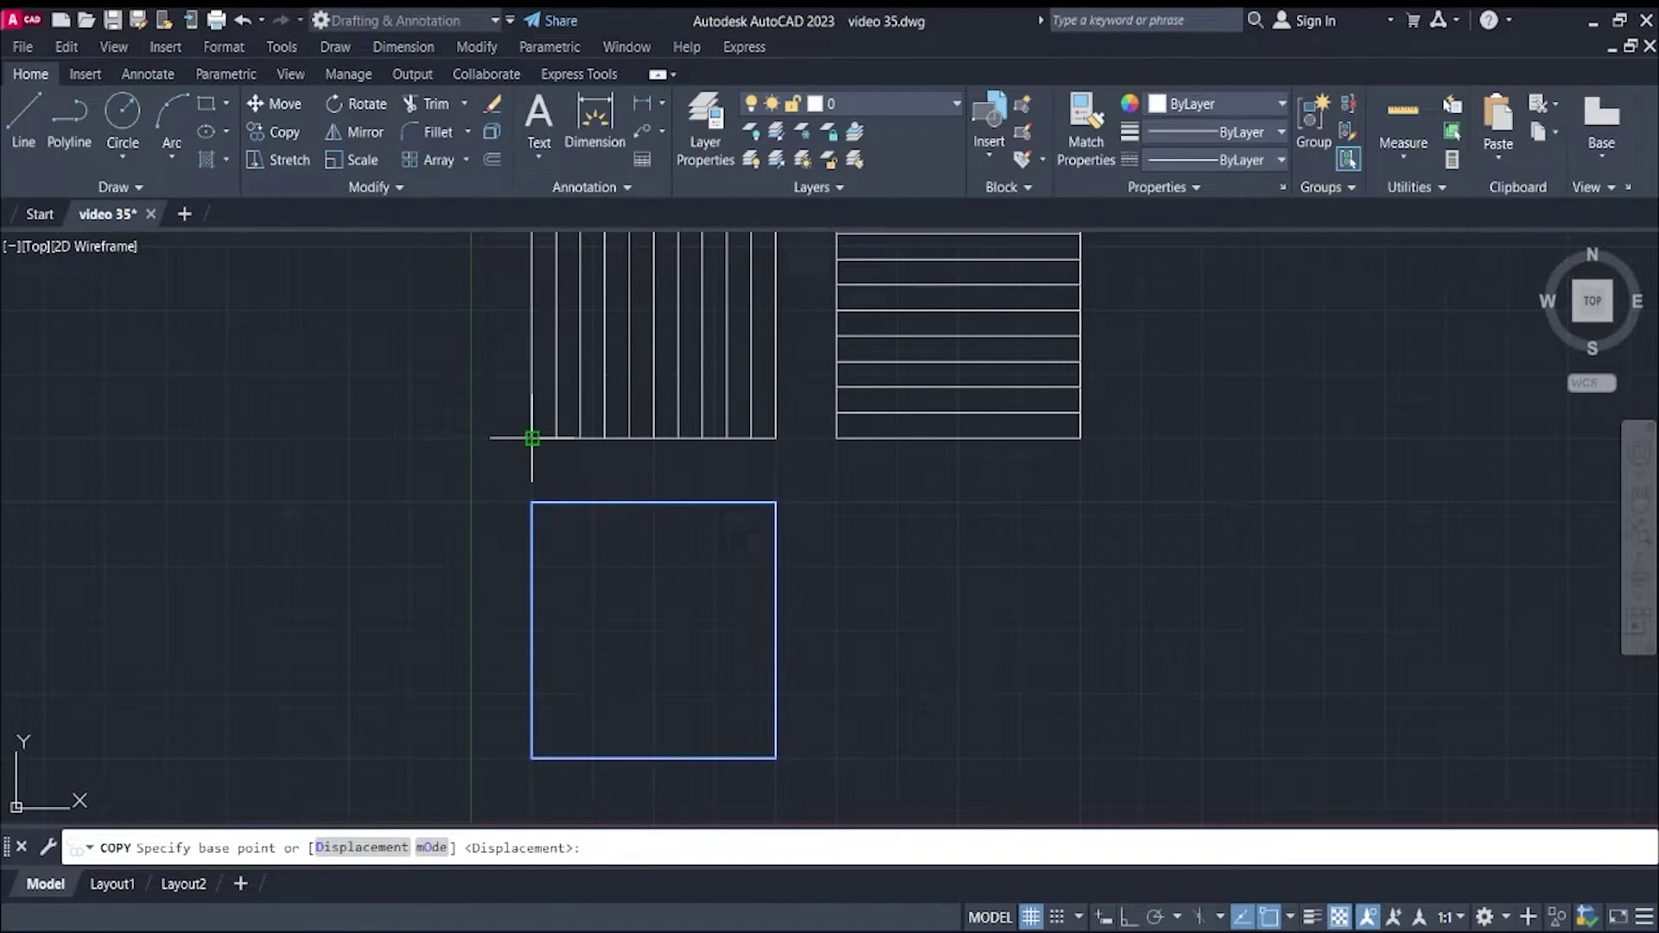
{"action": "left_click", "coordinate": [531, 438]}
{"action": "left_click", "coordinate": [837, 438]}
{"action": "key", "text": "Return"}
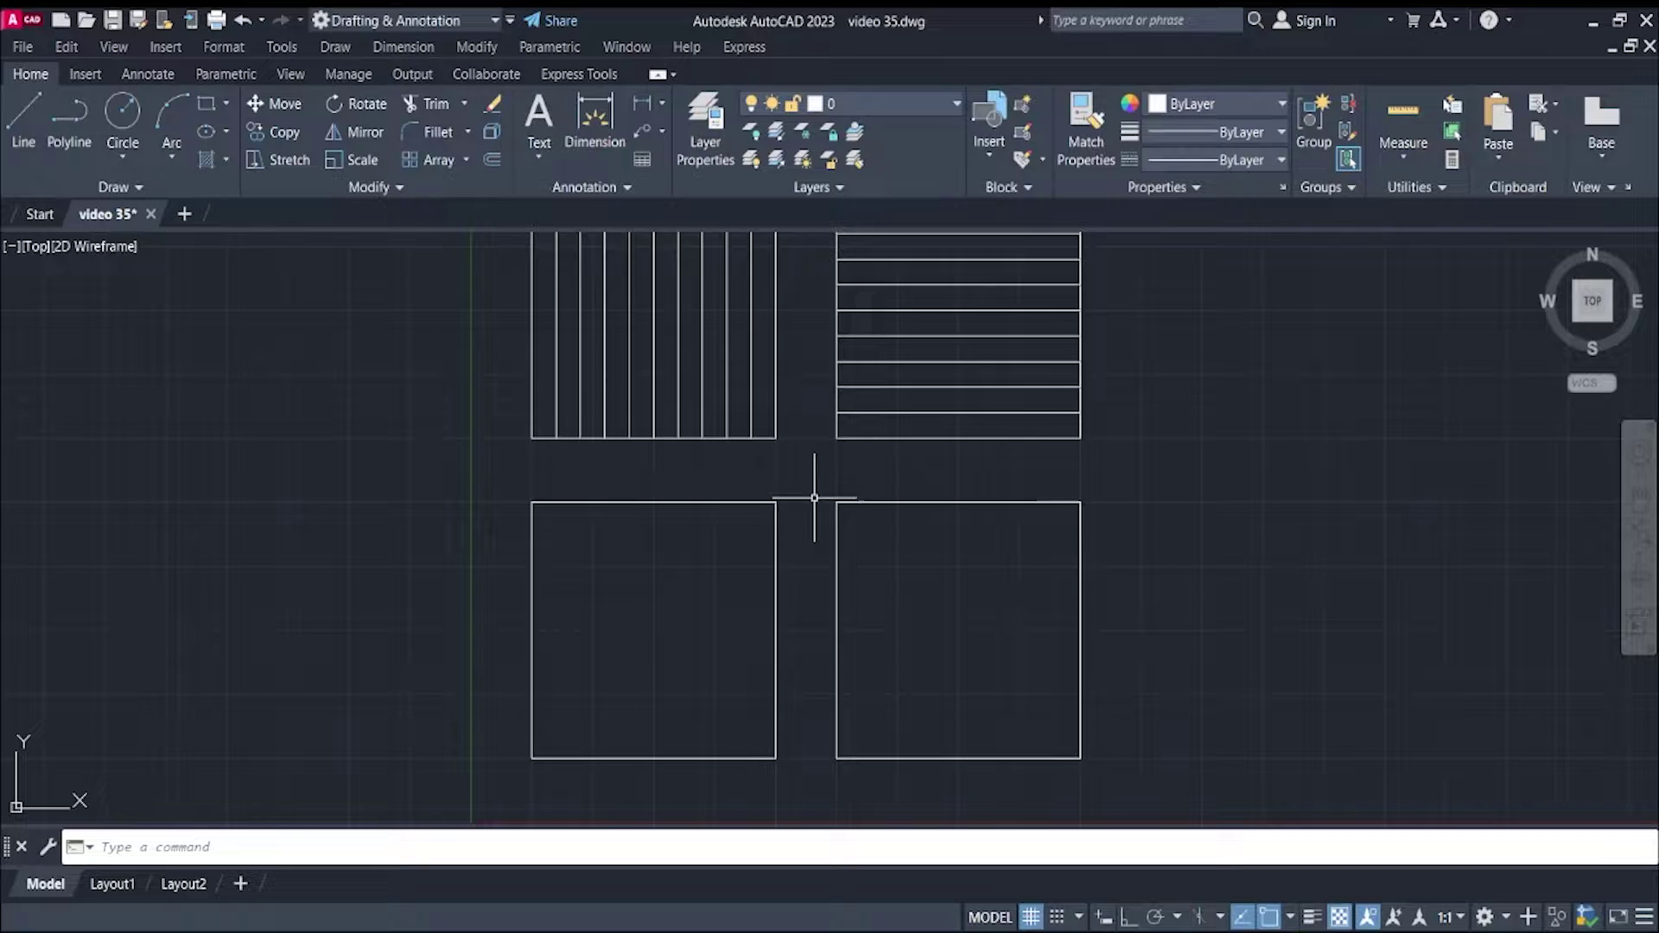
{"action": "scroll", "coordinate": [815, 500], "scroll_direction": "up", "scroll_amount": 2}
{"action": "middle_click_drag", "start_coordinate": [815, 500], "coordinate": [855, 294]}
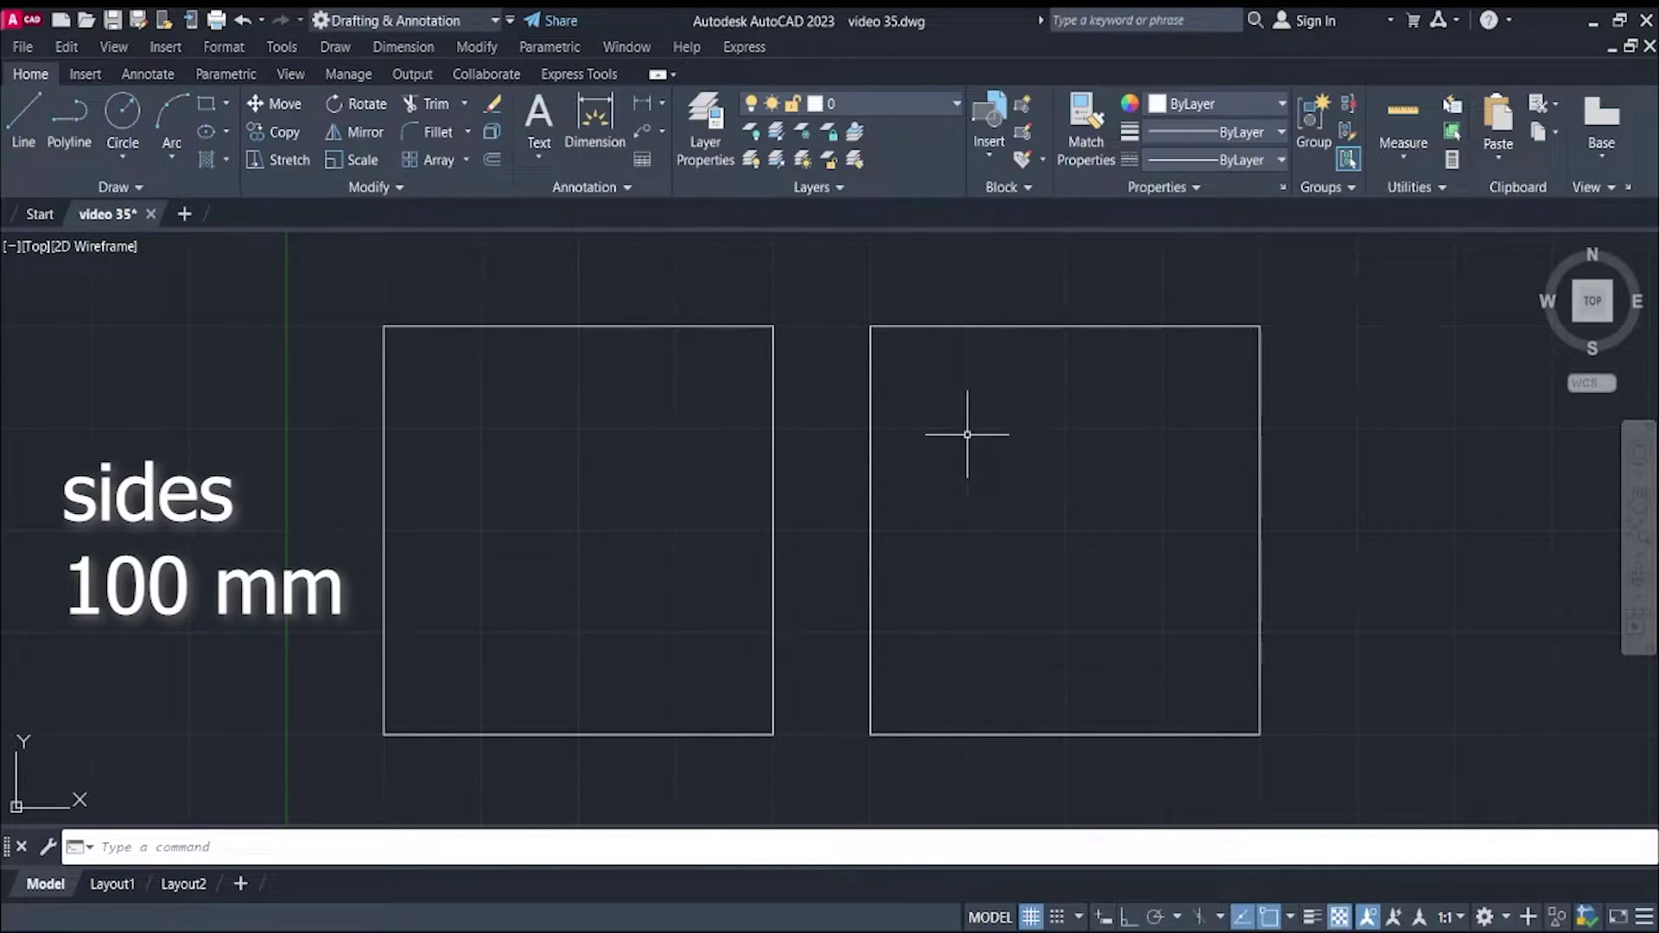
{"action": "left_click", "coordinate": [640, 102]}
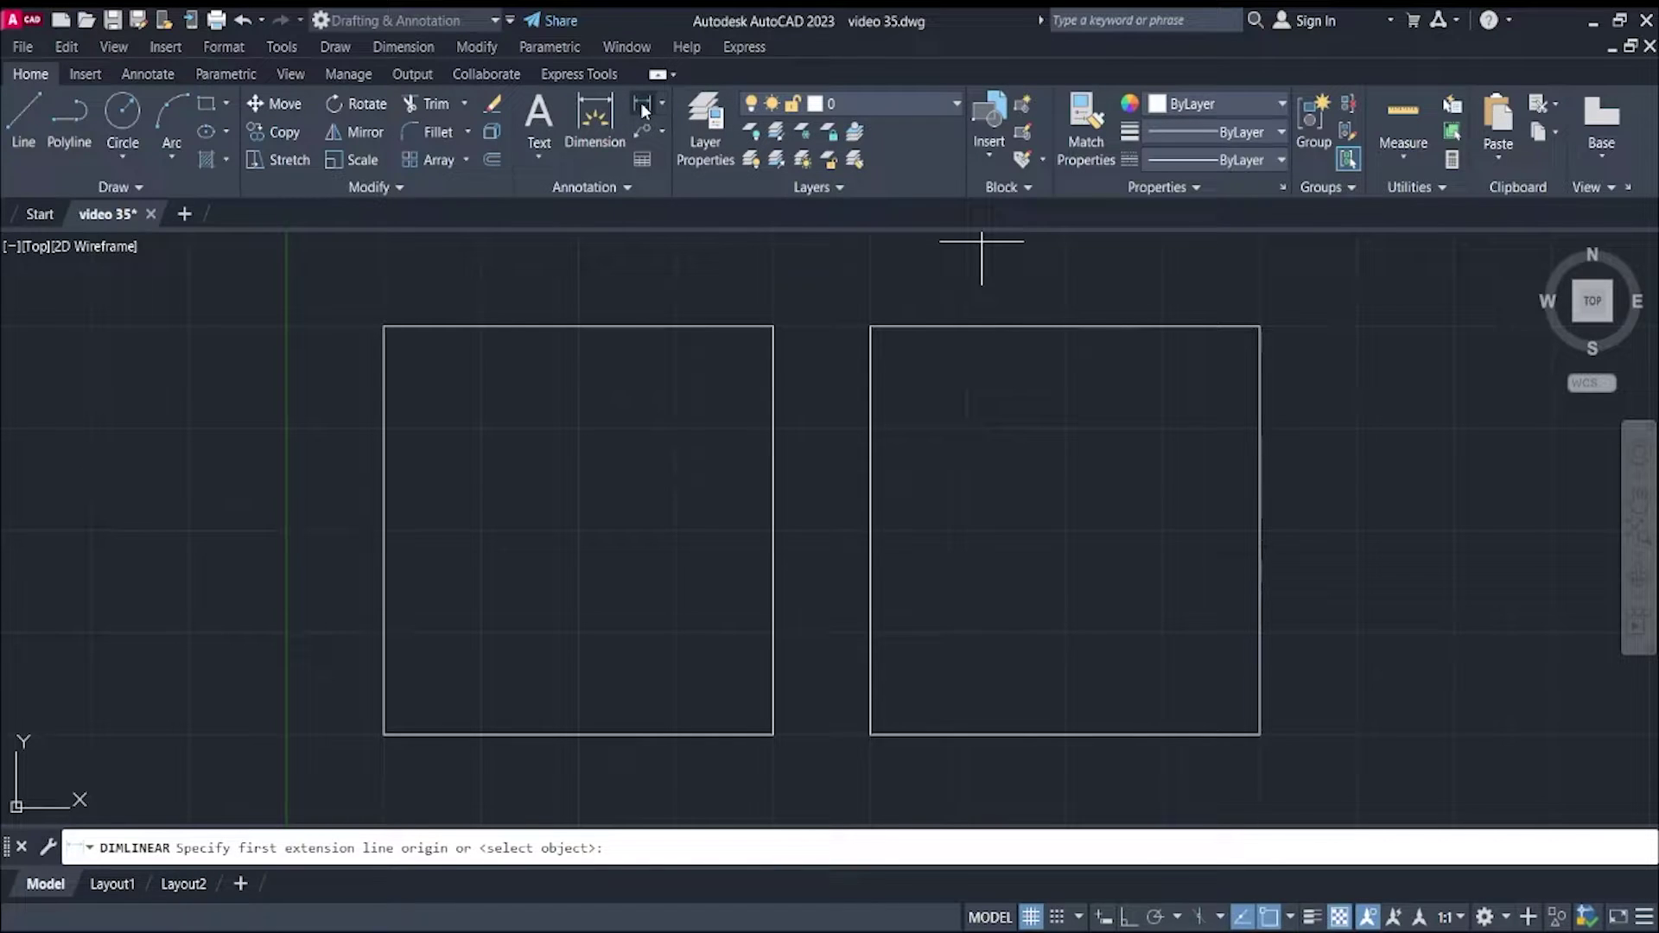
{"action": "left_click", "coordinate": [1262, 327]}
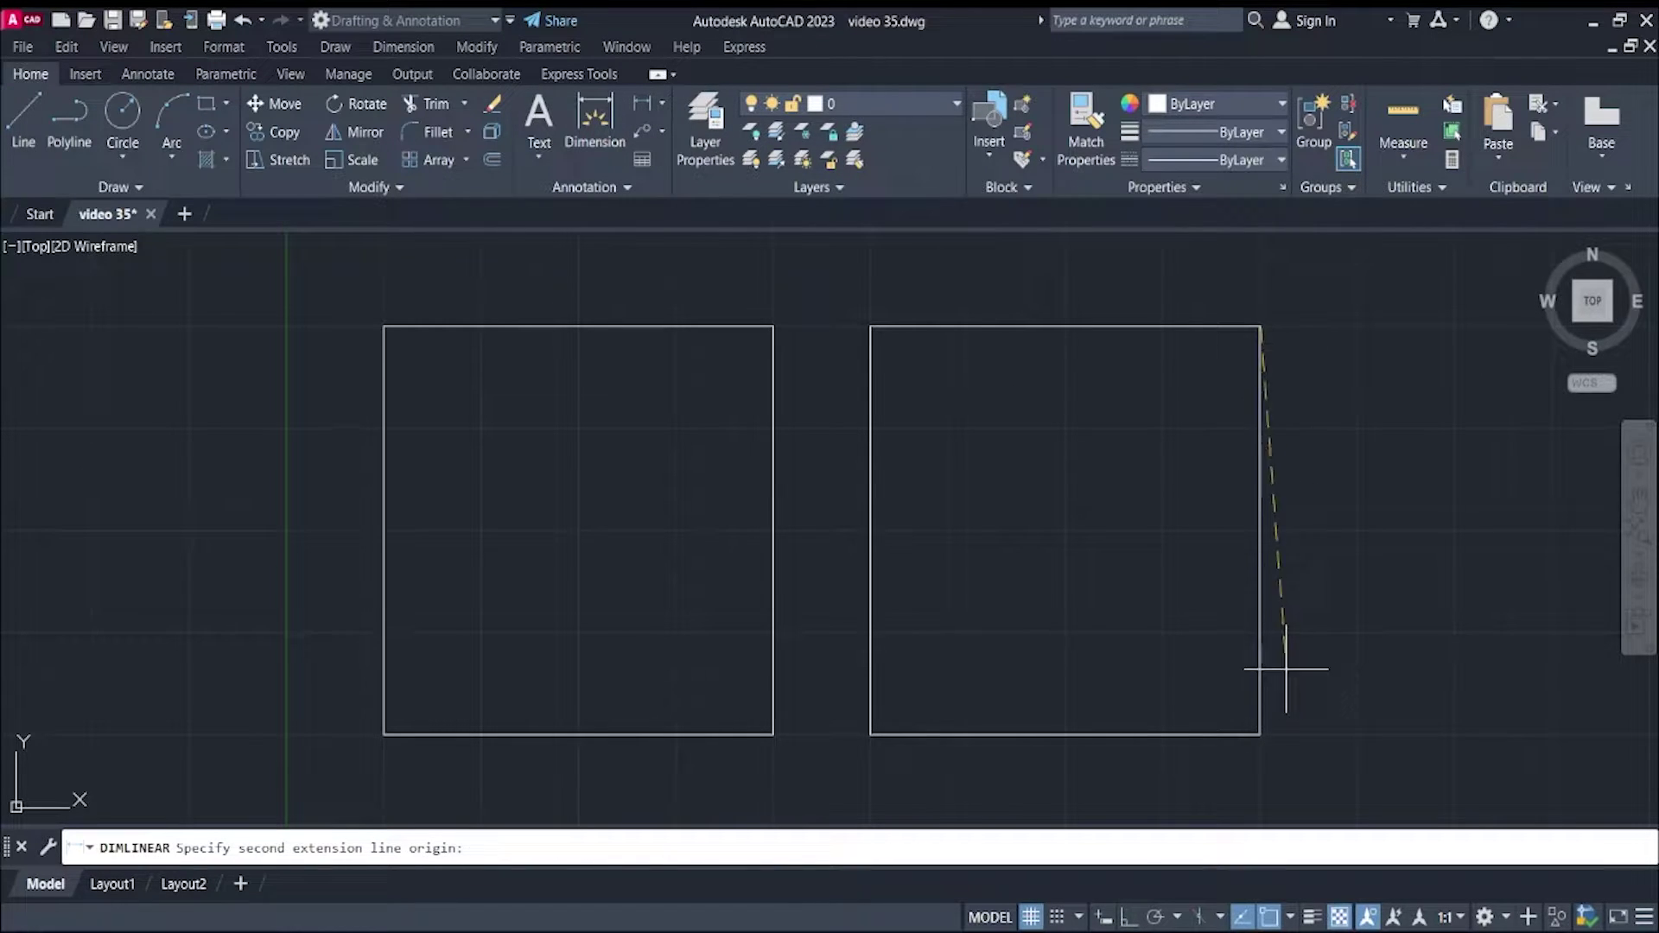
{"action": "left_click", "coordinate": [1264, 732]}
{"action": "left_click", "coordinate": [1306, 722]}
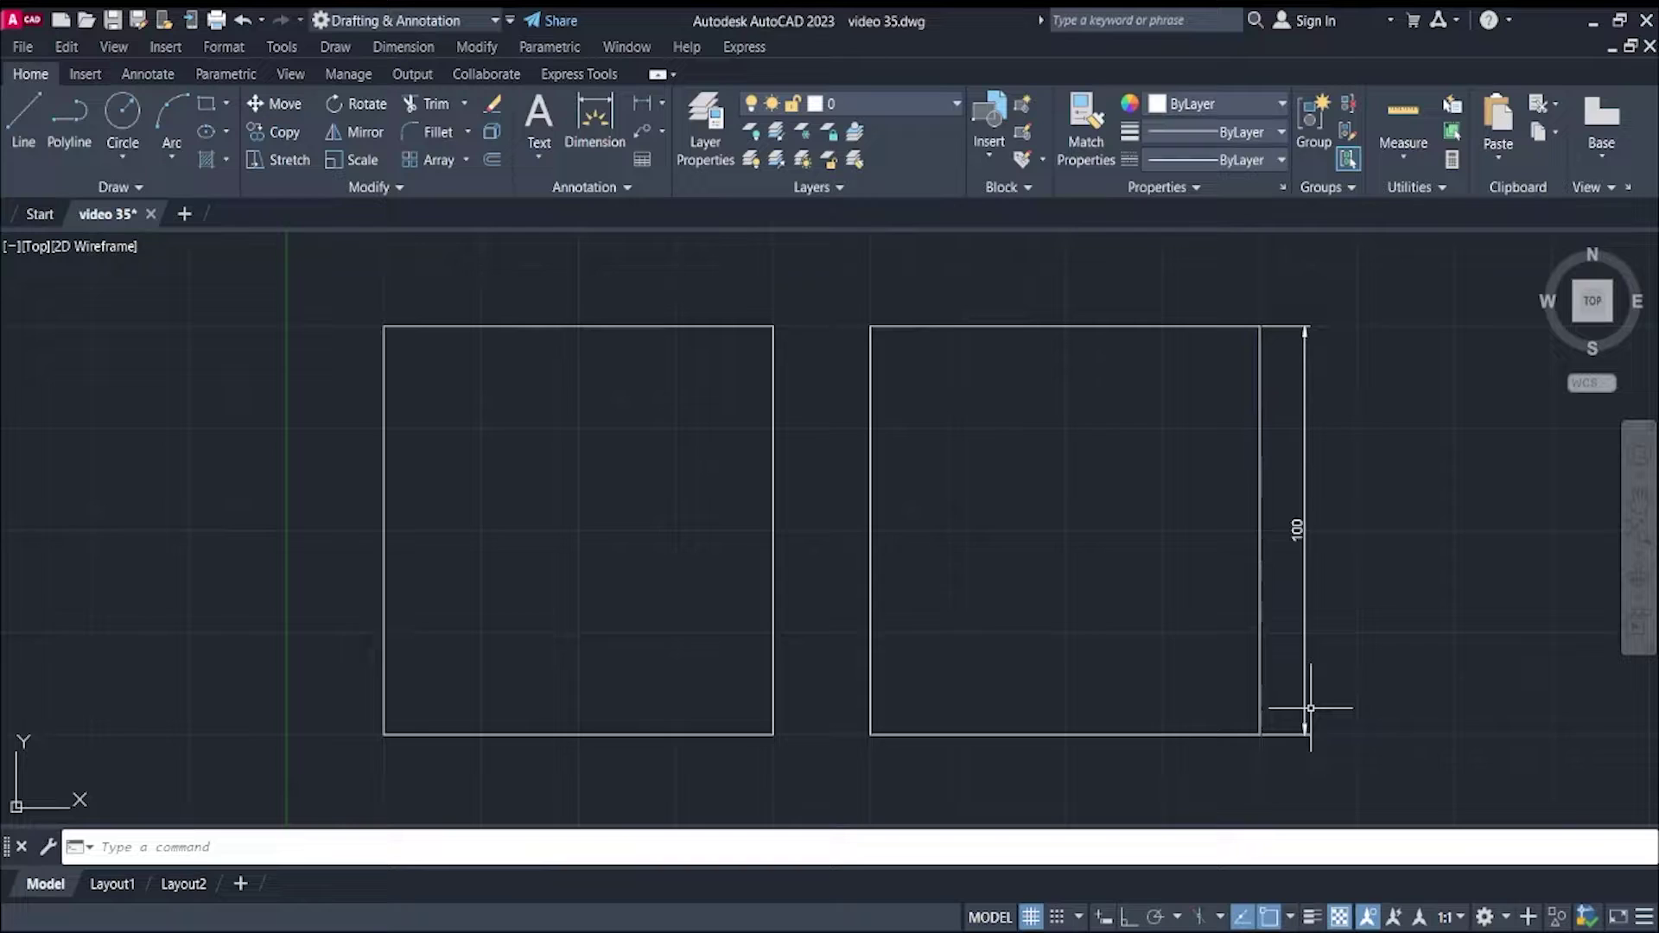
{"action": "left_click", "coordinate": [637, 106]}
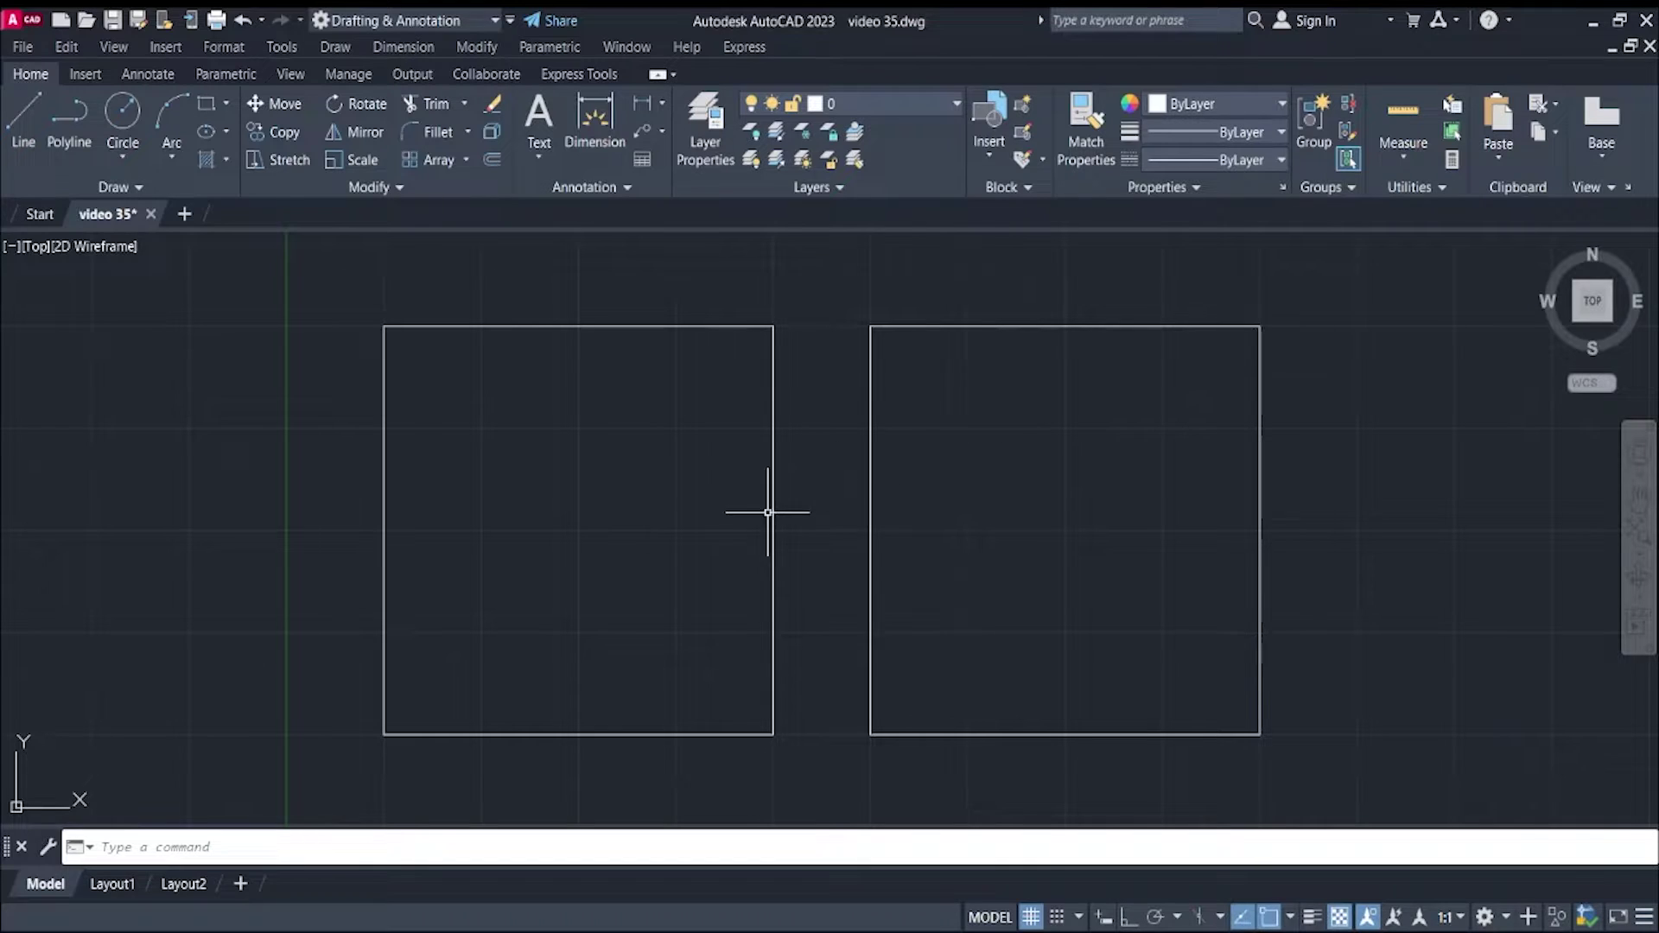
{"action": "mouse_move", "coordinate": [733, 485]}
{"action": "middle_mouse_down"}
{"action": "mouse_move", "coordinate": [922, 526]}
{"action": "mouse_move", "coordinate": [923, 541]}
{"action": "middle_mouse_up"}
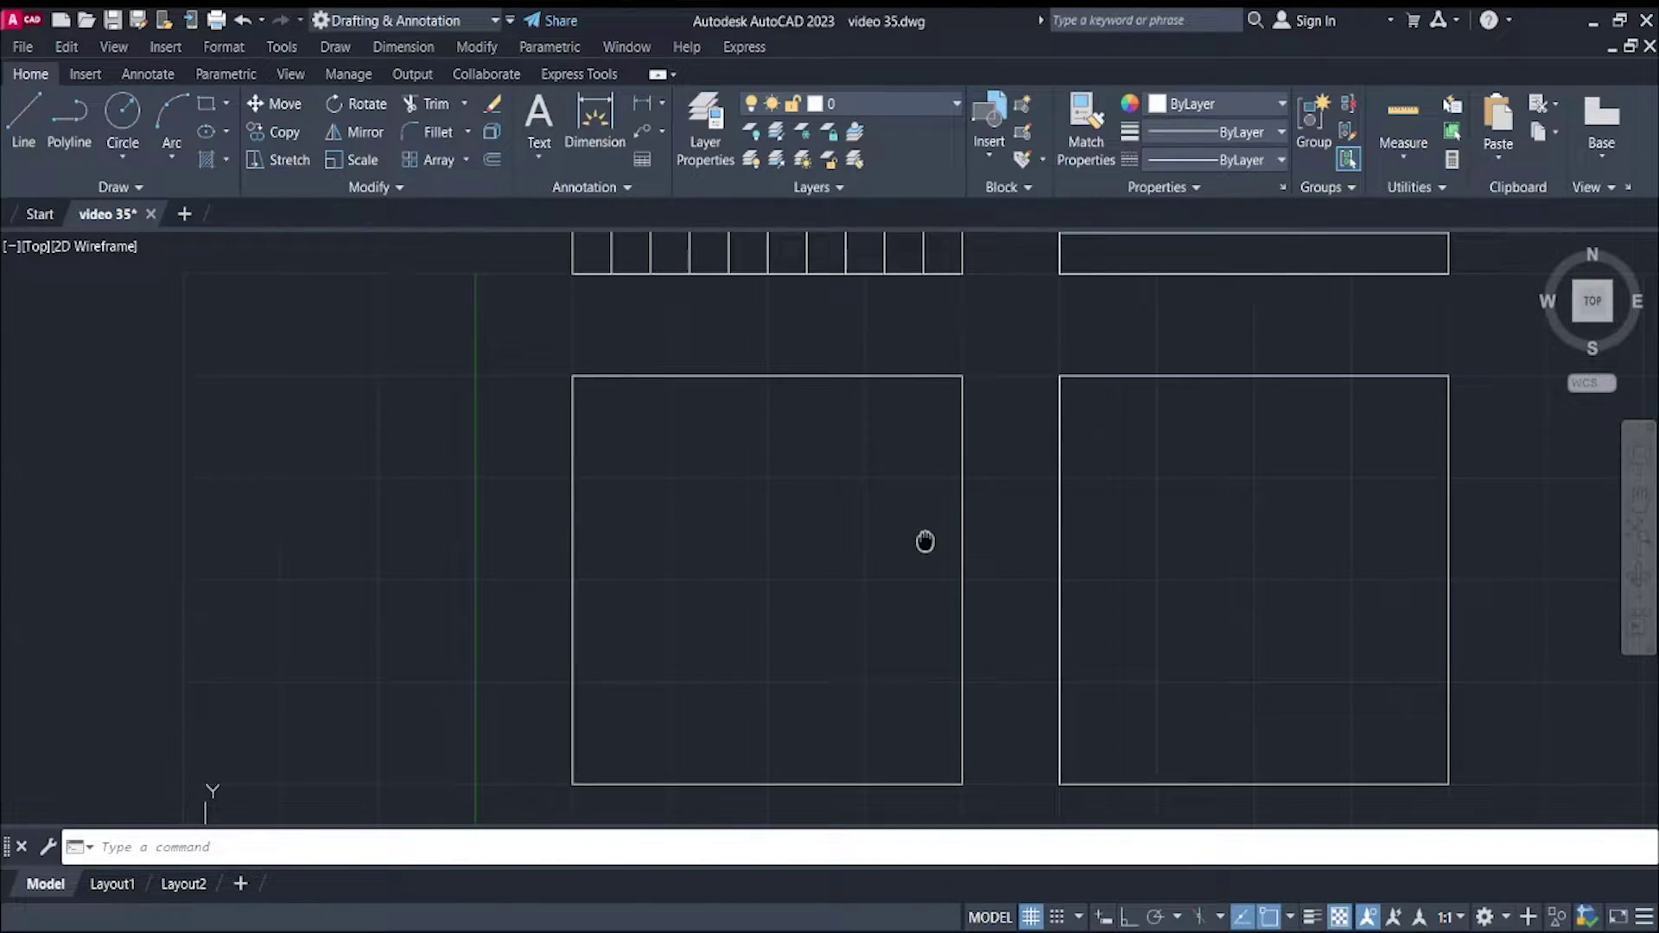
{"action": "scroll", "coordinate": [921, 543], "scroll_direction": "down", "scroll_amount": 2}
{"action": "middle_click_drag", "start_coordinate": [917, 639], "coordinate": [893, 667]}
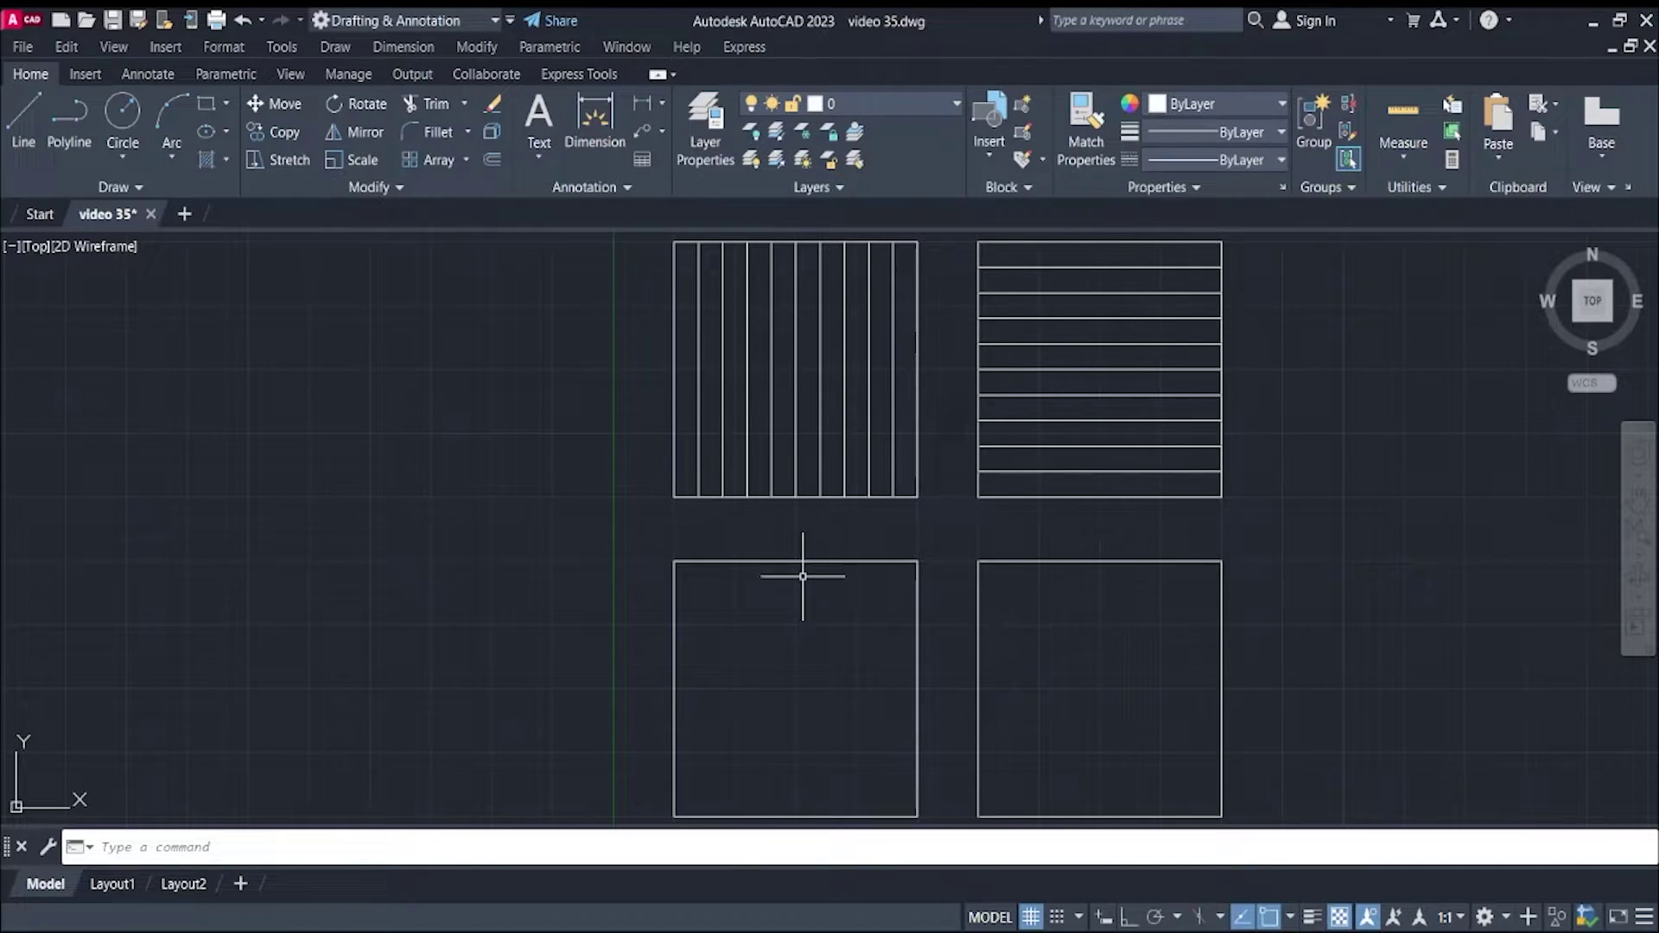
{"action": "scroll", "coordinate": [808, 568], "scroll_direction": "up", "scroll_amount": 2}
{"action": "scroll", "coordinate": [813, 570], "scroll_direction": "up", "scroll_amount": 2}
{"action": "middle_click_drag", "start_coordinate": [837, 527], "coordinate": [867, 501]}
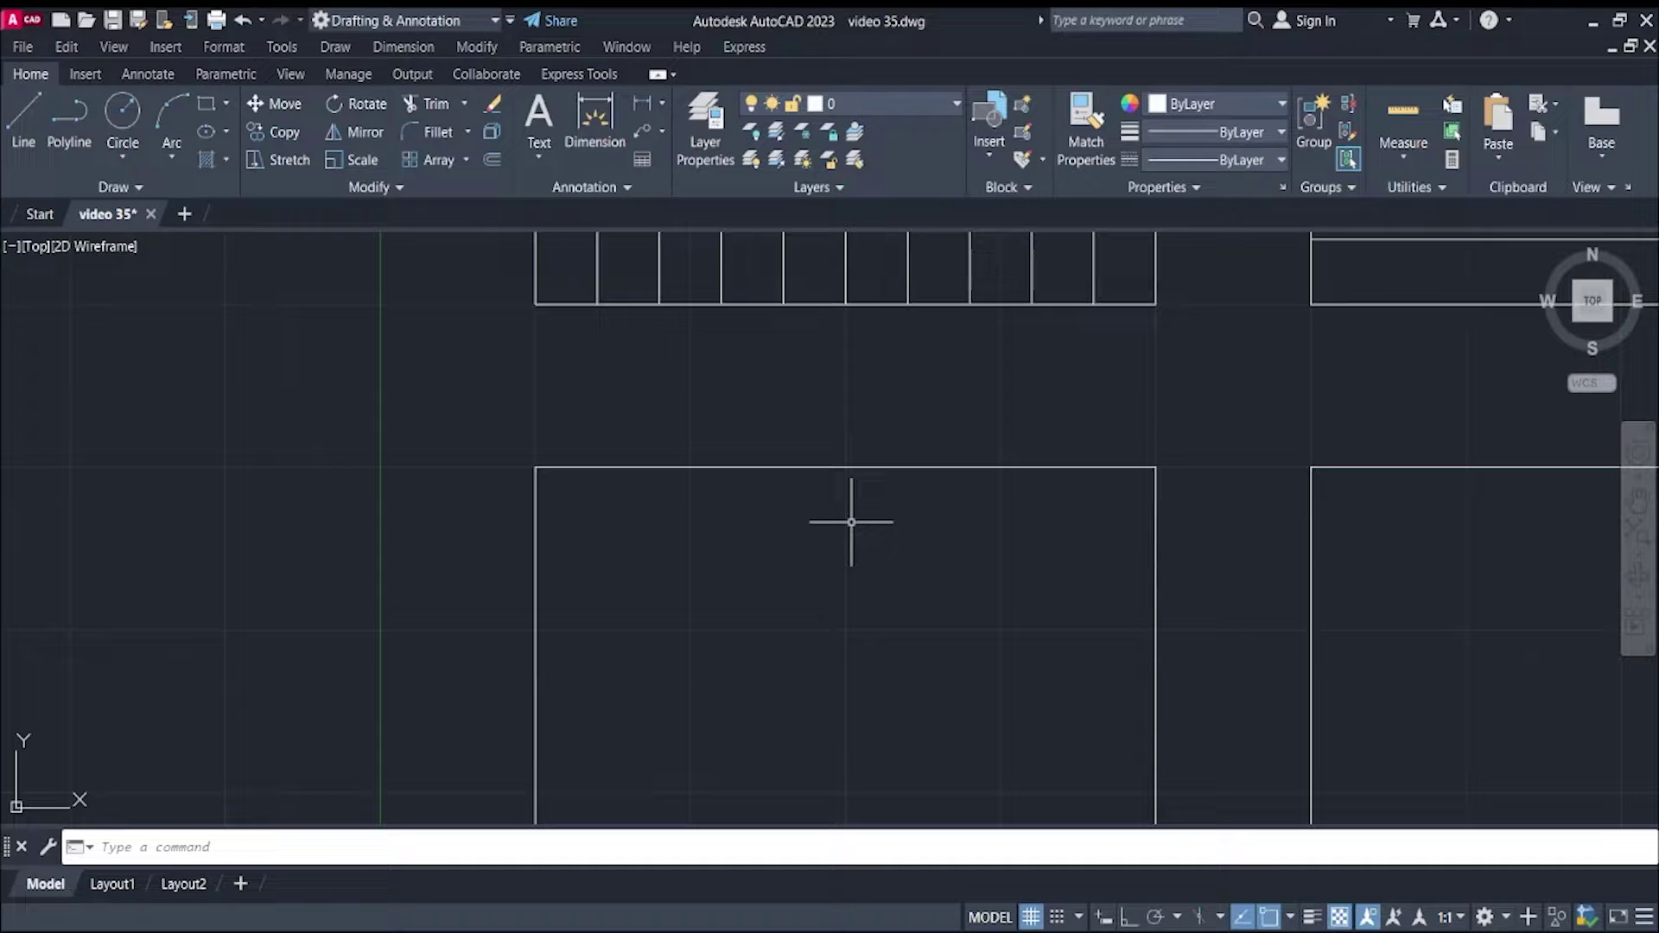
{"action": "scroll", "coordinate": [851, 522], "scroll_direction": "down", "scroll_amount": 2}
{"action": "middle_click_drag", "start_coordinate": [851, 522], "coordinate": [821, 822]}
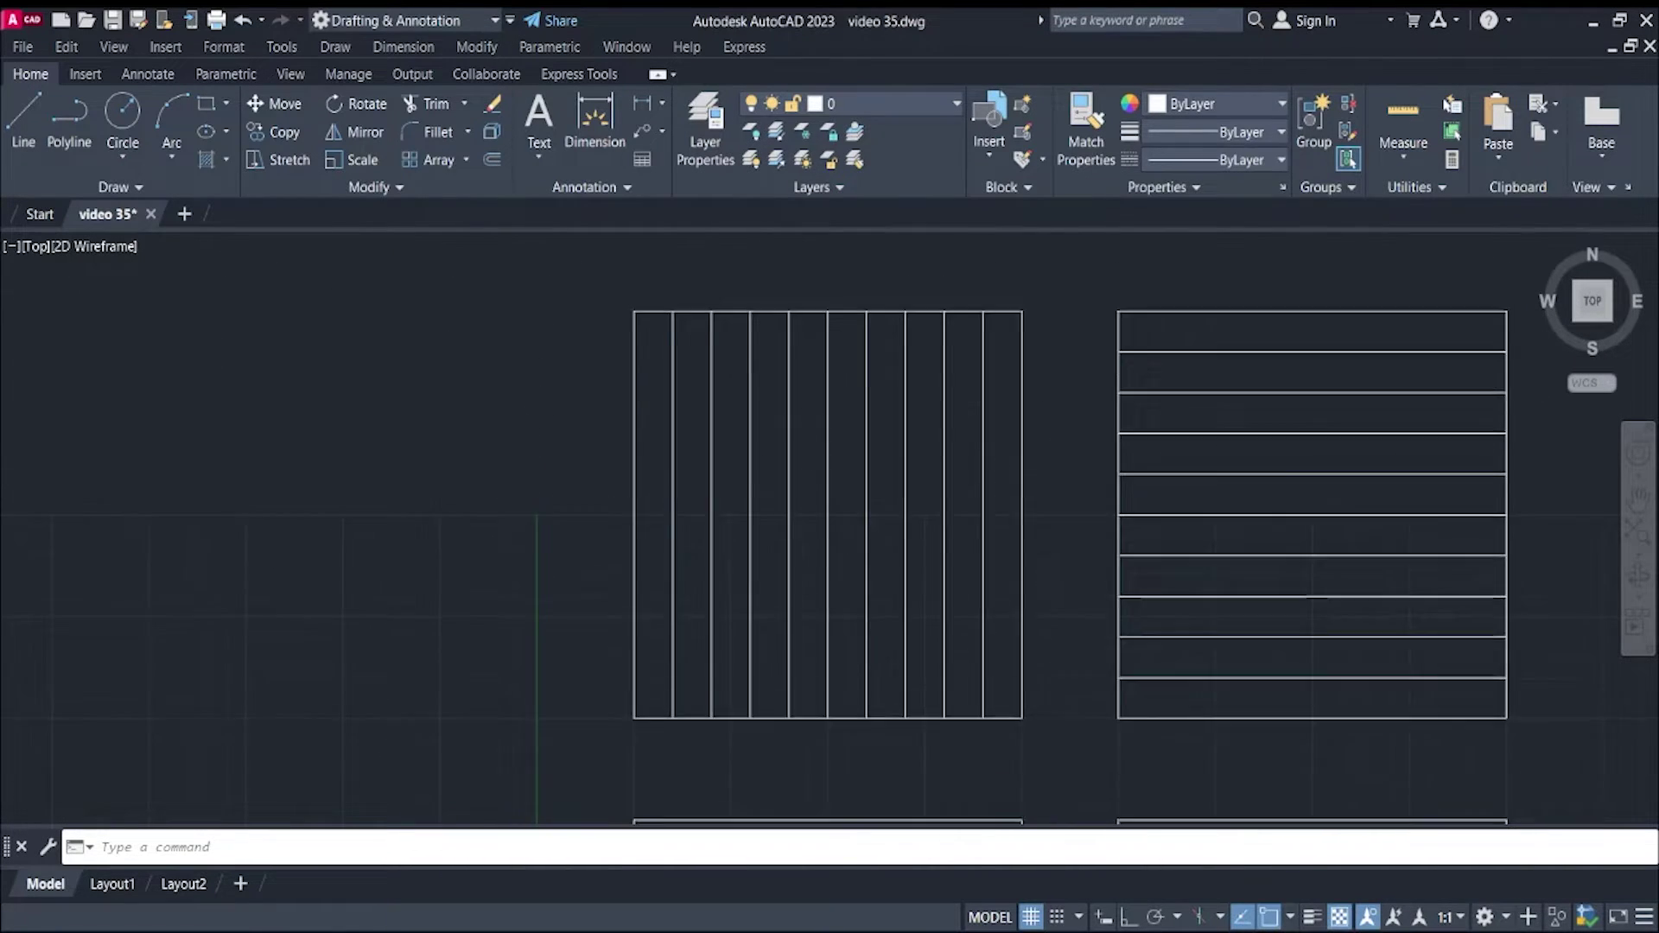
{"action": "scroll", "coordinate": [811, 375], "scroll_direction": "up", "scroll_amount": 2}
{"action": "middle_click_drag", "start_coordinate": [811, 375], "coordinate": [804, 493]}
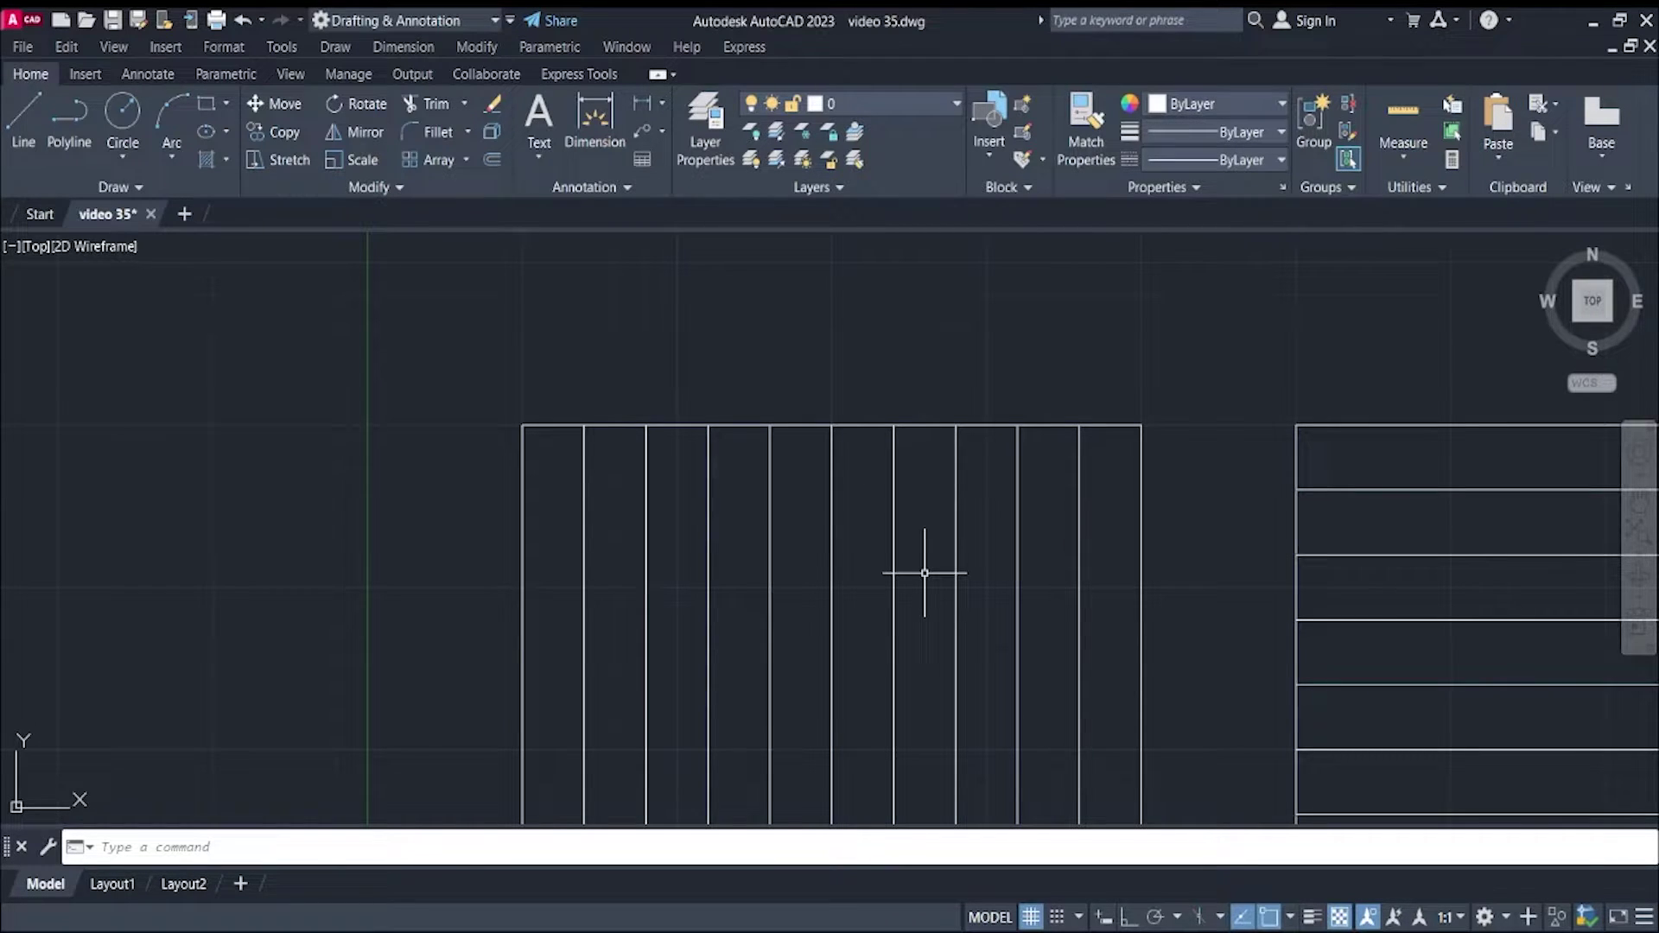
{"action": "scroll", "coordinate": [925, 573], "scroll_direction": "down", "scroll_amount": 2}
{"action": "middle_click_drag", "start_coordinate": [925, 573], "coordinate": [915, 381]}
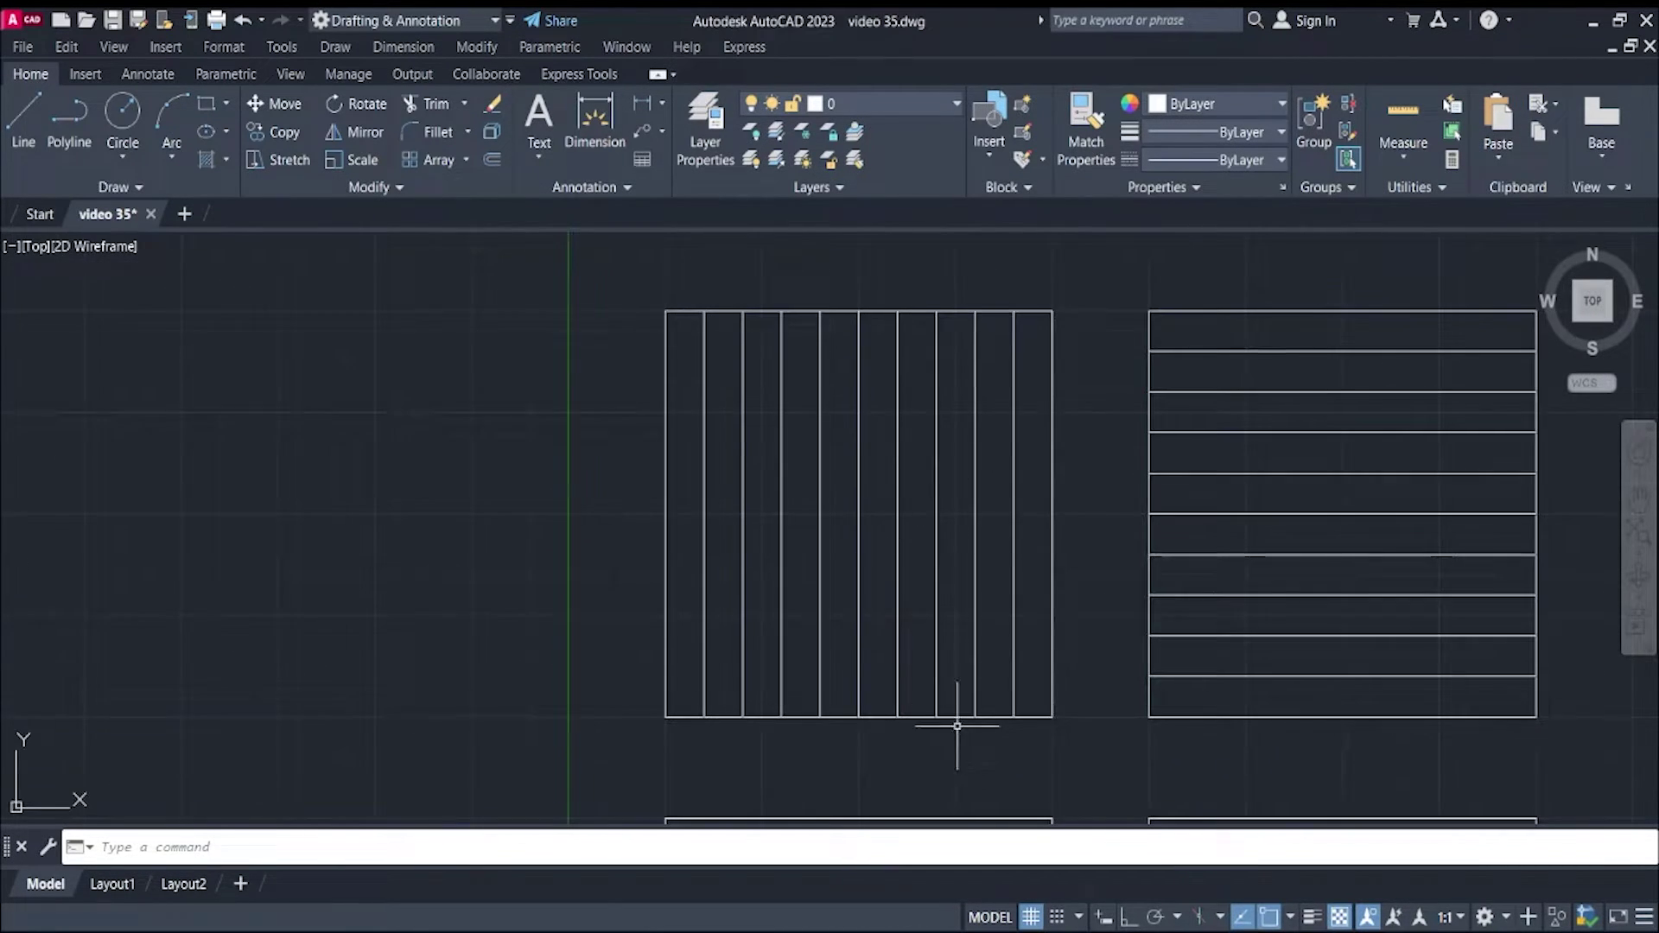
{"action": "mouse_move", "coordinate": [957, 726]}
{"action": "middle_mouse_down"}
{"action": "mouse_move", "coordinate": [949, 475]}
{"action": "mouse_move", "coordinate": [907, 248]}
{"action": "middle_mouse_up"}
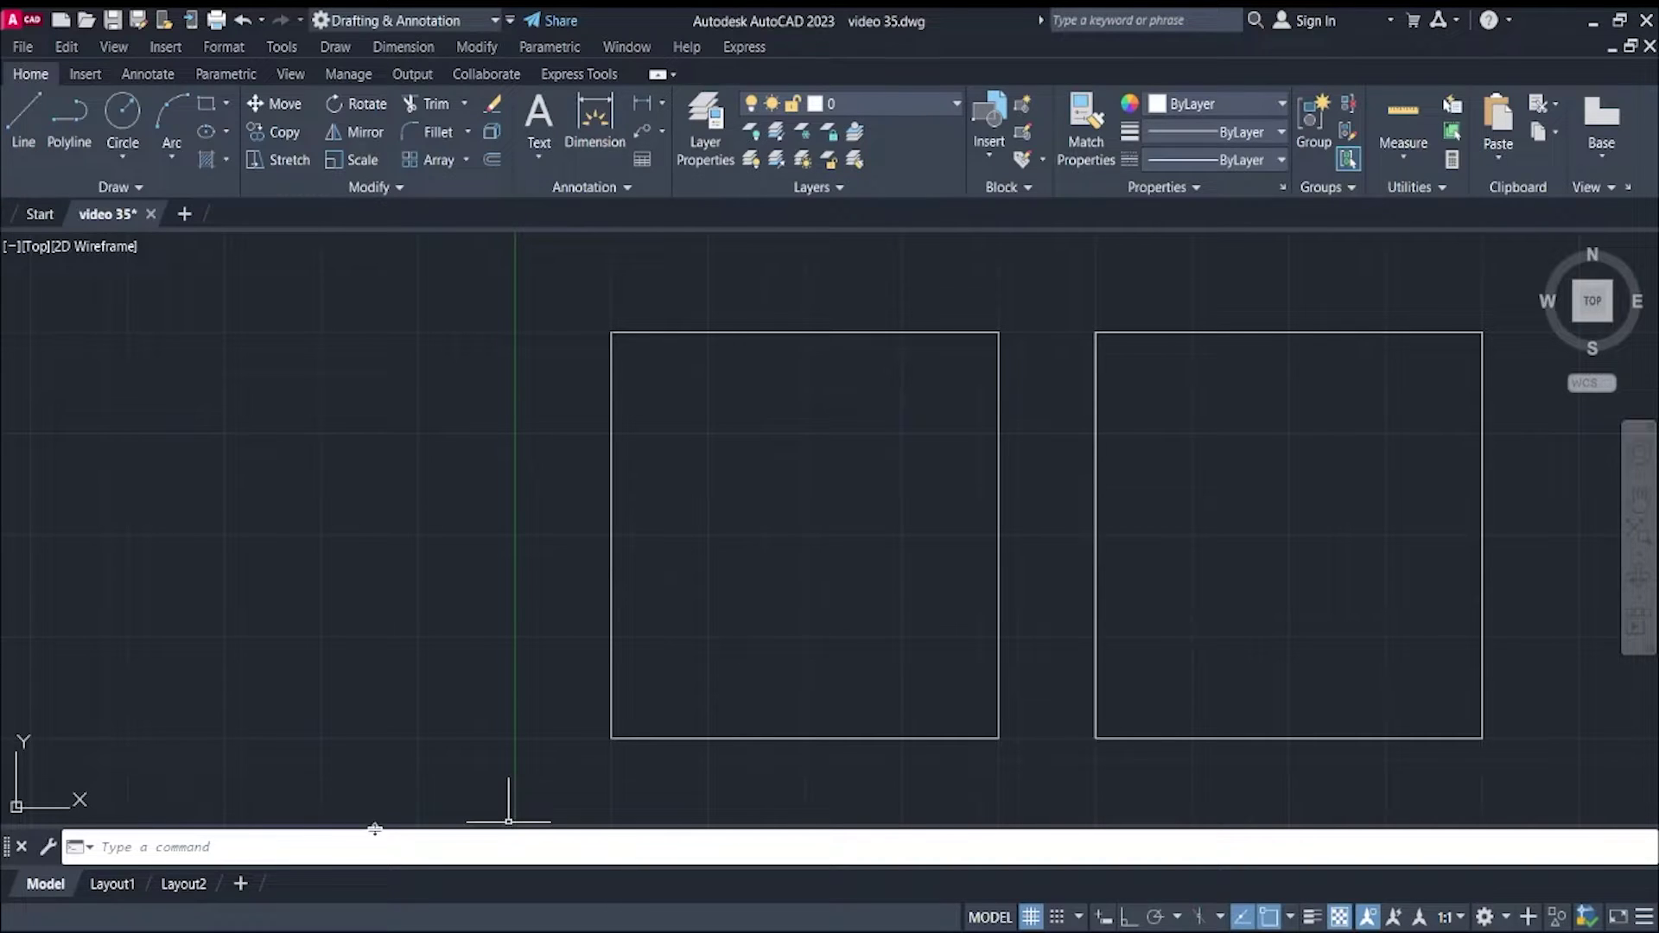
Run DIVIDE on the left square's top edge with 10 segments.
{"action": "left_click", "coordinate": [226, 847]}
{"action": "type", "text": "divide"}
{"action": "key", "text": "Return"}
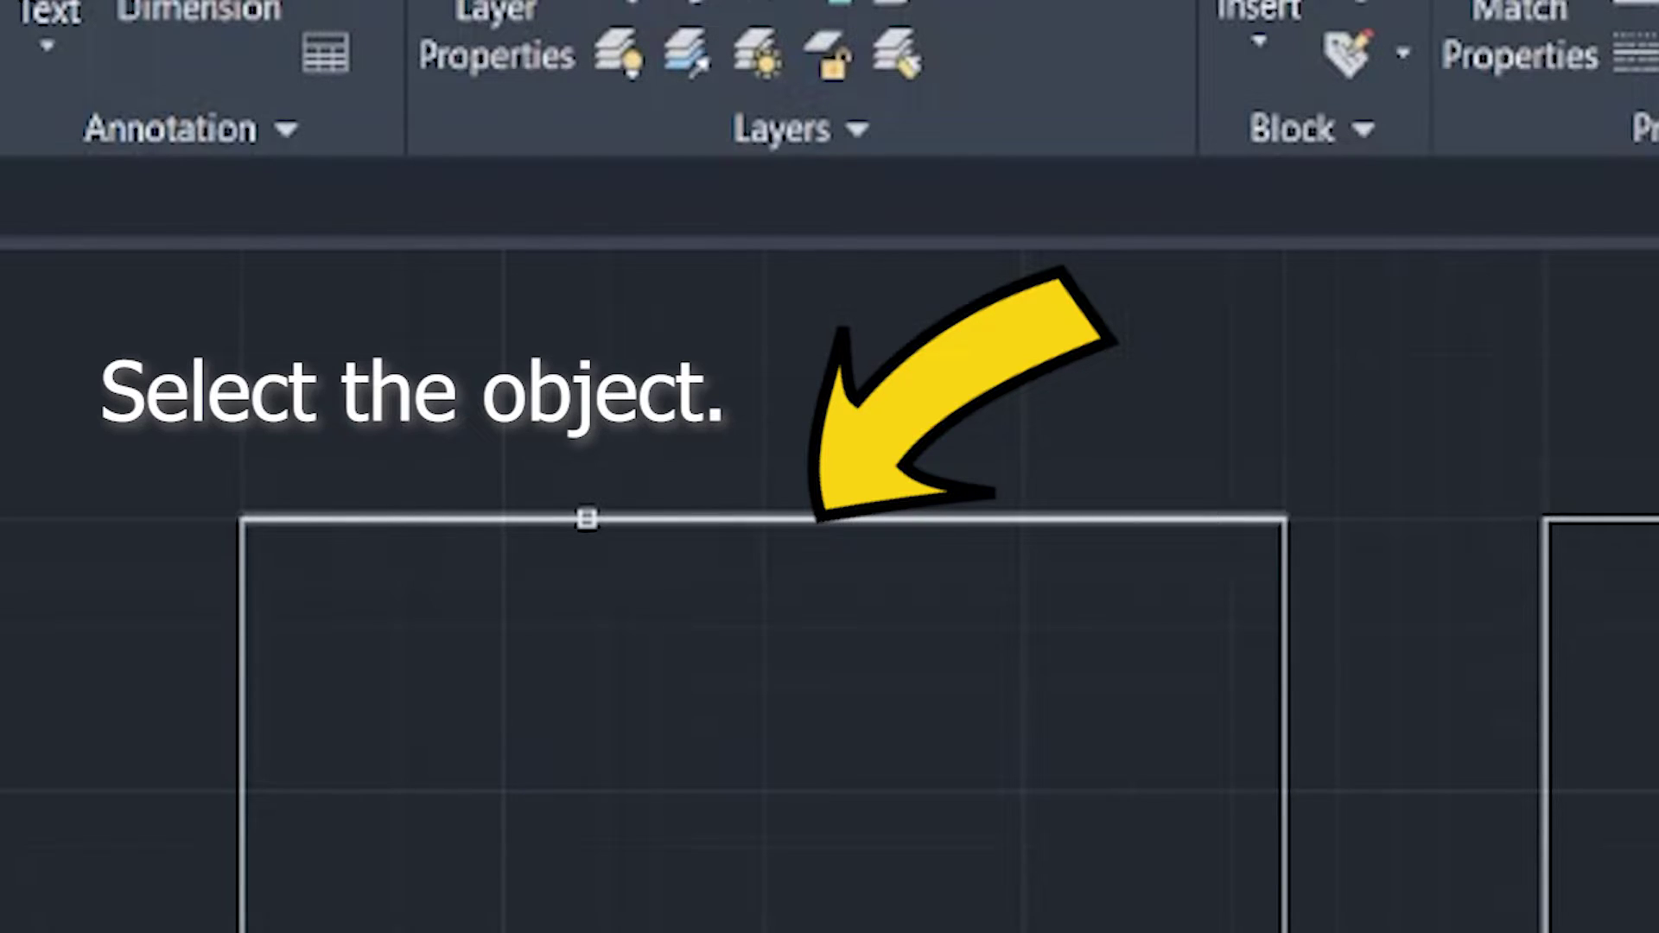
{"action": "left_click", "coordinate": [587, 519]}
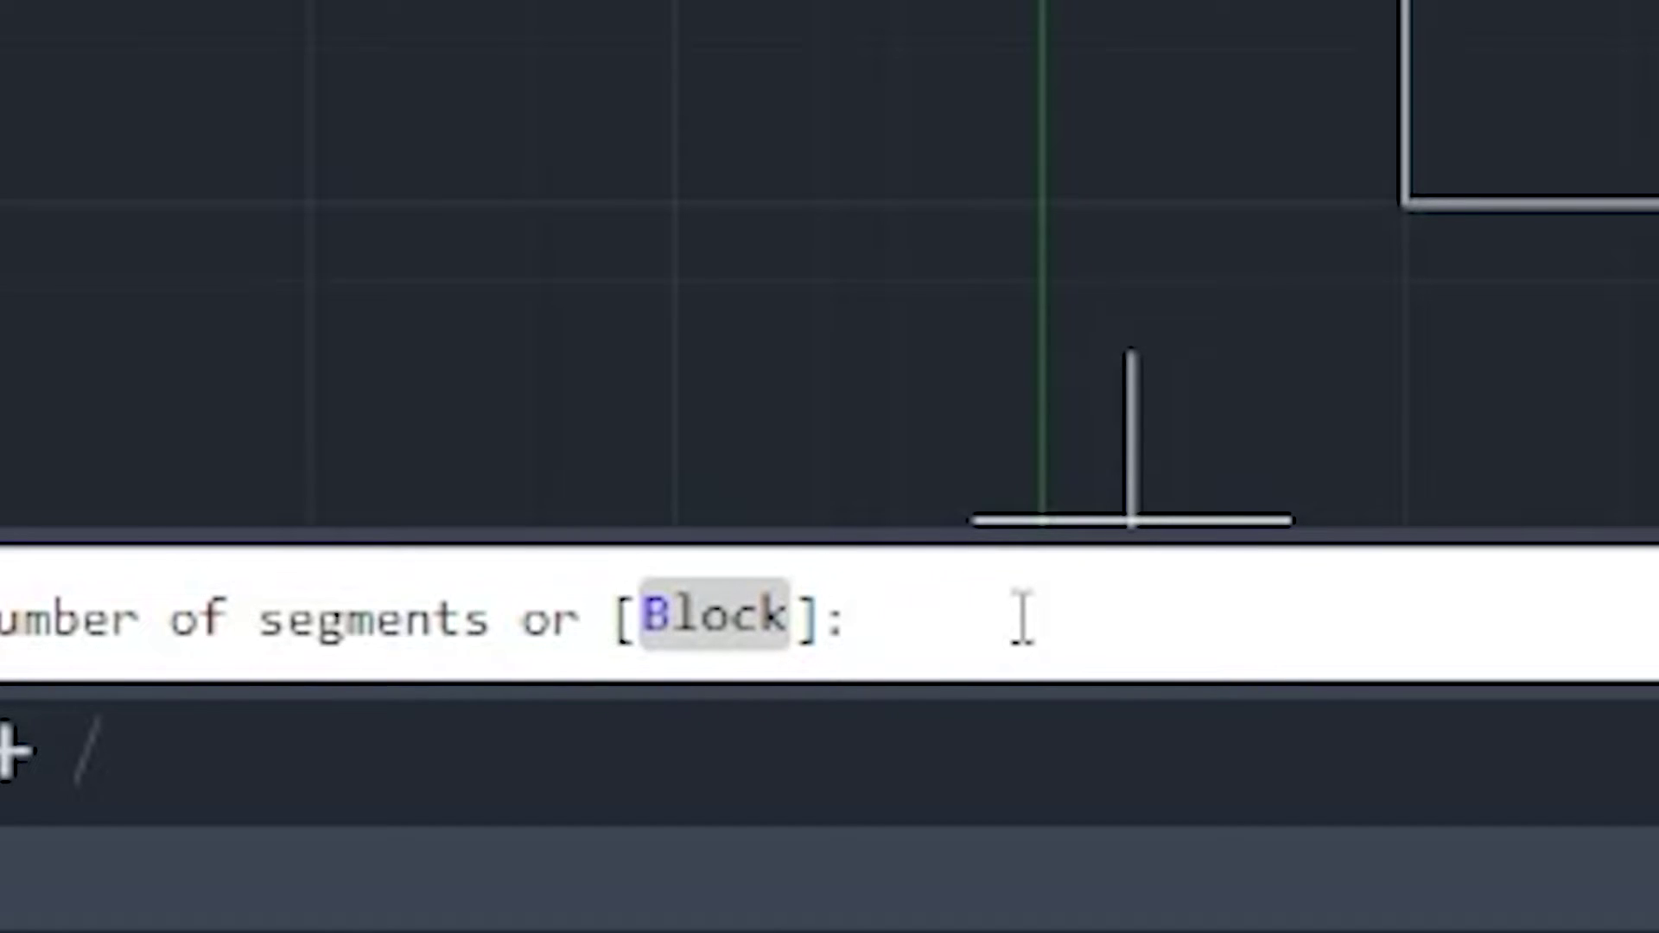
{"action": "type", "text": "10"}
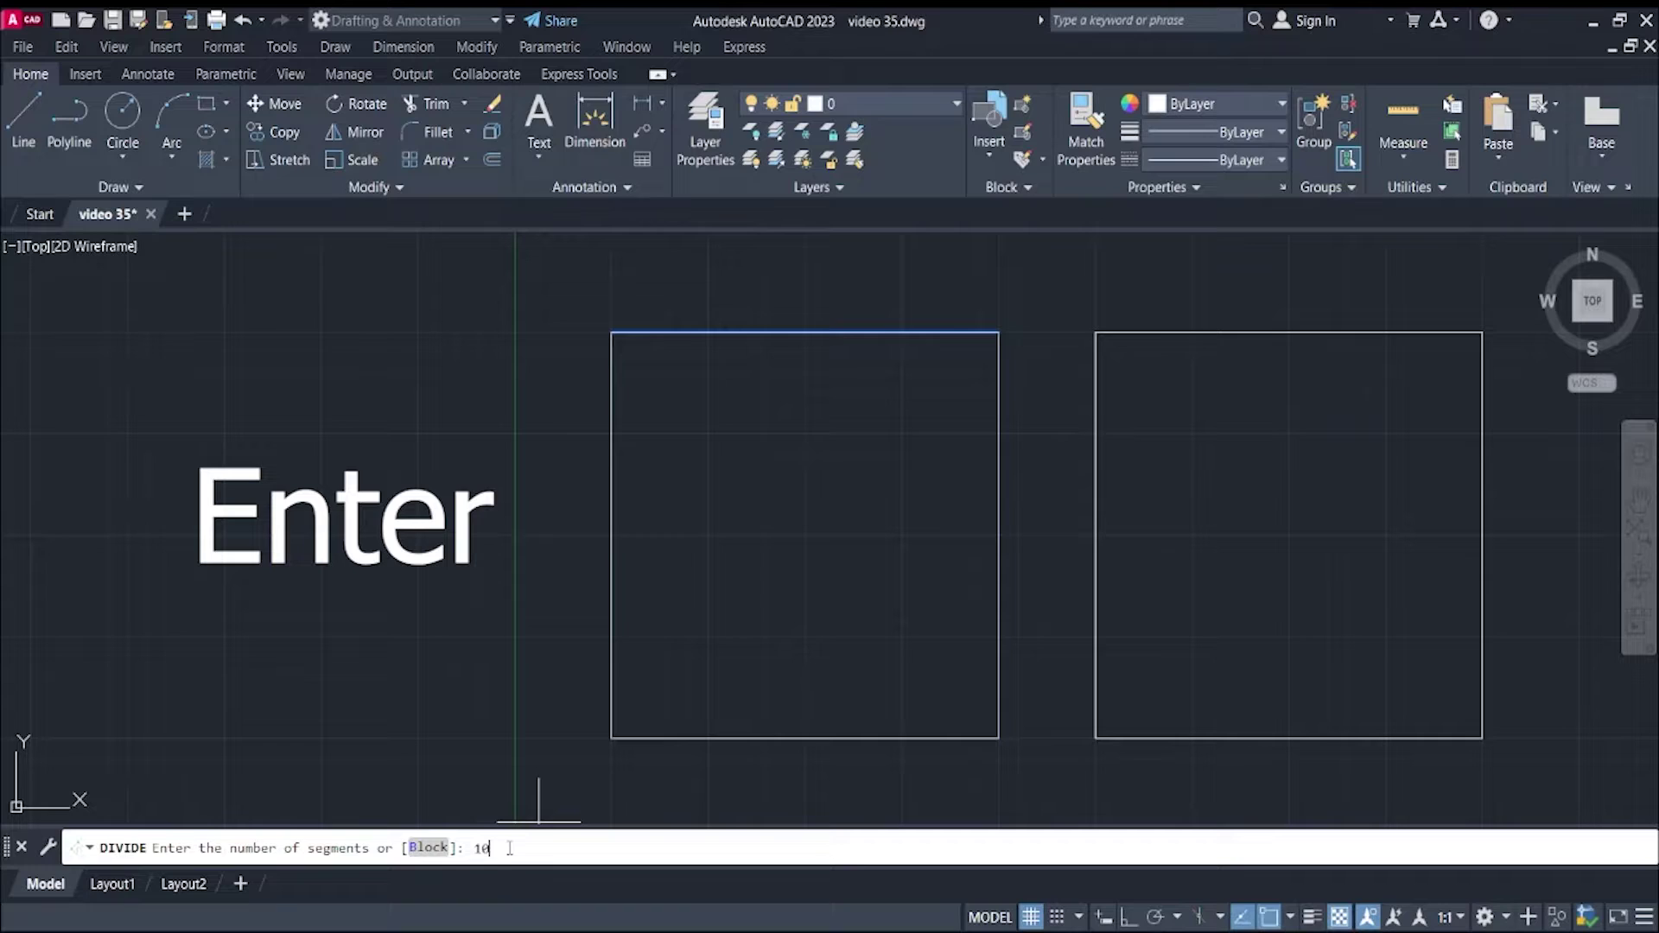
{"action": "key", "text": "Return"}
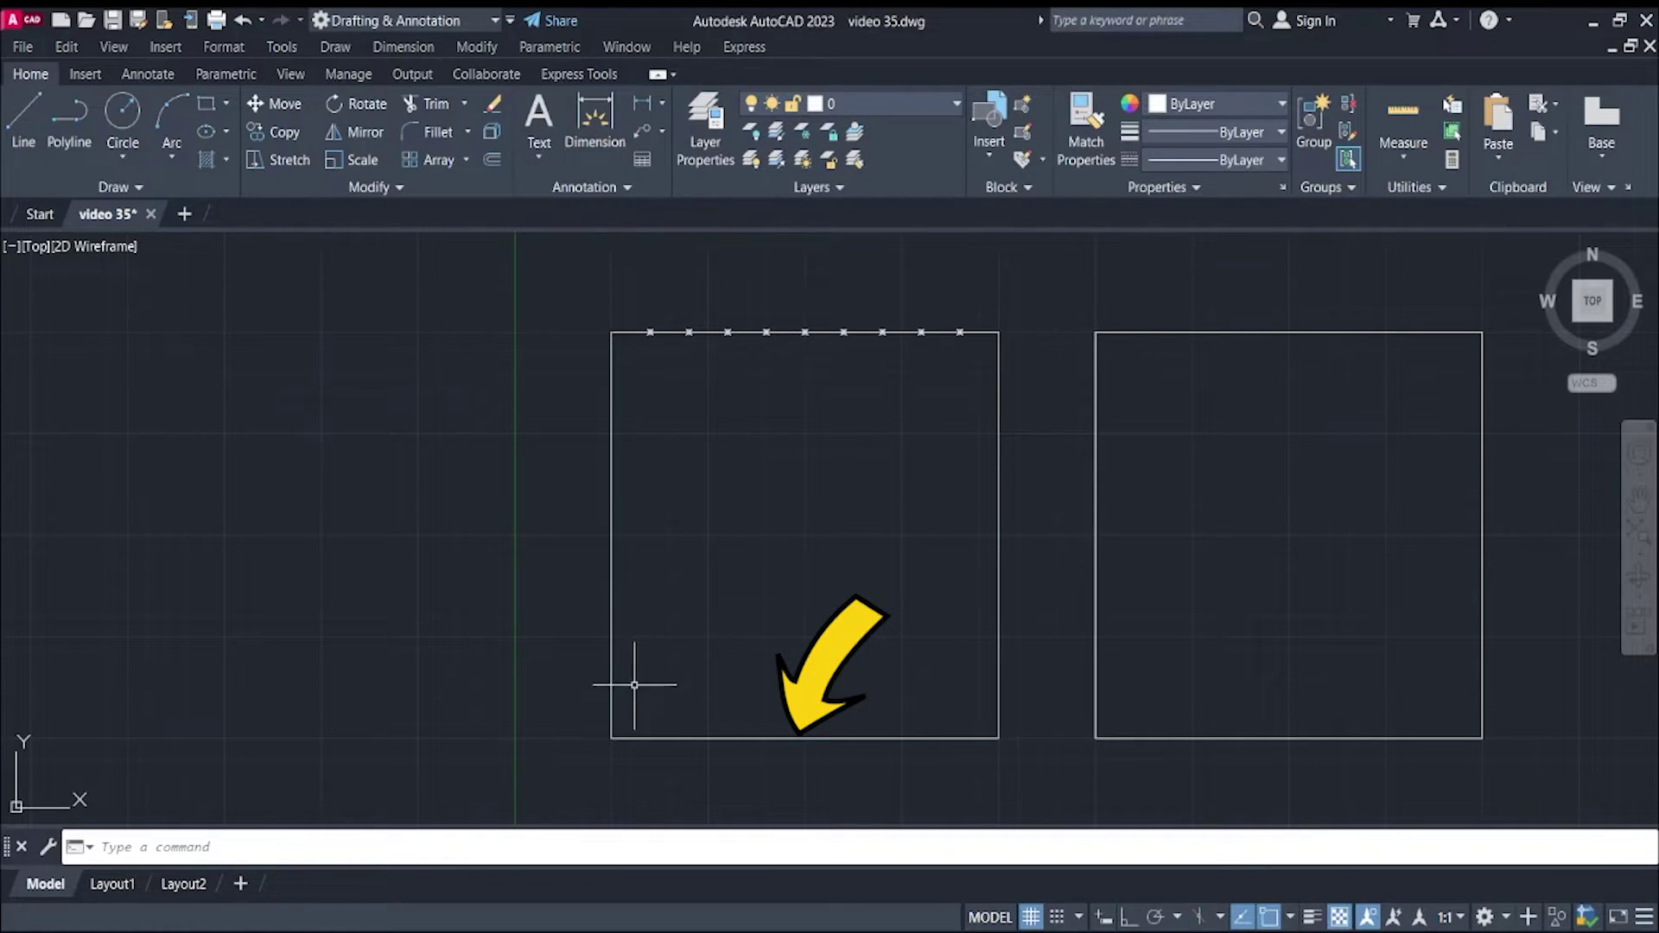
Run DIVIDE on the left square's bottom edge with 10 segments, then recentre the view.
{"action": "type", "text": "divi"}
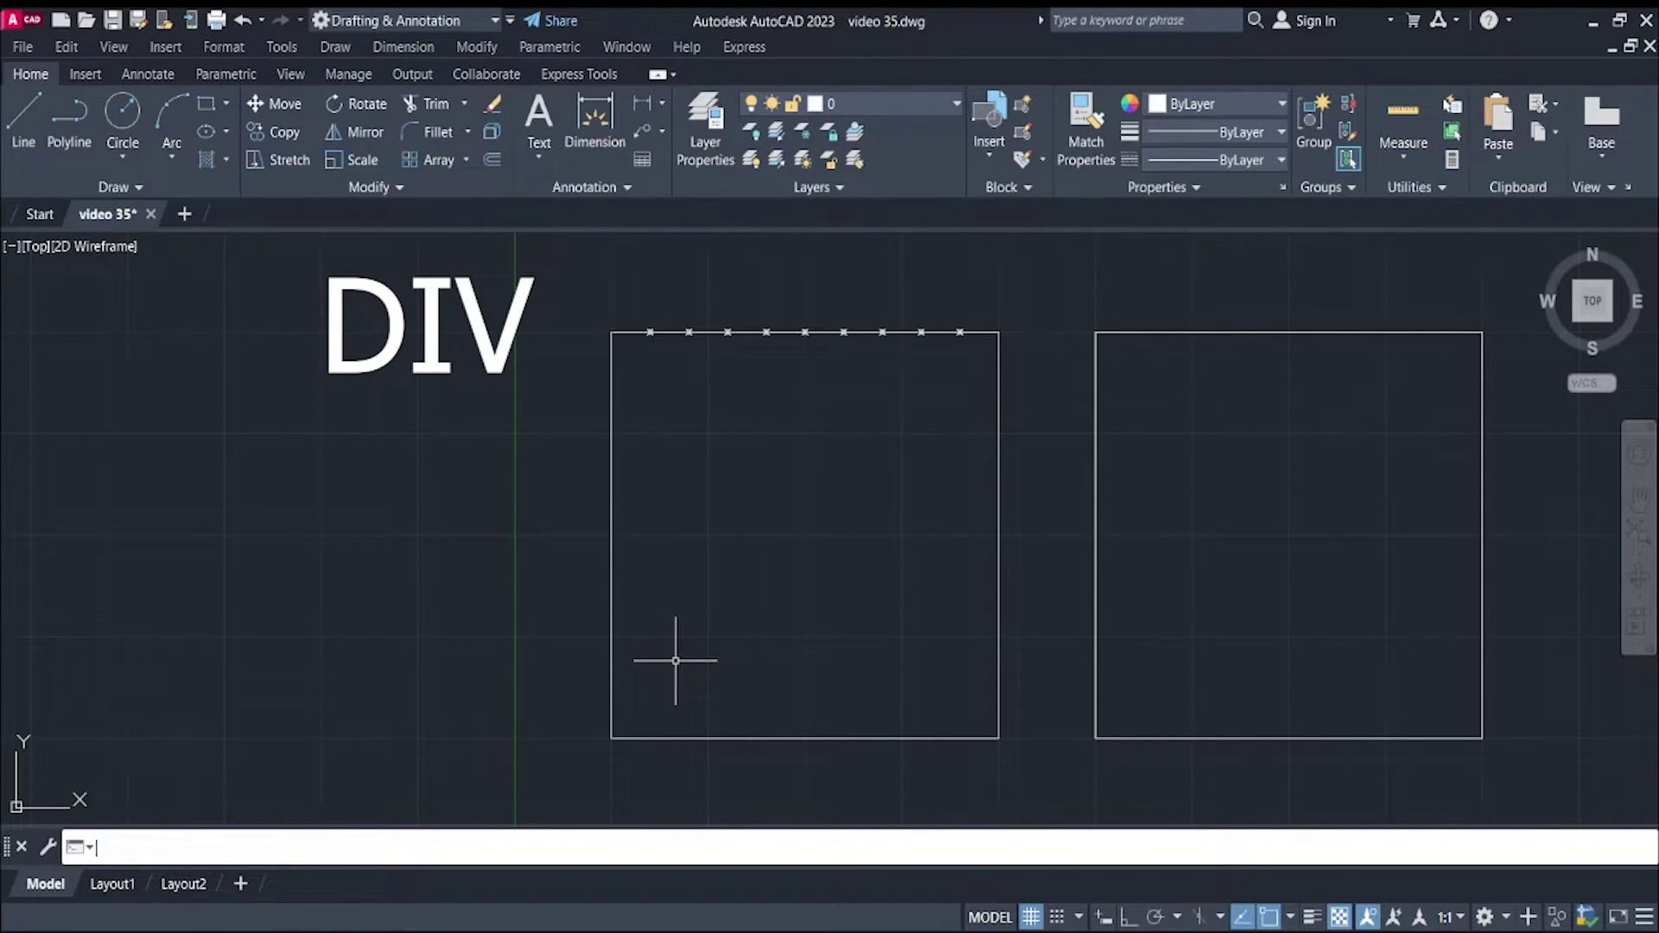
{"action": "type", "text": "de"}
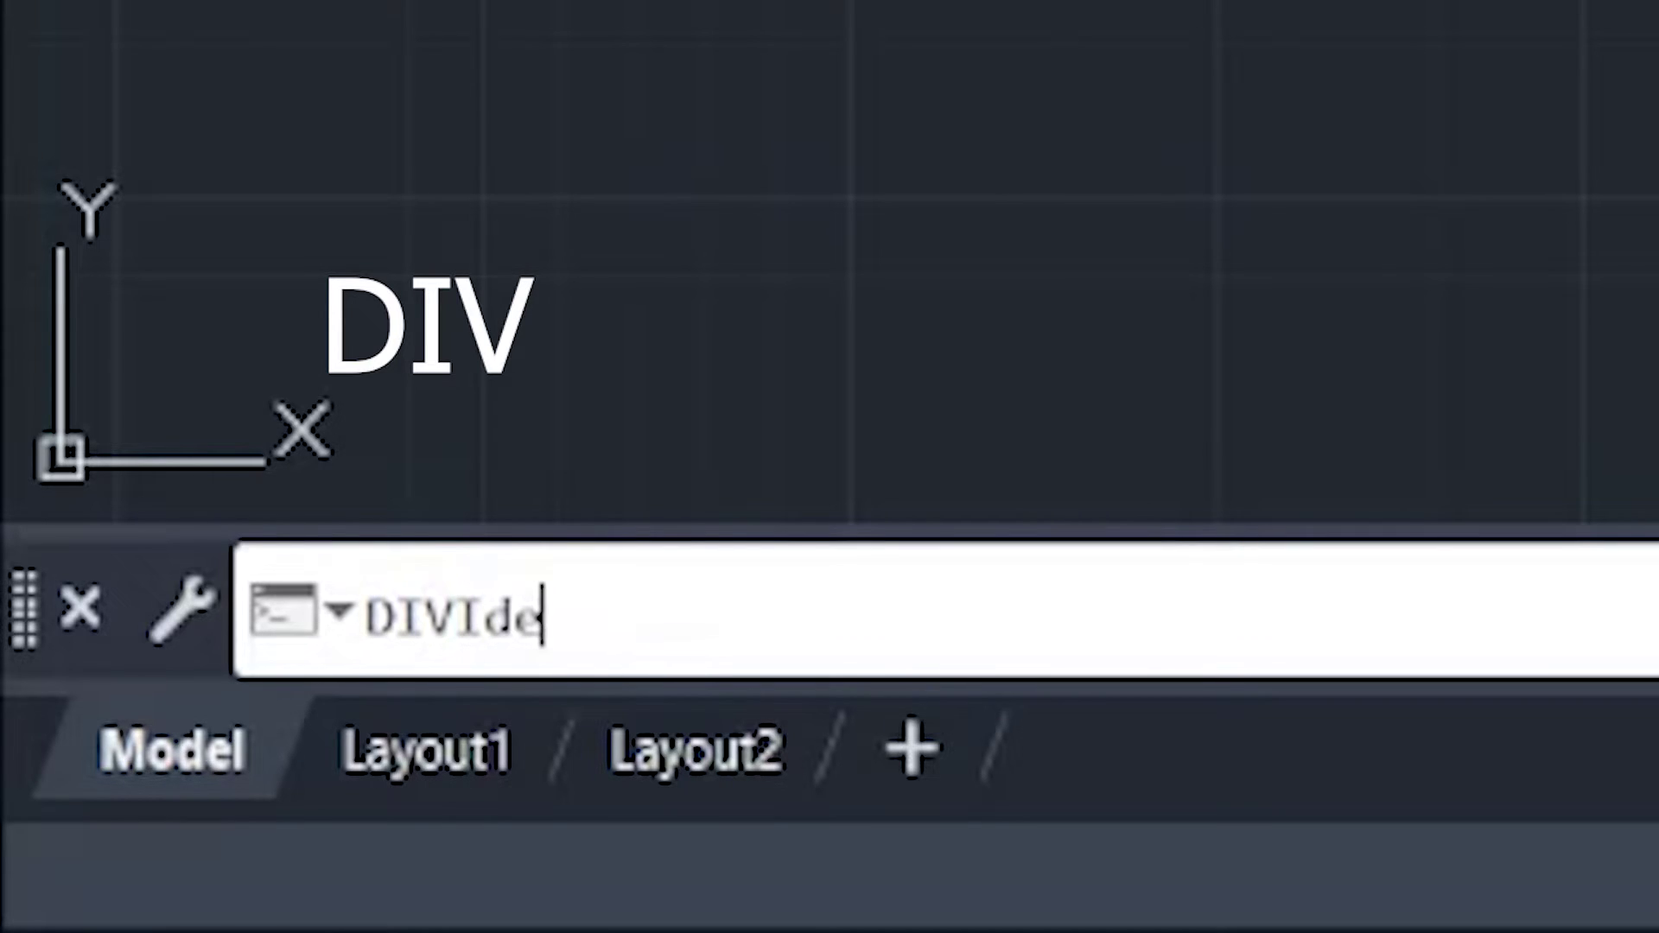
{"action": "key", "text": "Return"}
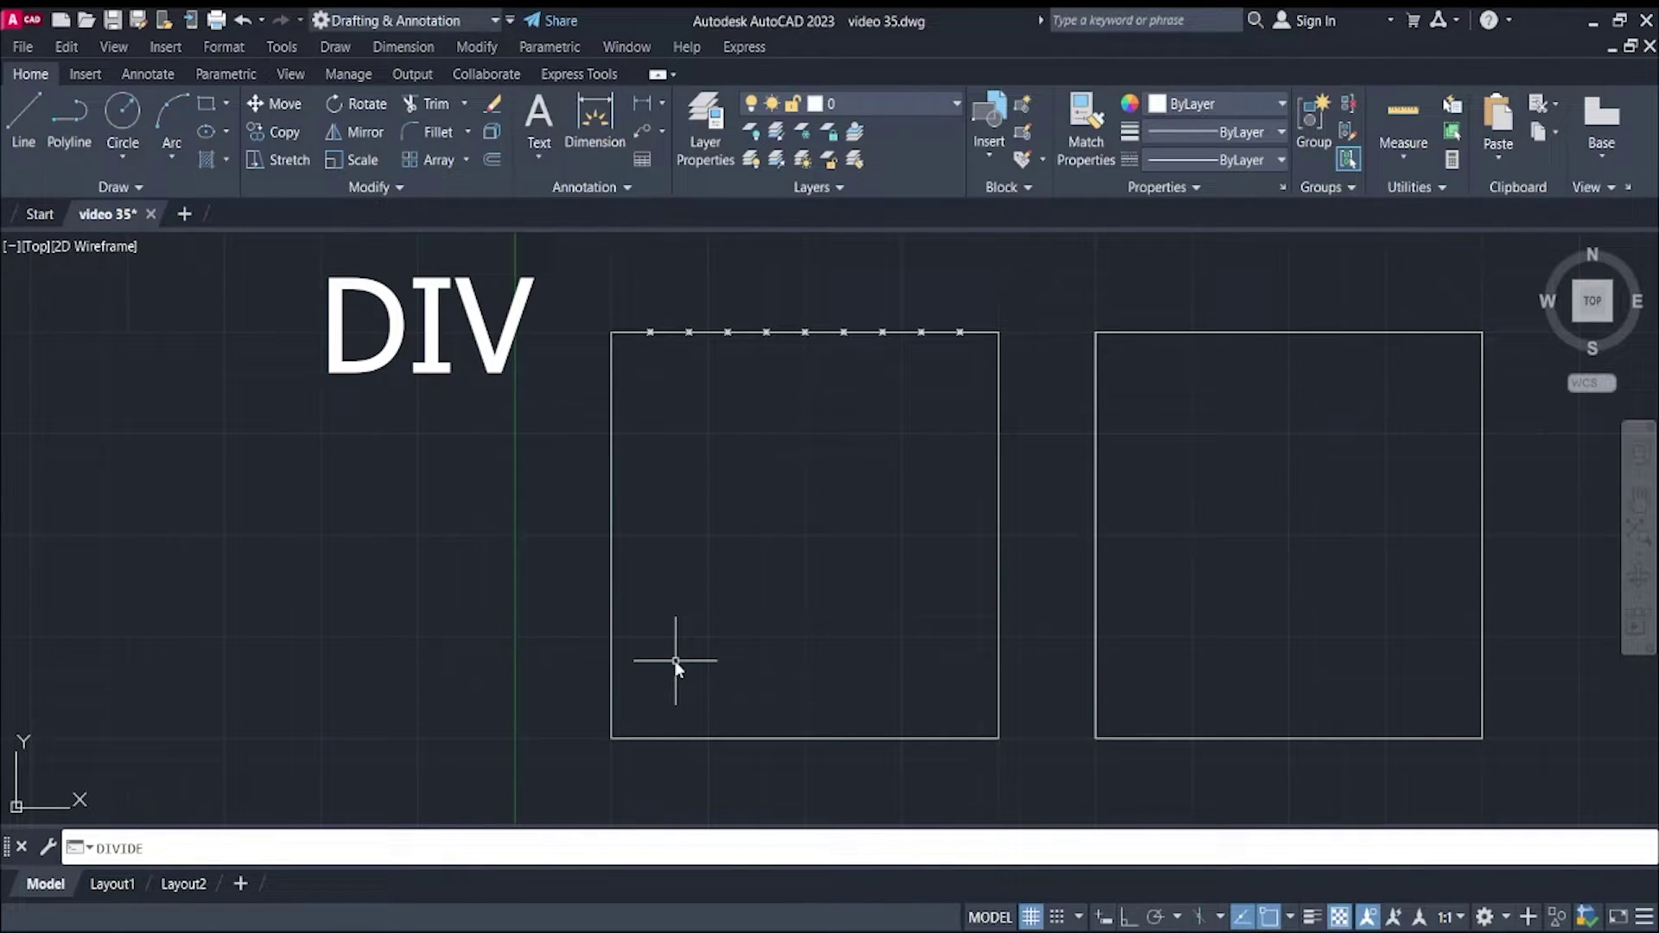
{"action": "key", "text": "Return"}
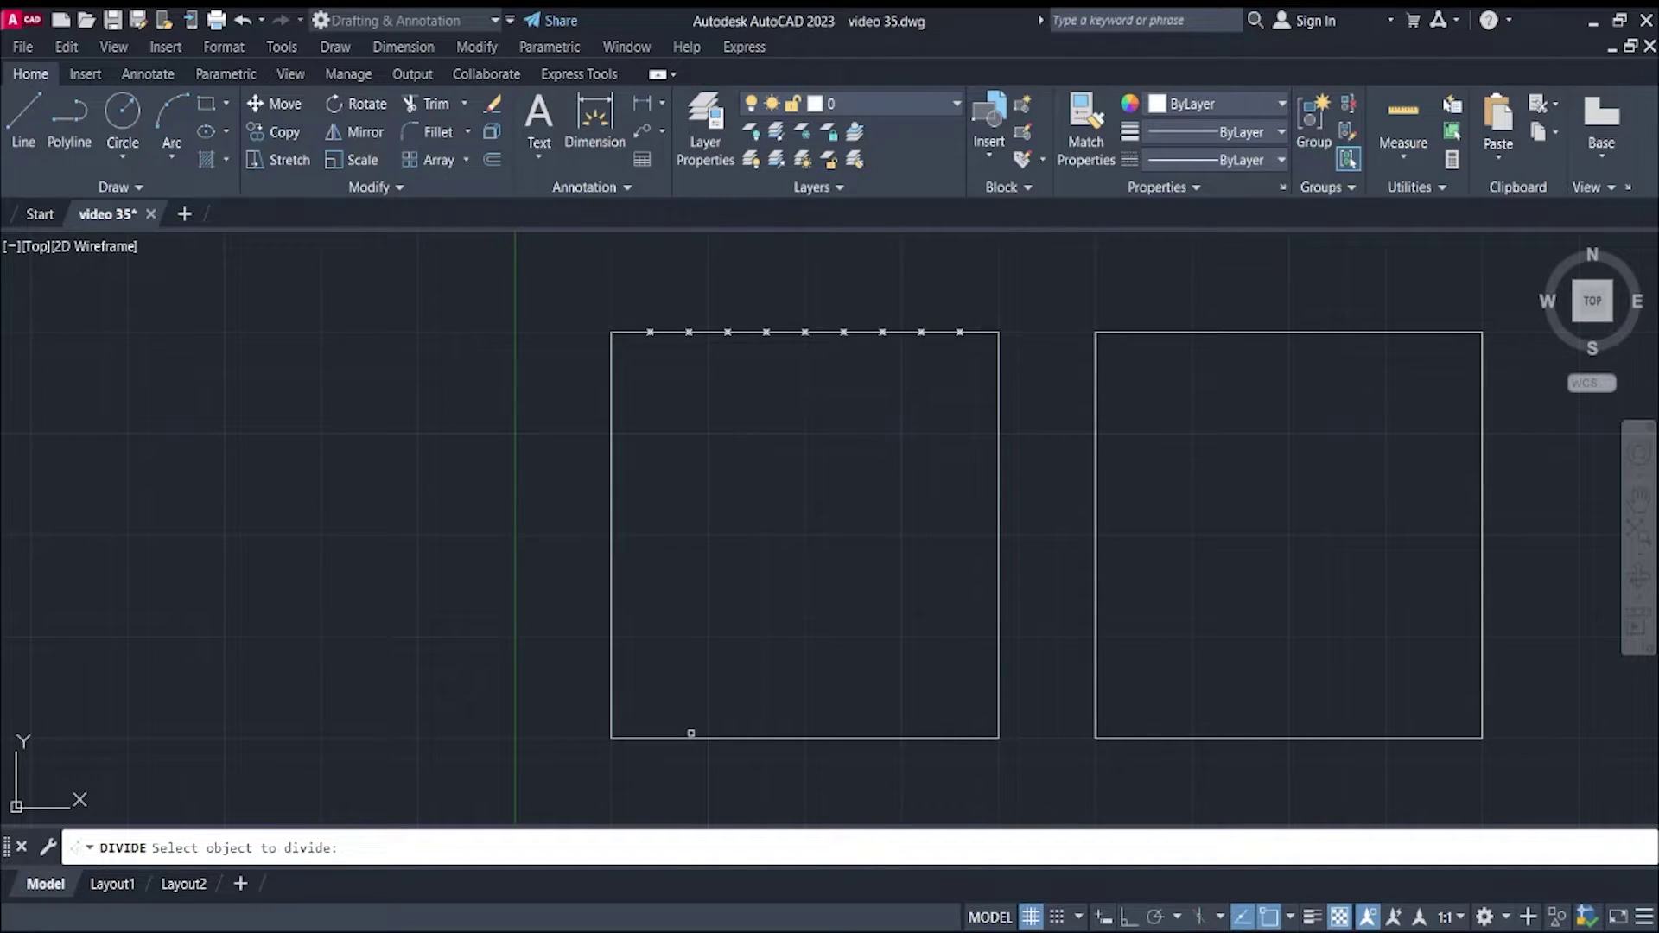
{"action": "left_click", "coordinate": [692, 738]}
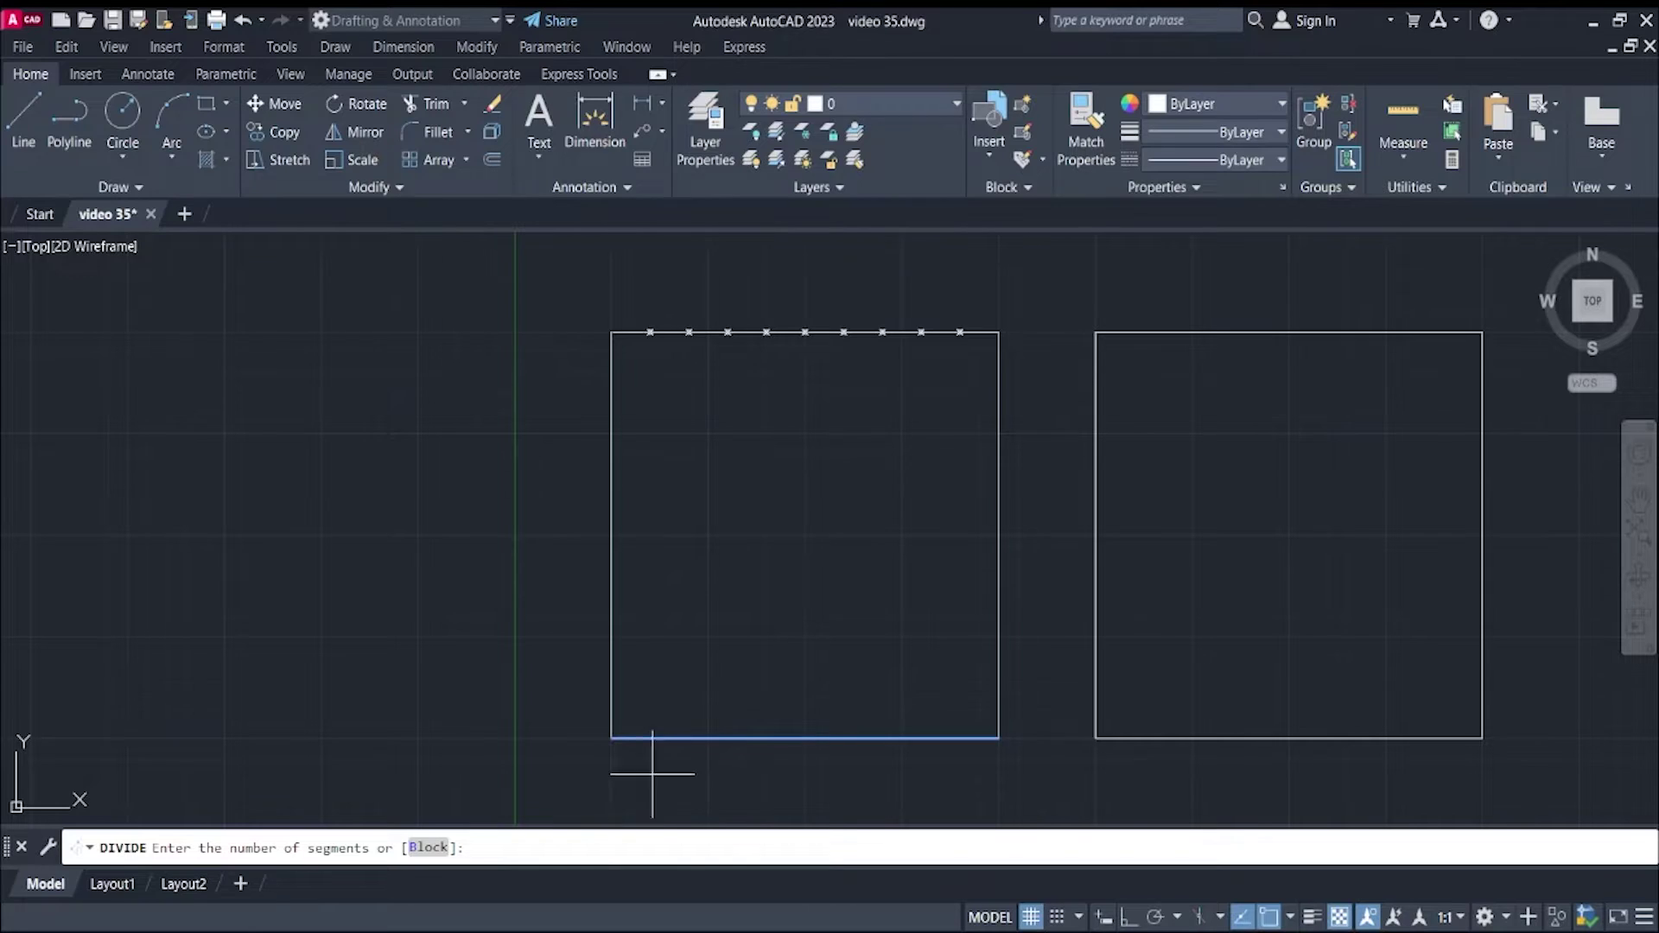
{"action": "type", "text": "10"}
{"action": "key", "text": "Return"}
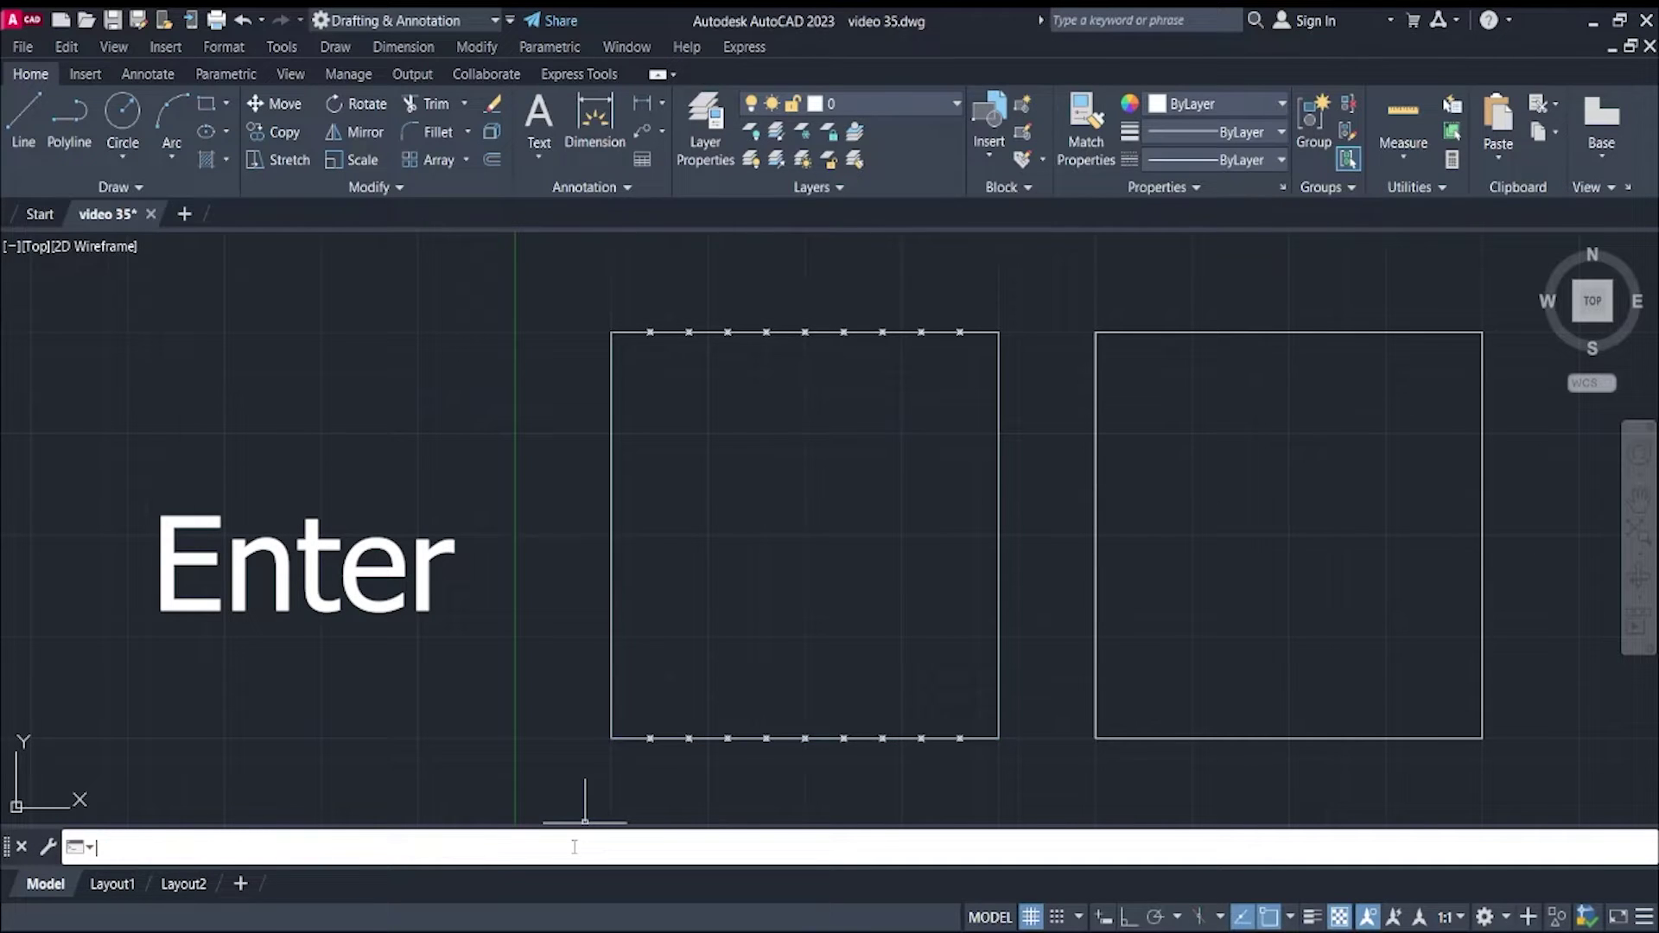
{"action": "scroll", "coordinate": [704, 697], "scroll_direction": "up", "scroll_amount": 2}
{"action": "scroll", "coordinate": [686, 726], "scroll_direction": "down", "scroll_amount": 2}
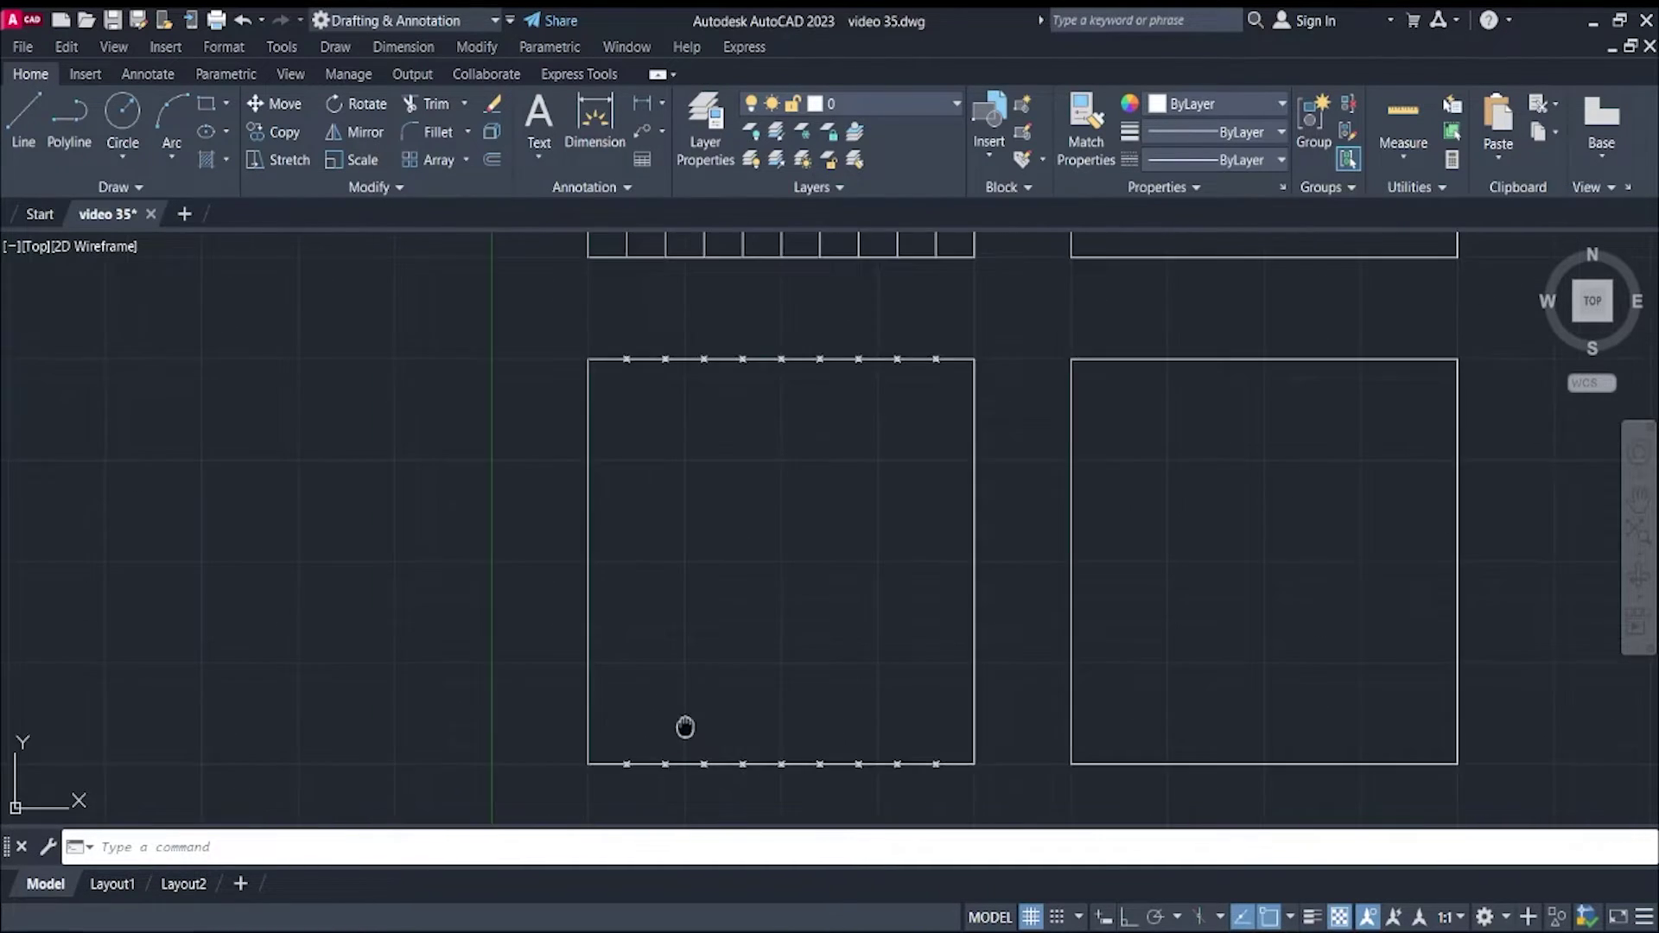
{"action": "mouse_move", "coordinate": [686, 726]}
{"action": "middle_mouse_down"}
{"action": "mouse_move", "coordinate": [658, 725]}
{"action": "mouse_move", "coordinate": [659, 693]}
{"action": "middle_mouse_up"}
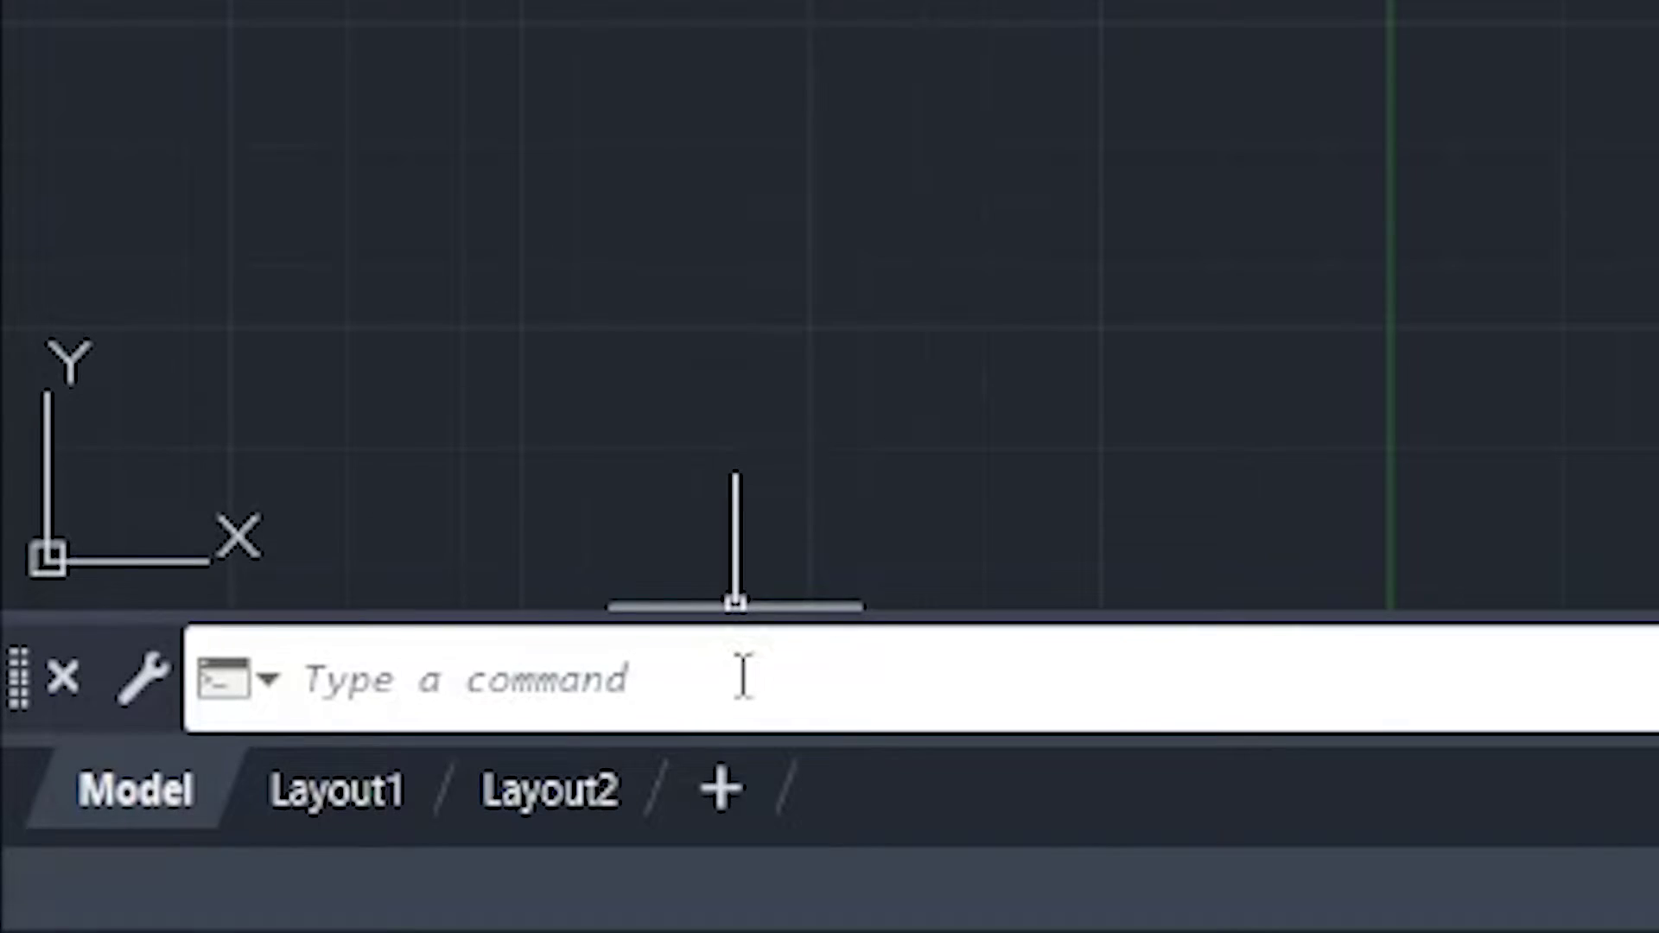
Start COPY and select the left square's left edge as the object to copy.
{"action": "left_click", "coordinate": [248, 848]}
{"action": "type", "text": "copy"}
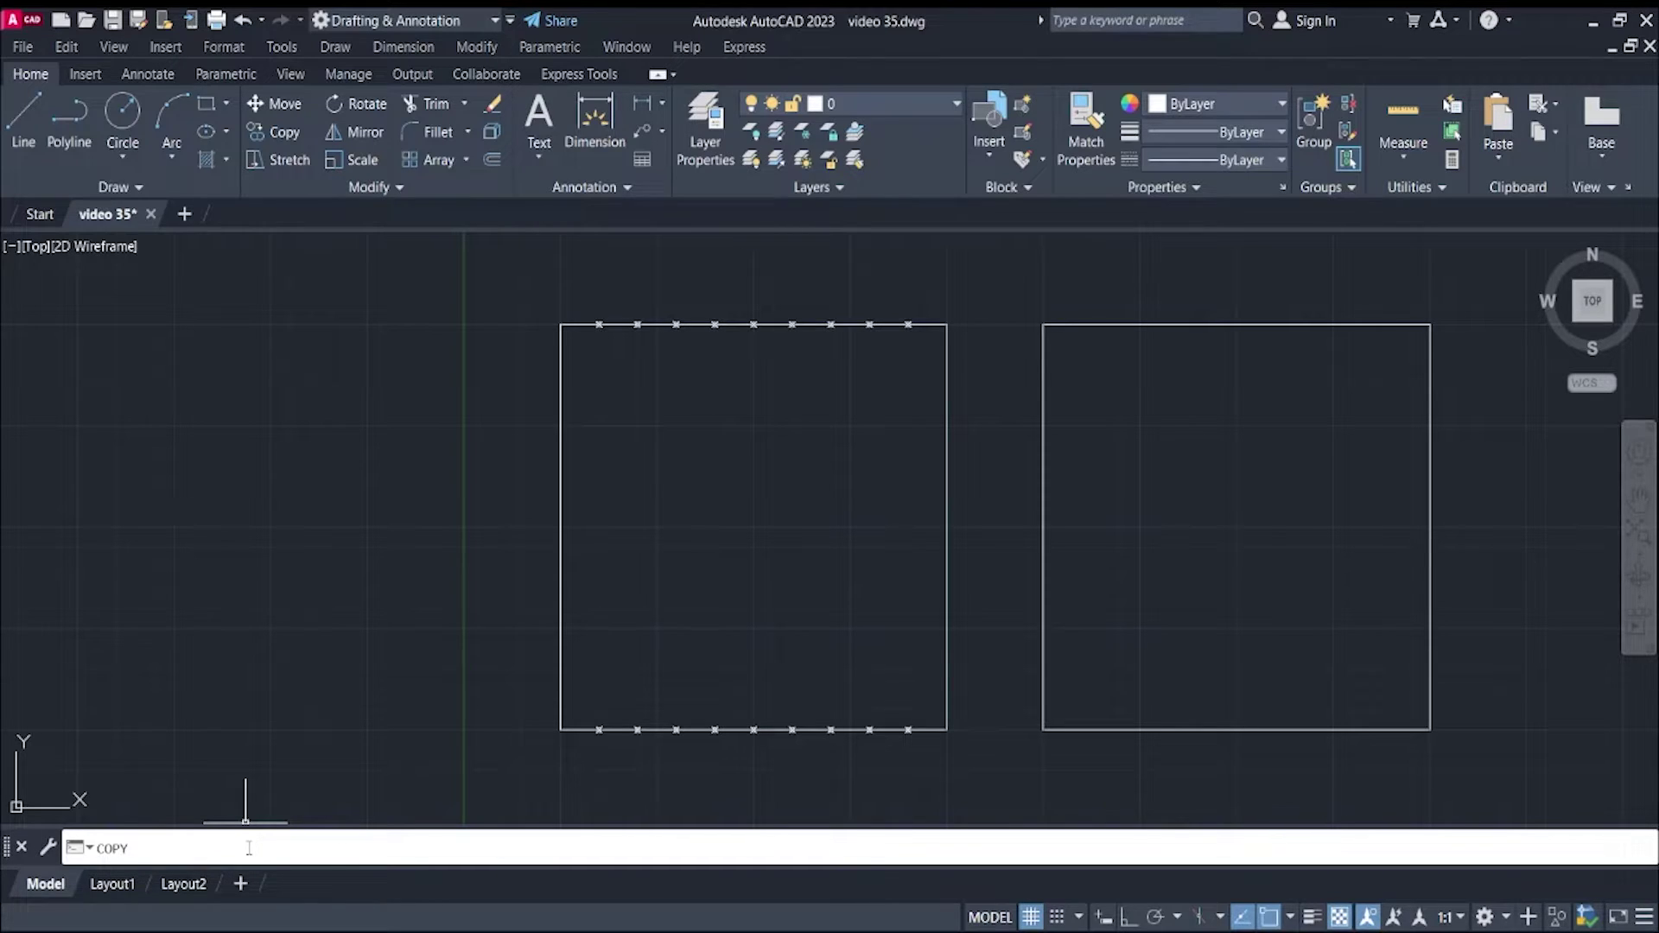
{"action": "key", "text": "Return"}
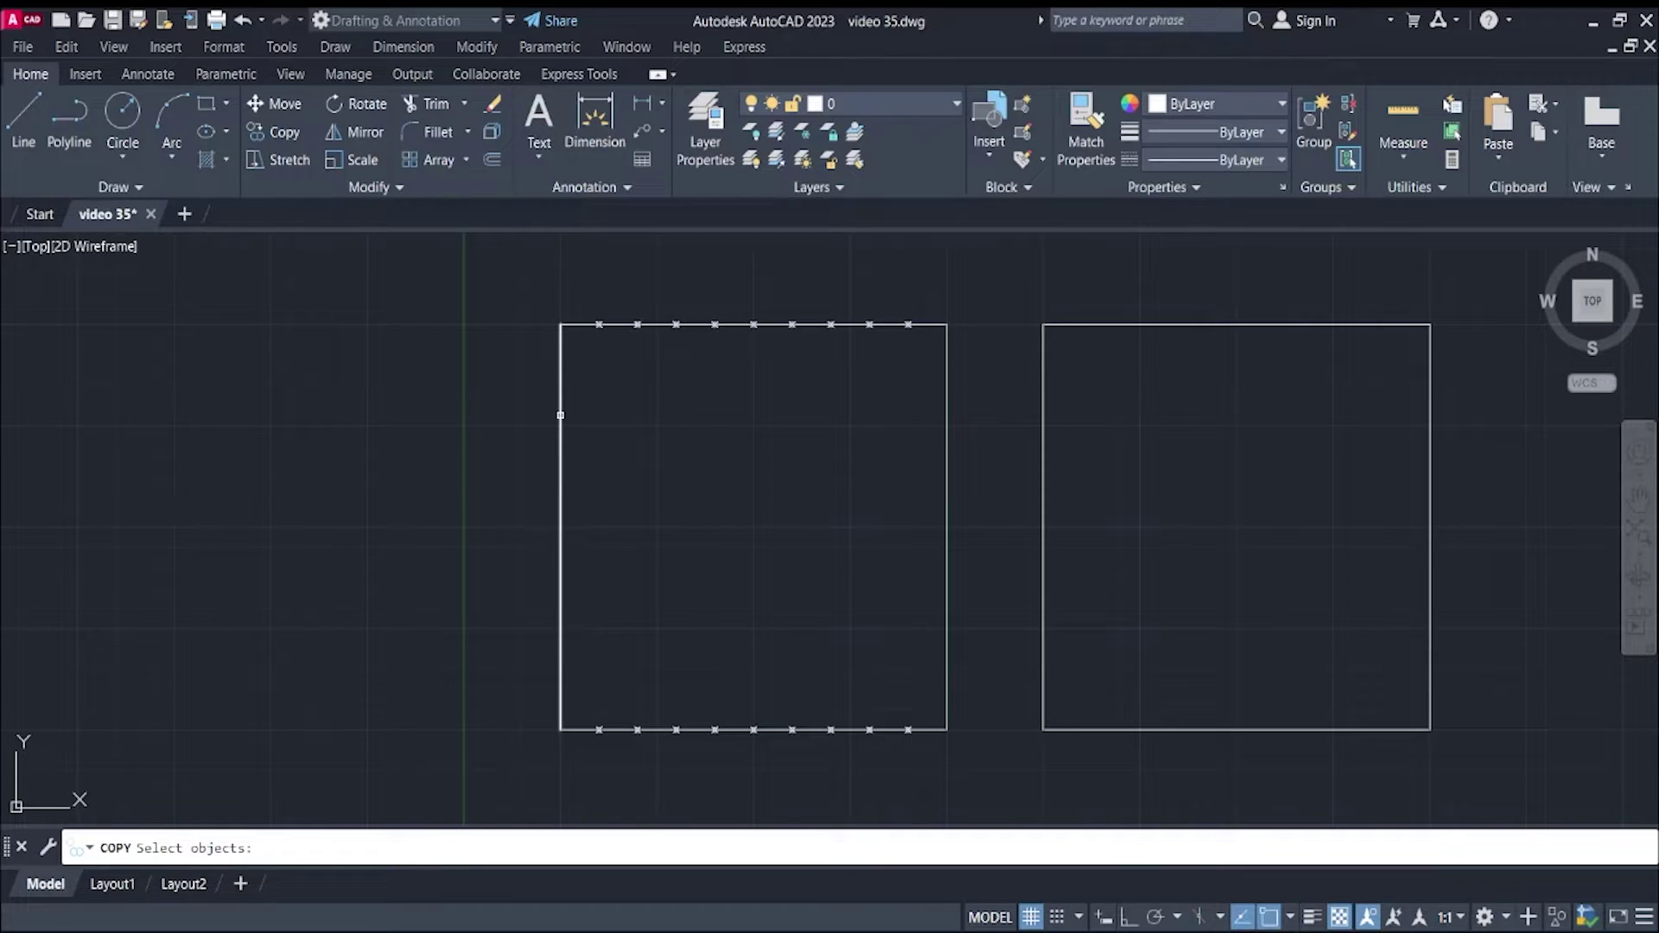
{"action": "left_click", "coordinate": [560, 415]}
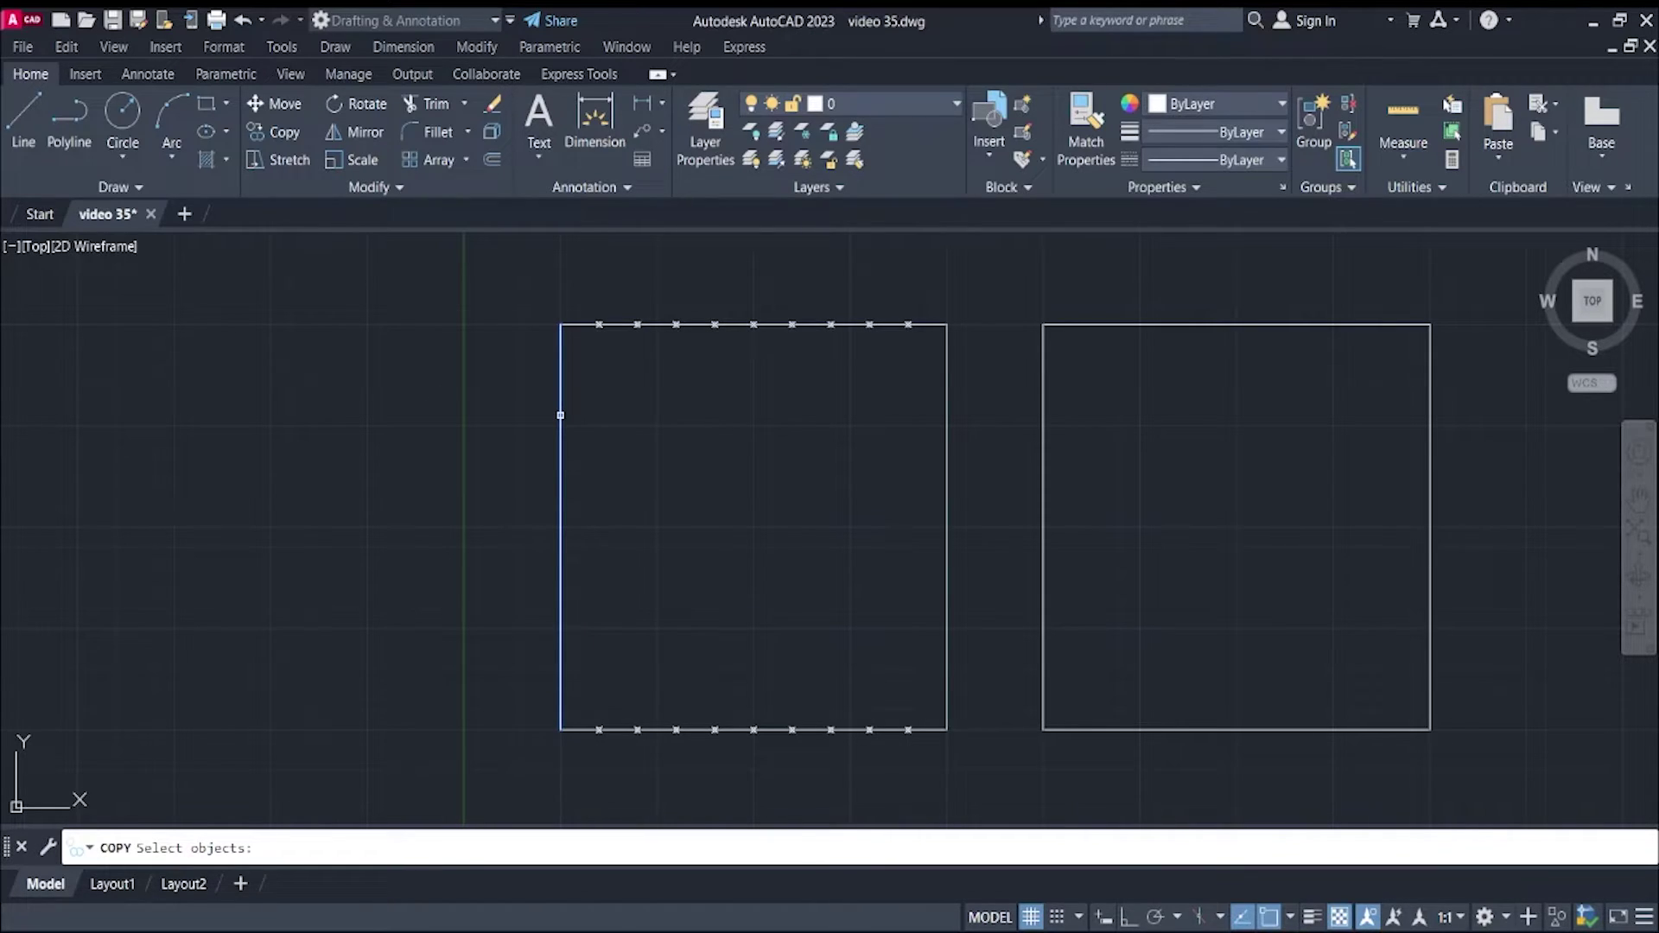
{"action": "key", "text": "Return"}
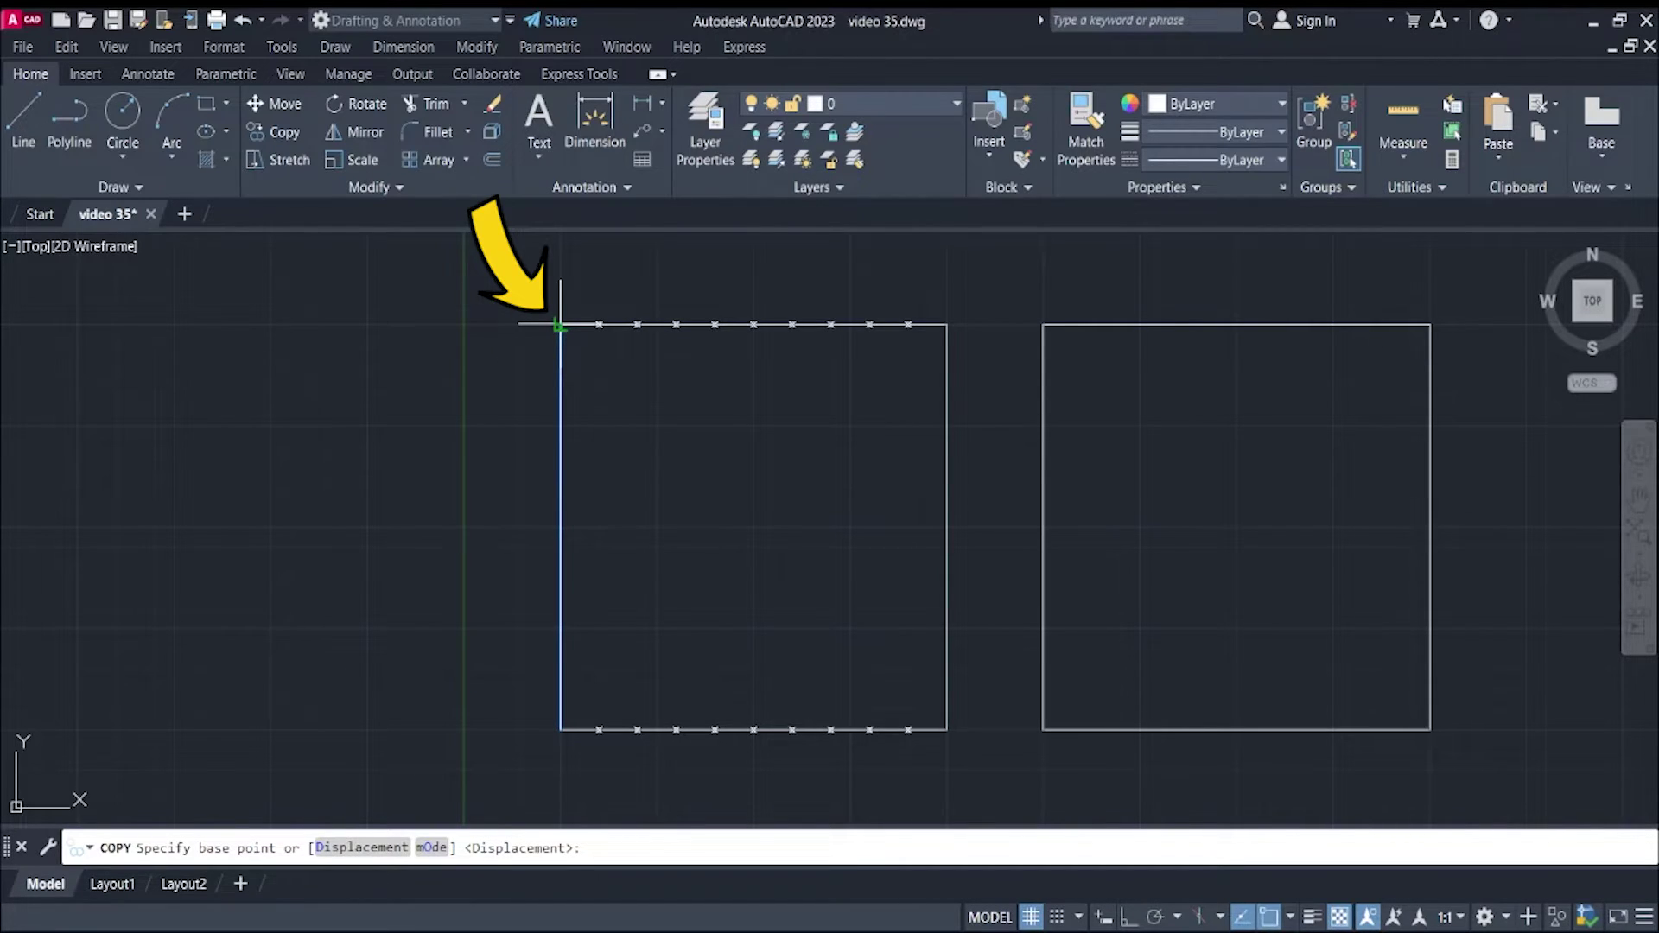
From the top-left corner base point, copy the left edge onto all nine top-edge division points.
{"action": "left_click", "coordinate": [560, 324]}
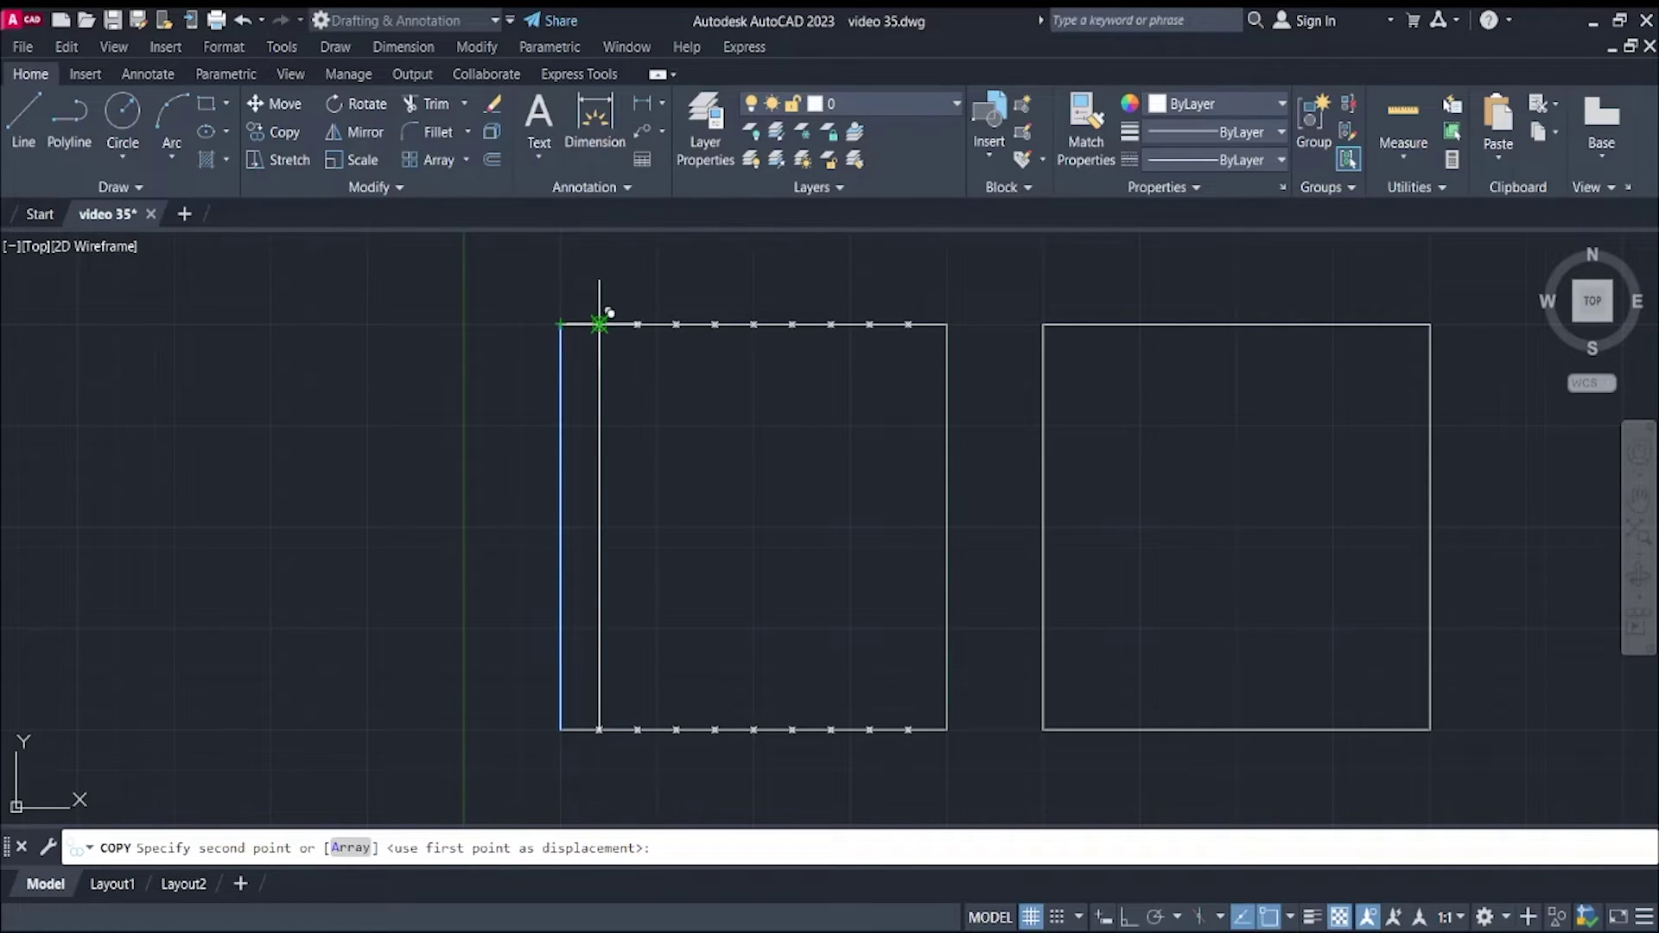
{"action": "left_click", "coordinate": [599, 324]}
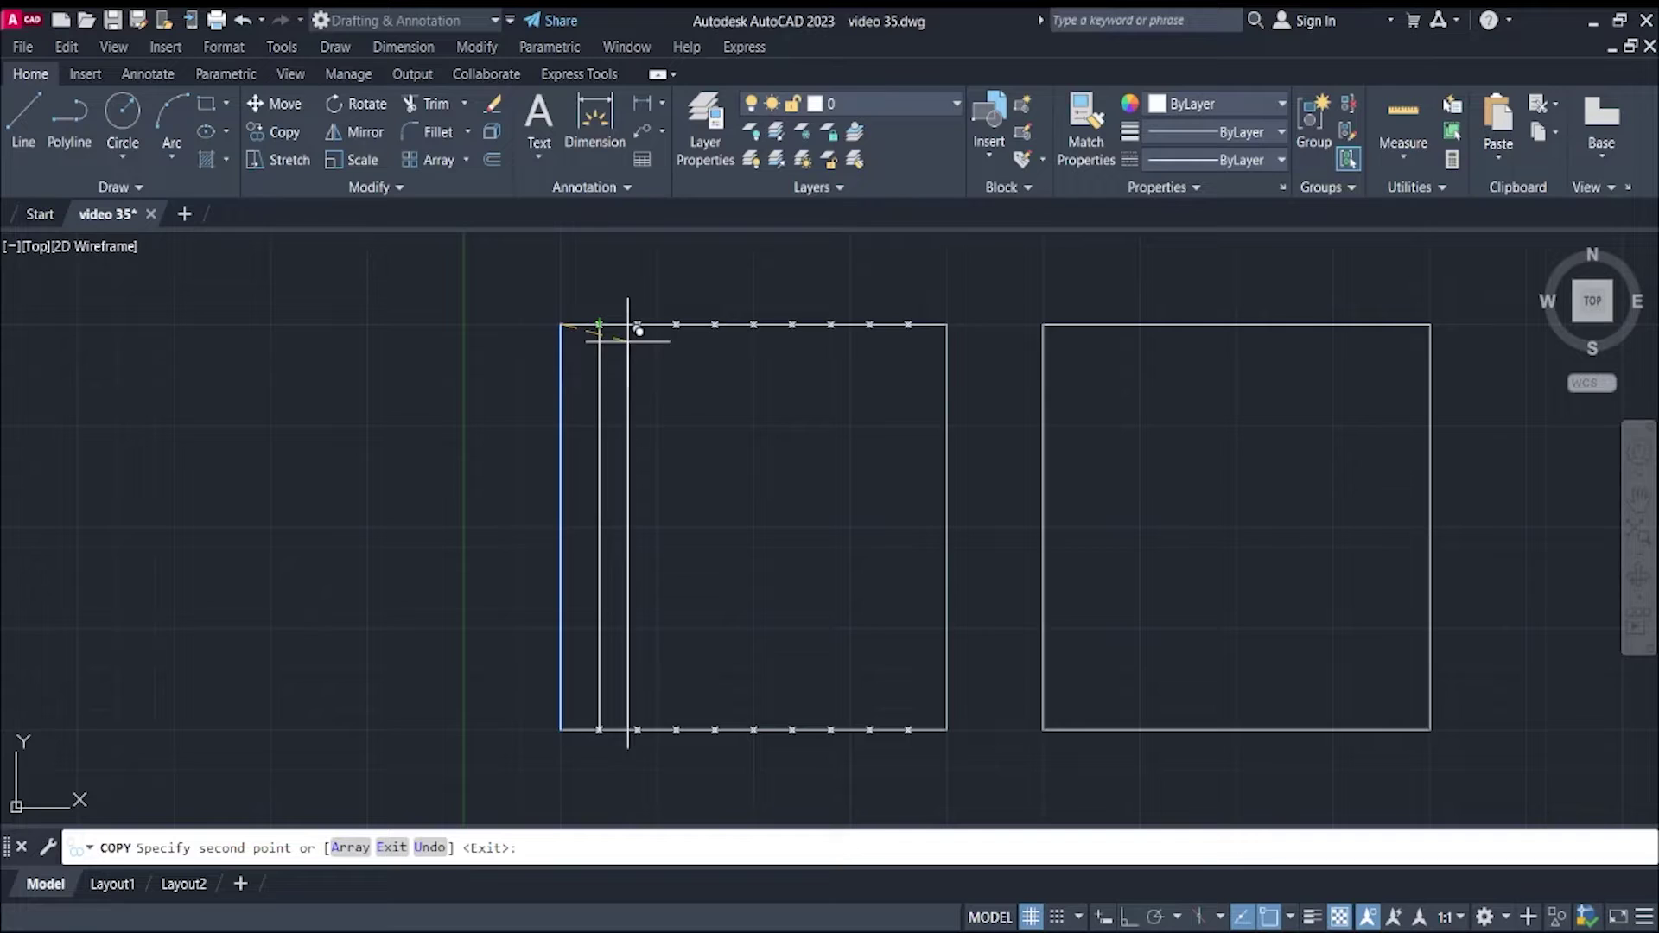
{"action": "left_click", "coordinate": [637, 324]}
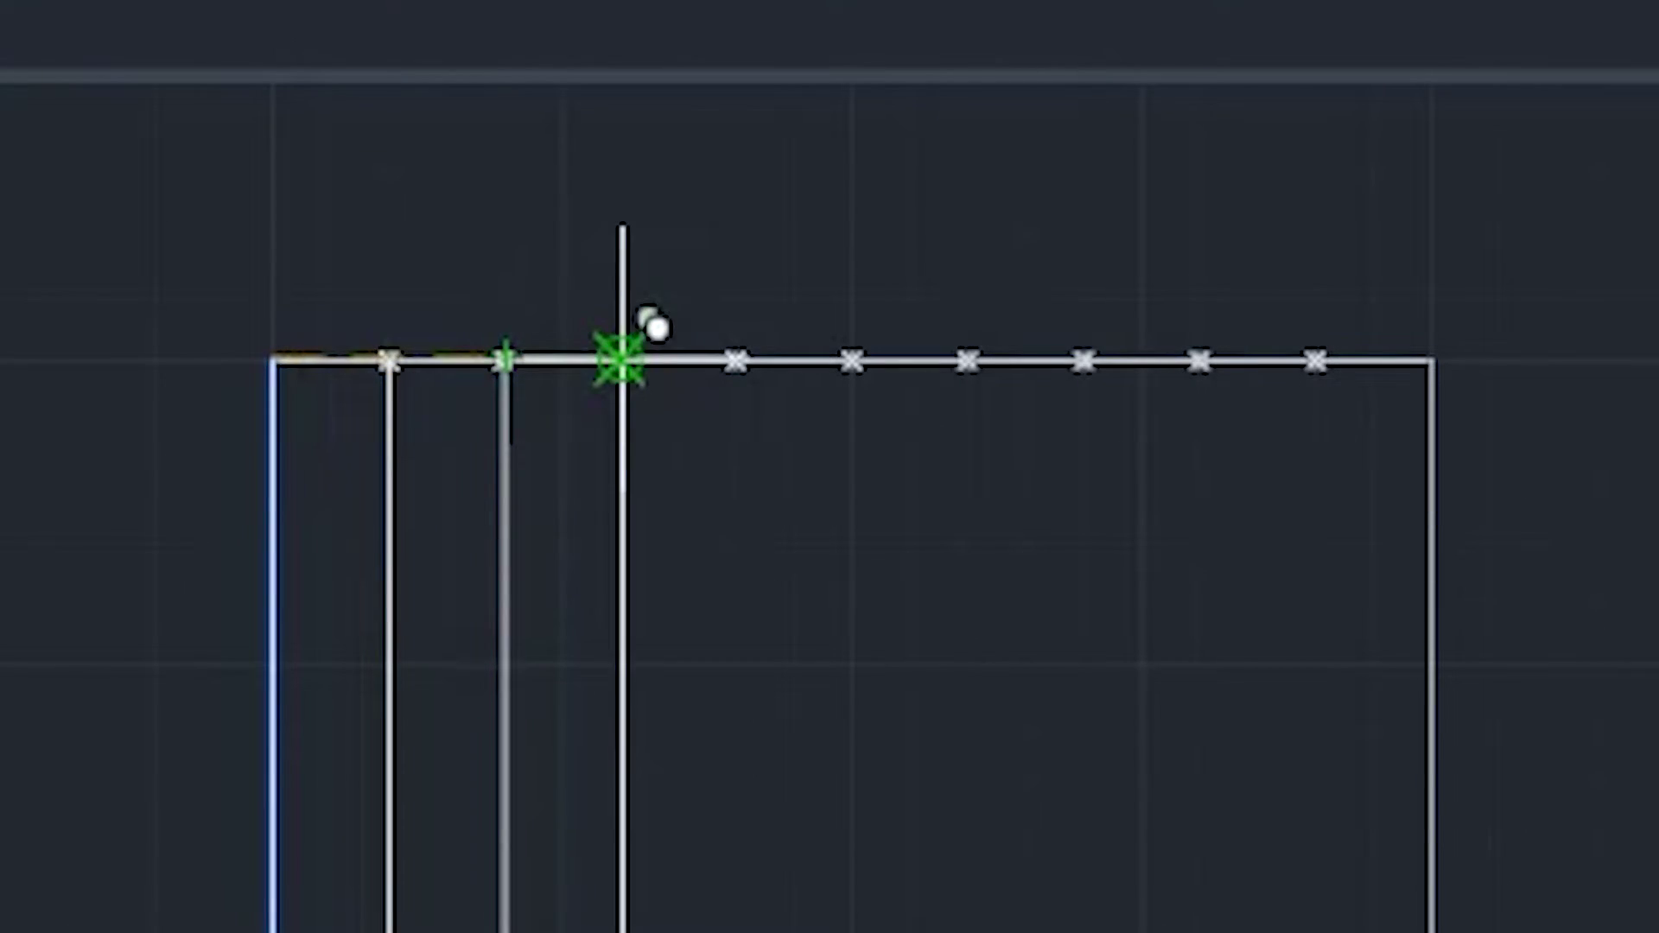
{"action": "left_click", "coordinate": [675, 324]}
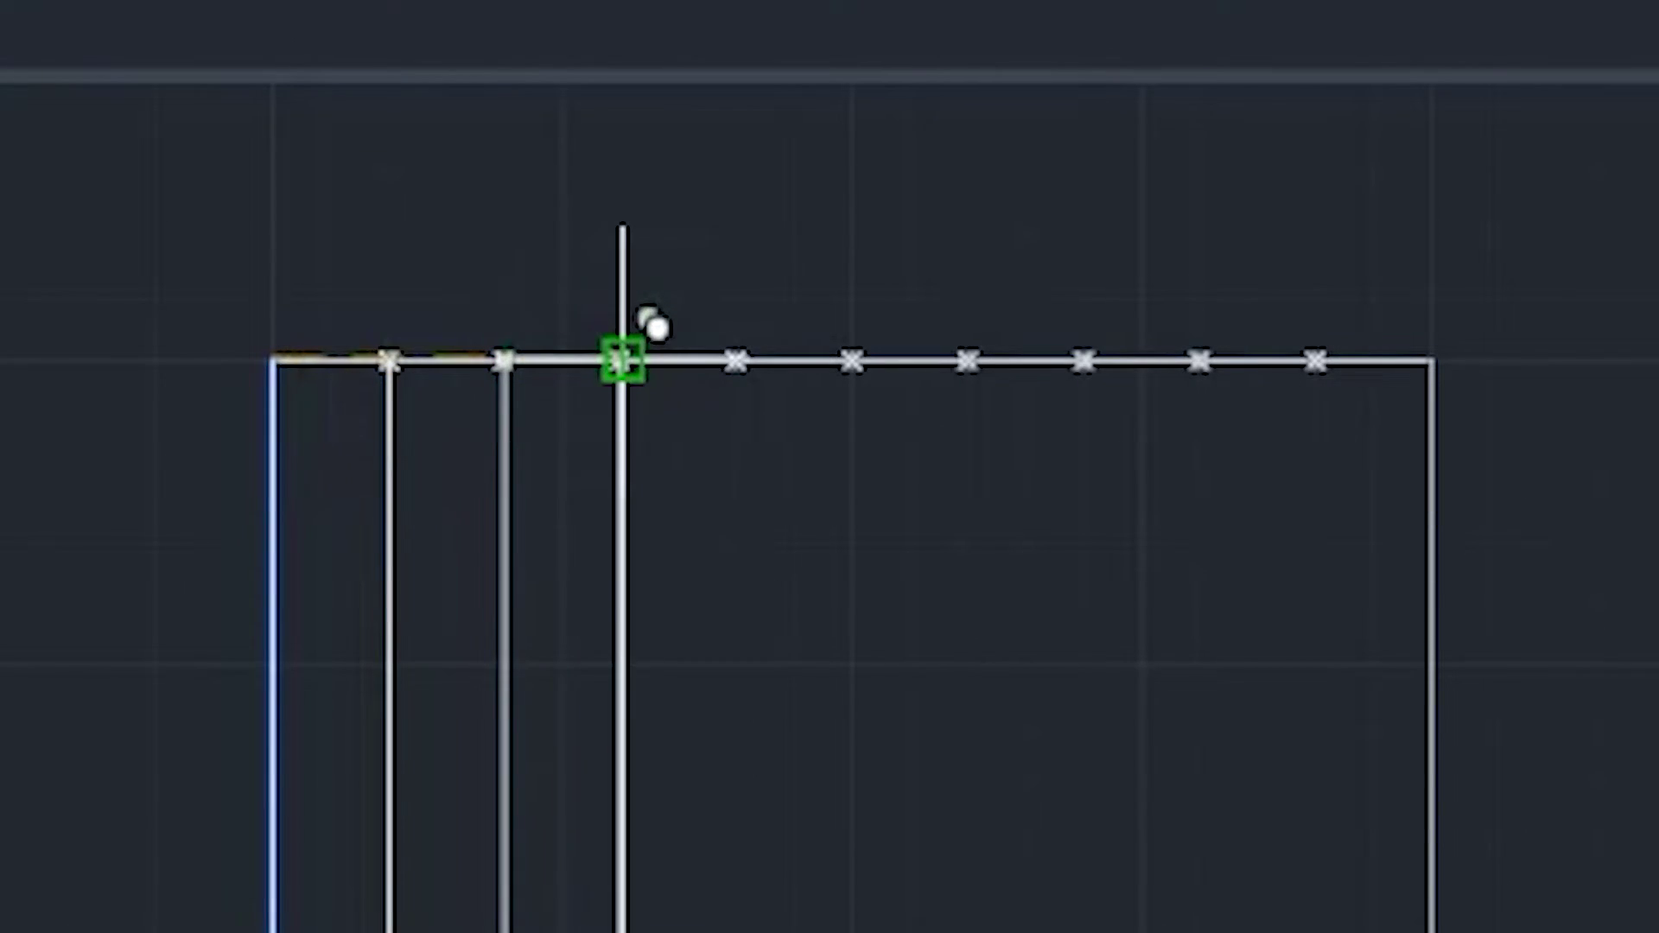
{"action": "left_click", "coordinate": [765, 324]}
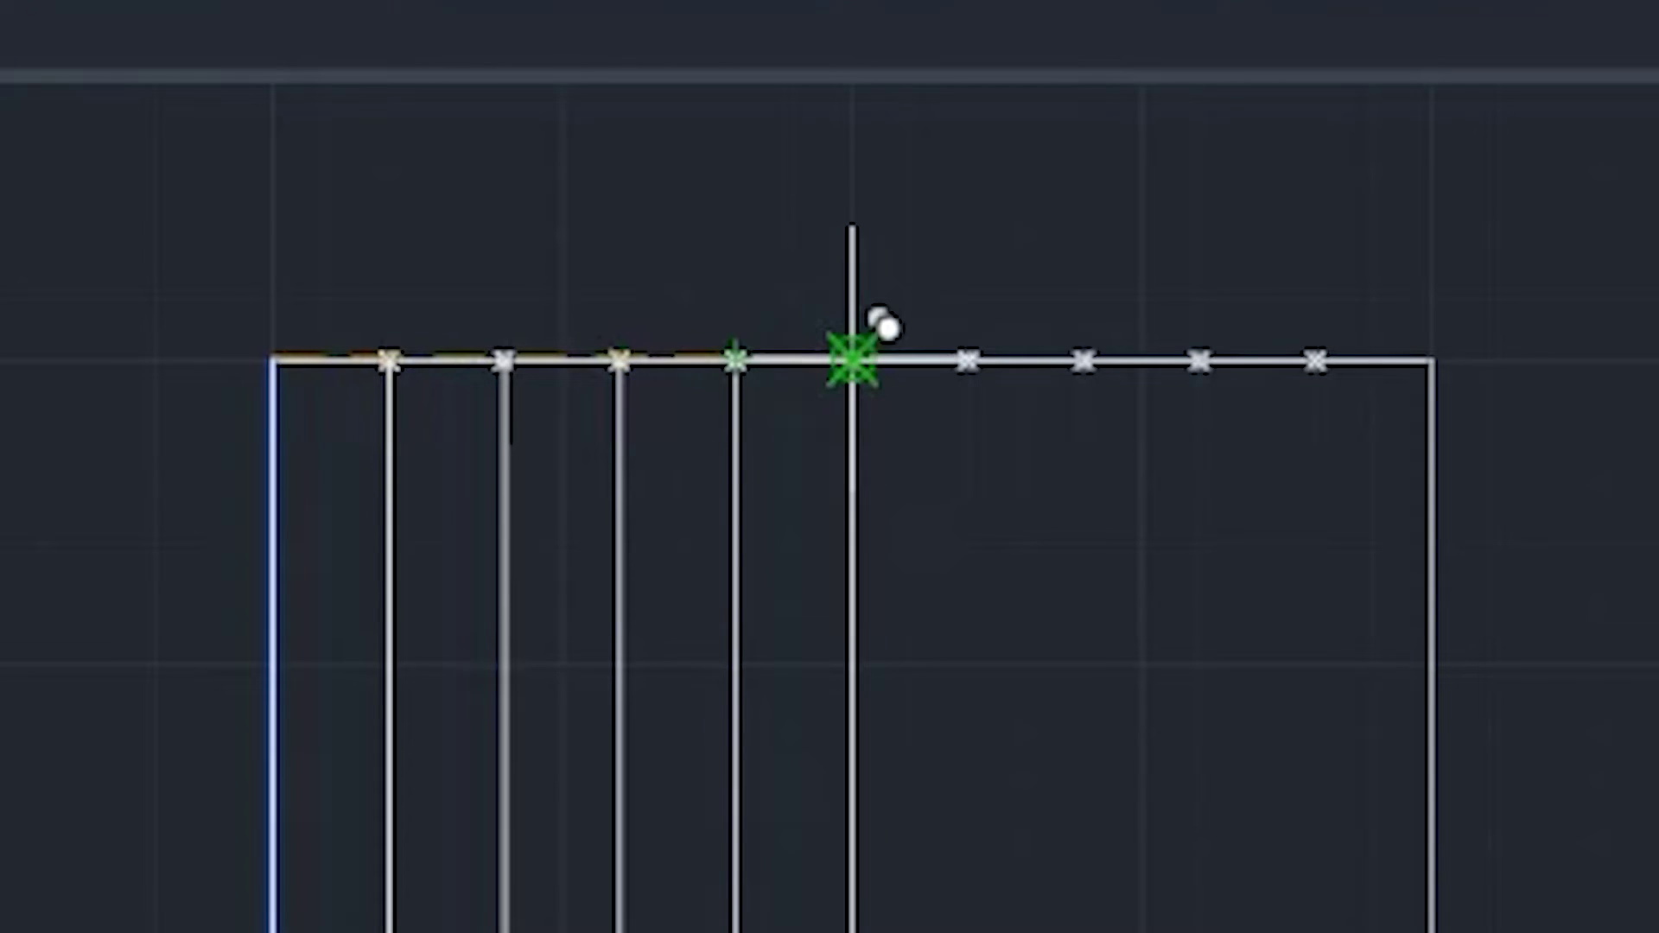
{"action": "left_click", "coordinate": [884, 326]}
{"action": "left_click", "coordinate": [1000, 326]}
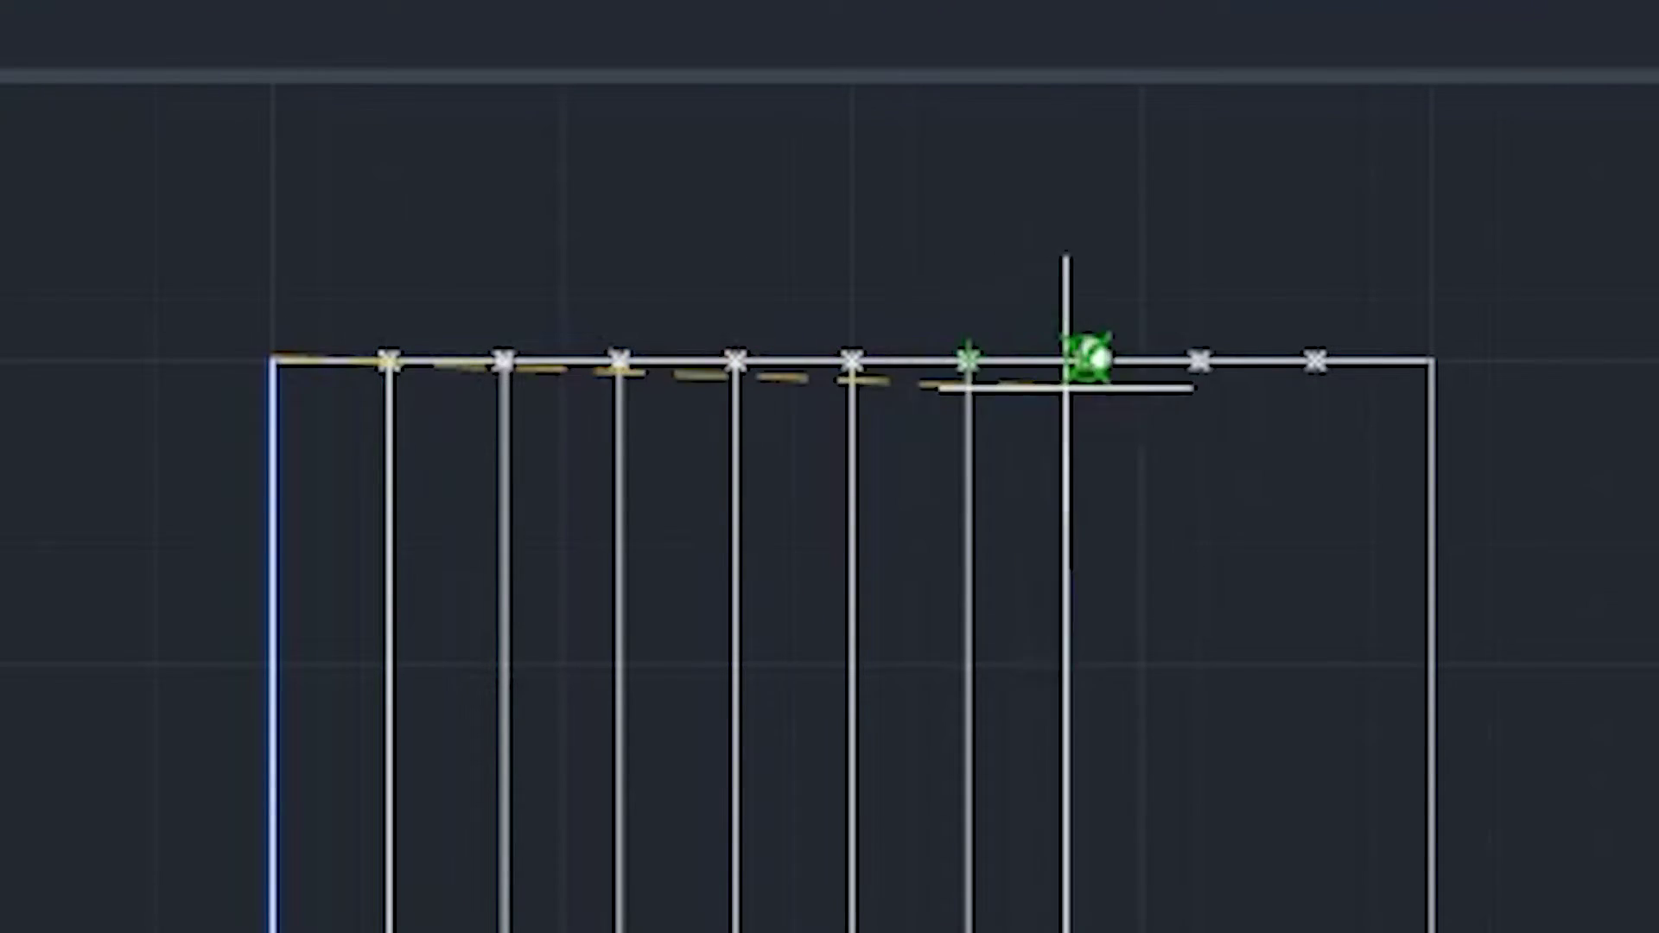
{"action": "left_click", "coordinate": [1119, 326]}
{"action": "left_click", "coordinate": [1233, 326]}
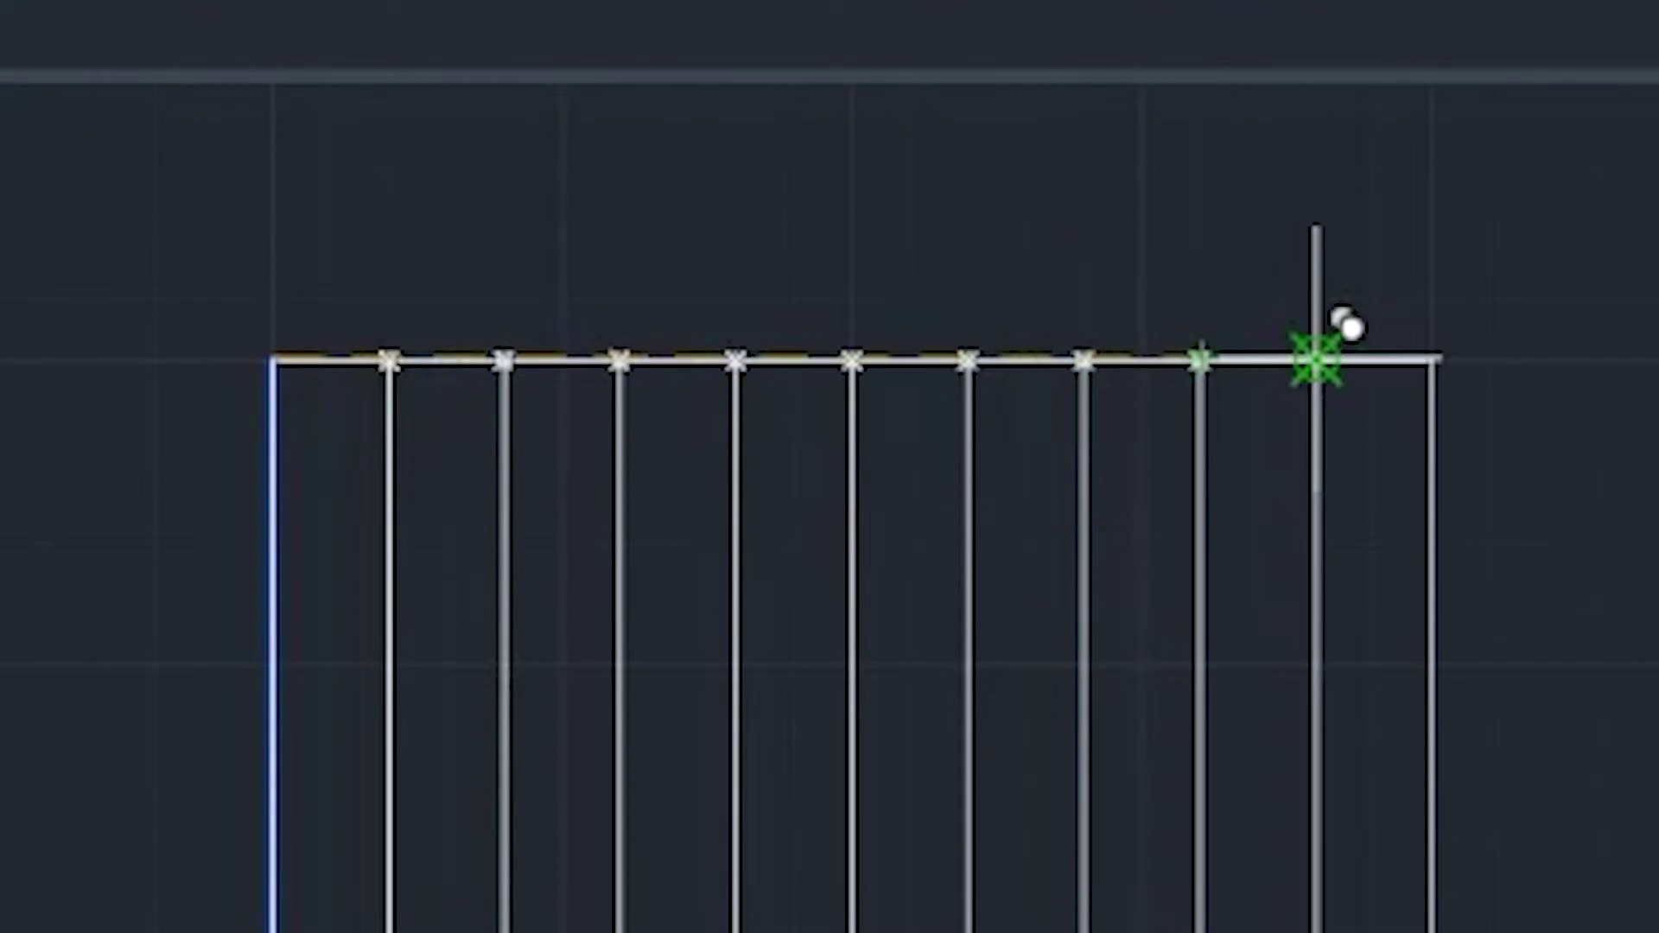
{"action": "left_click", "coordinate": [1348, 327]}
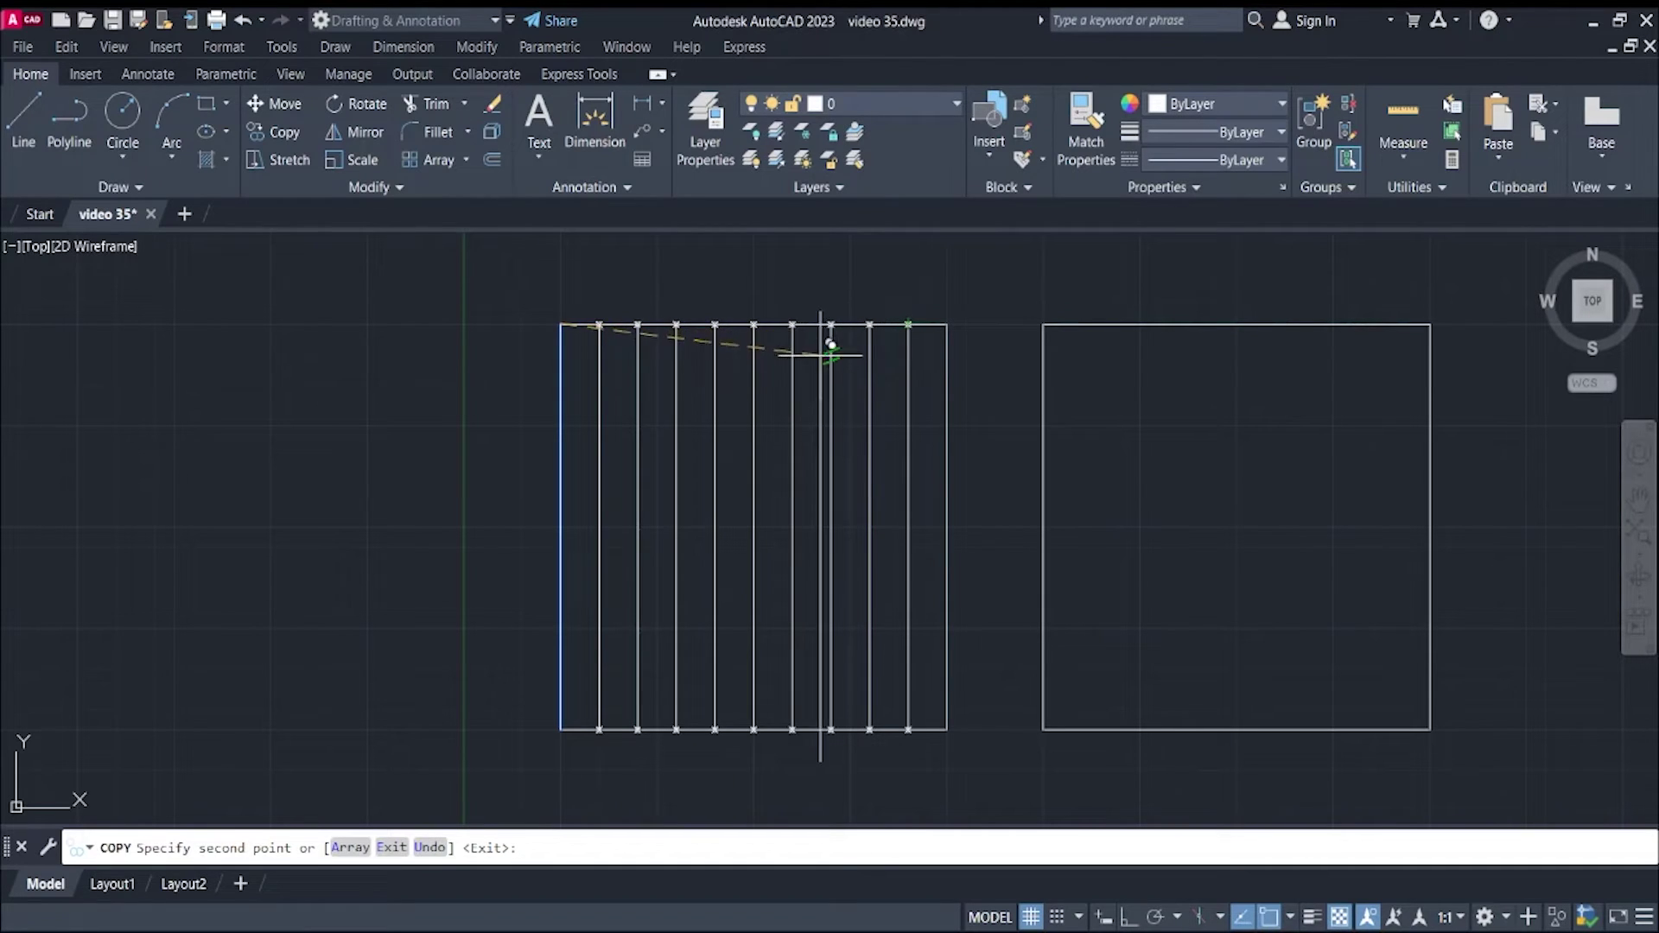
{"action": "key", "text": "Return"}
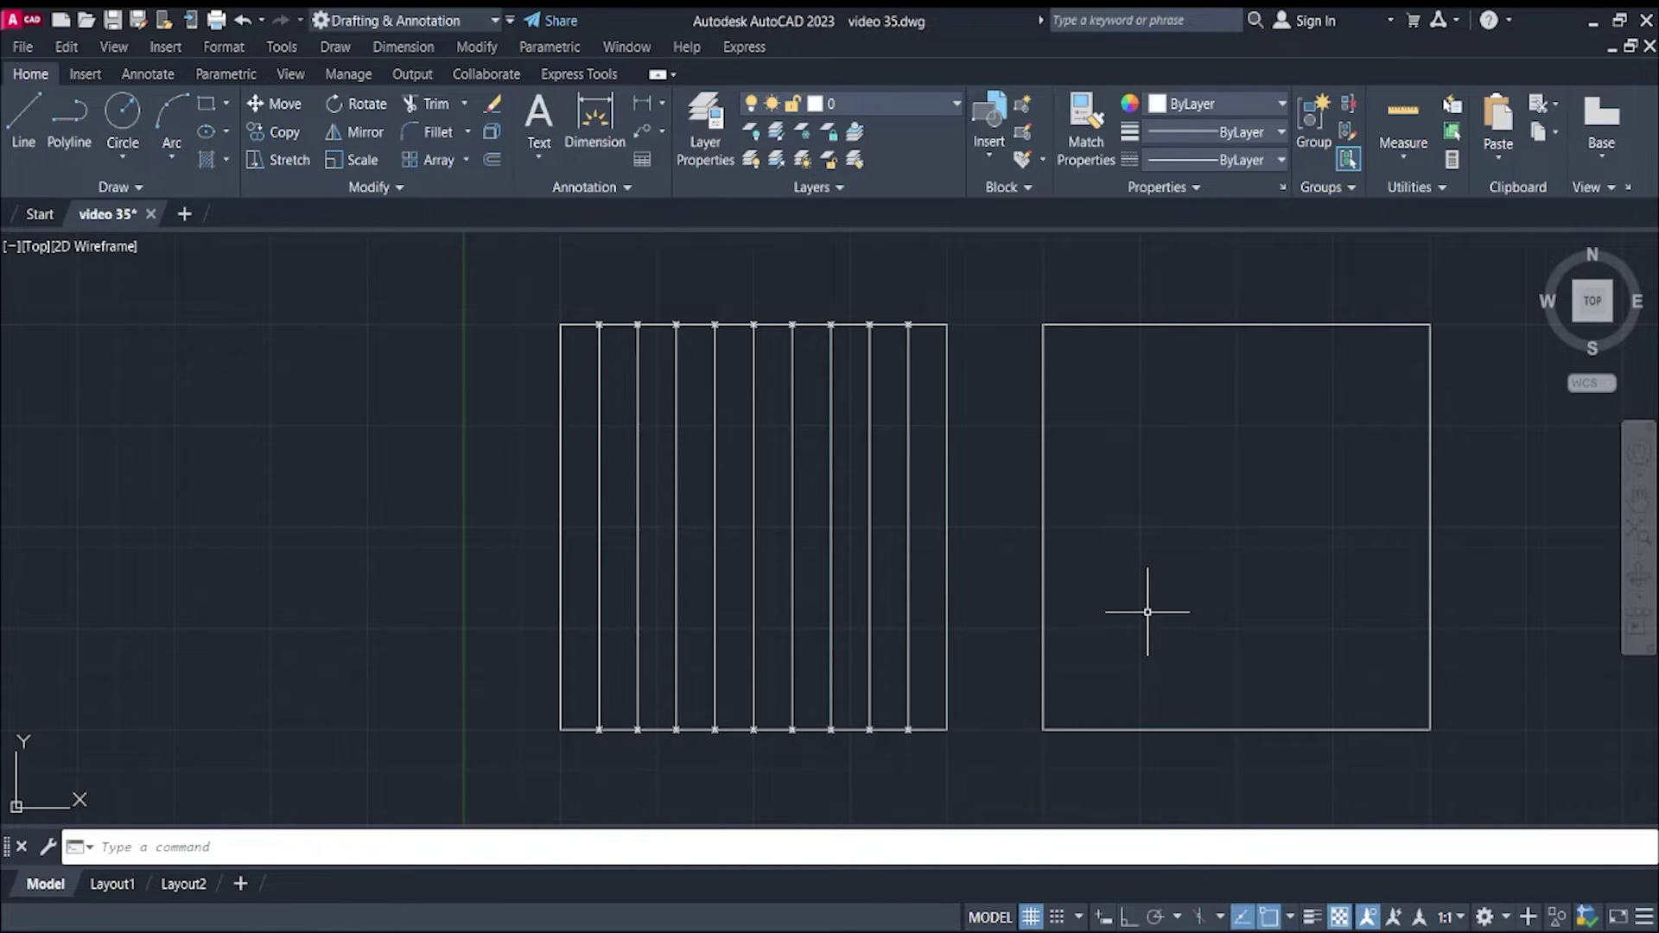
Divide the right square's left edge into 10 equal segments.
{"action": "middle_click_drag", "start_coordinate": [1149, 611], "coordinate": [971, 611]}
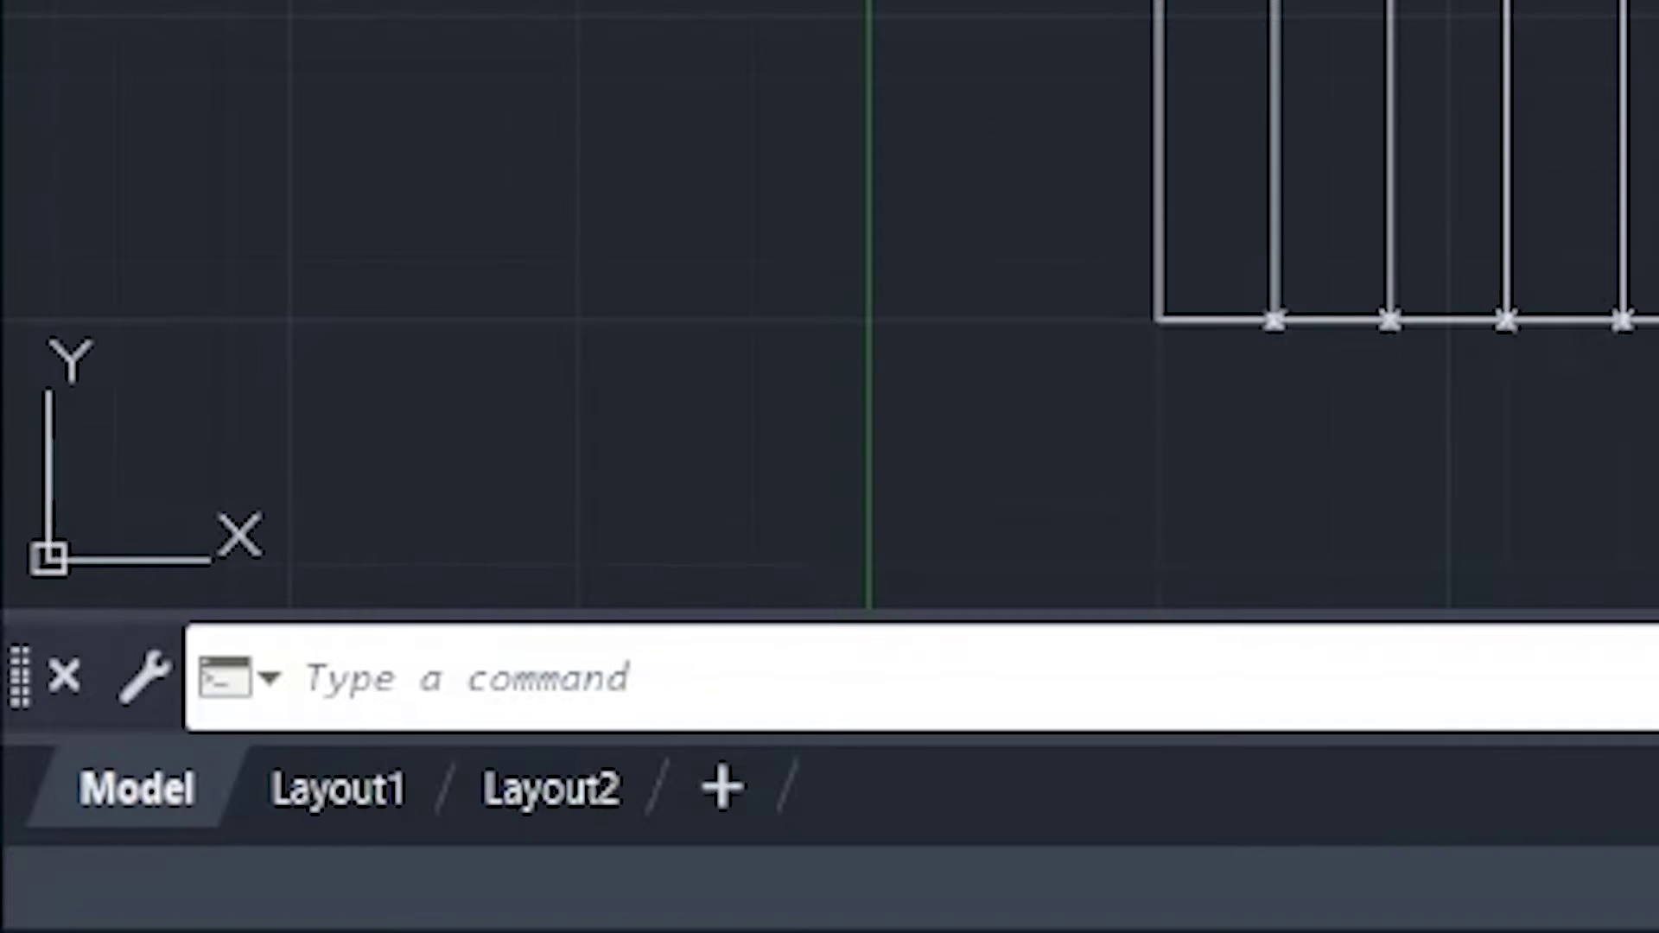
{"action": "type", "text": "divid"}
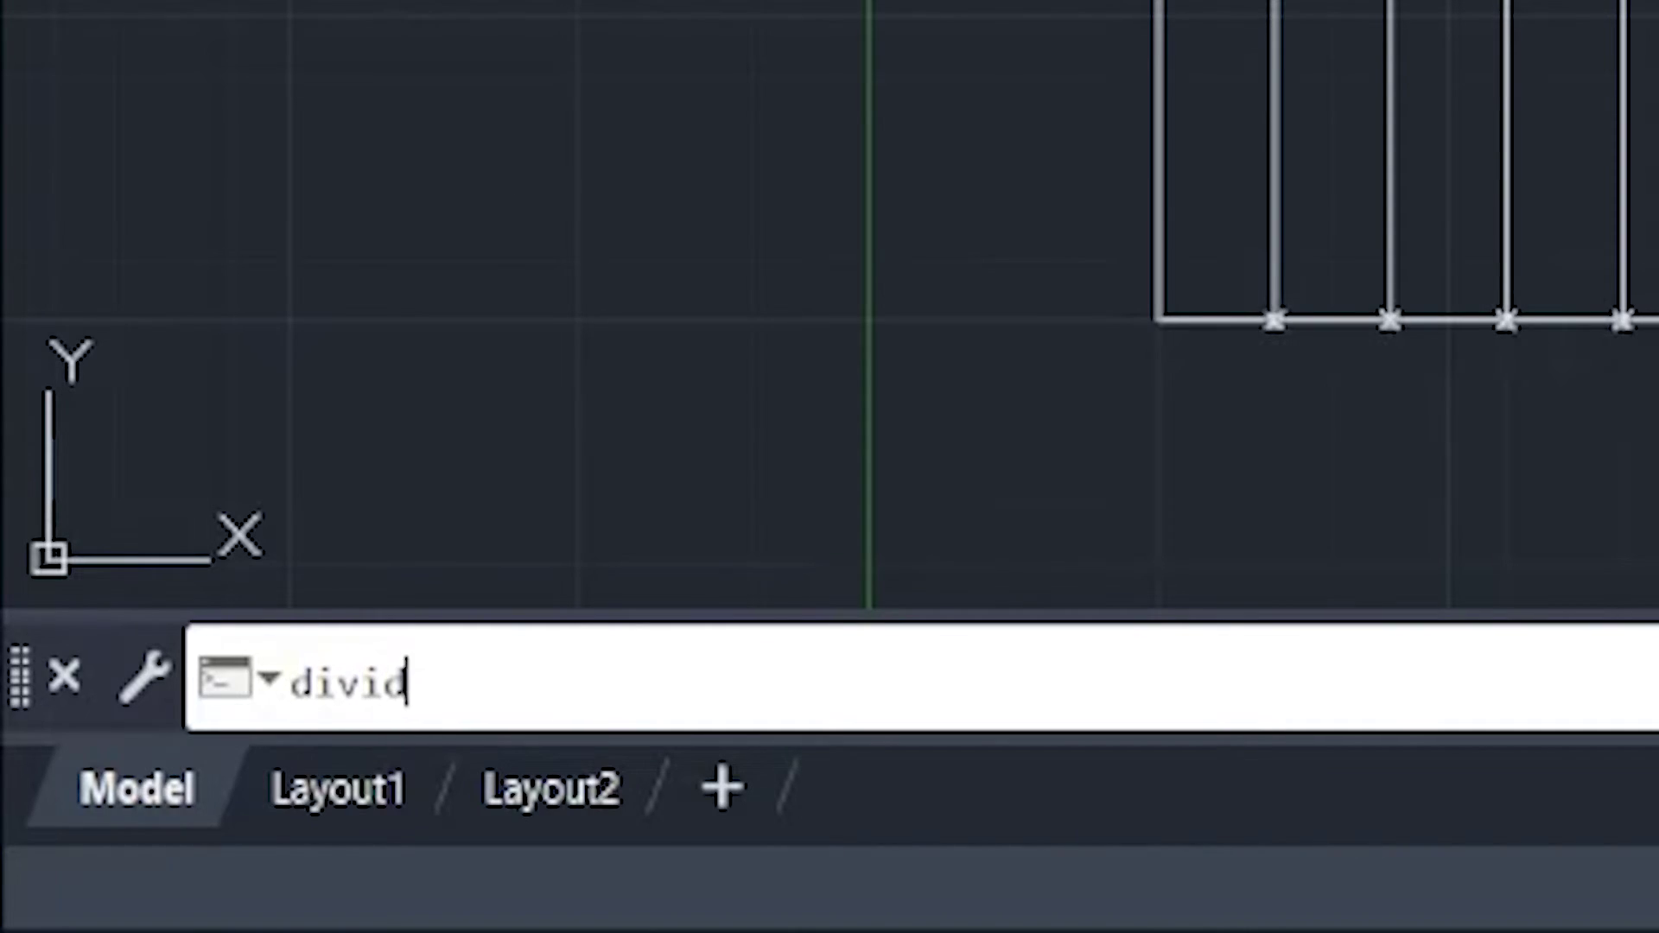
{"action": "type", "text": "e"}
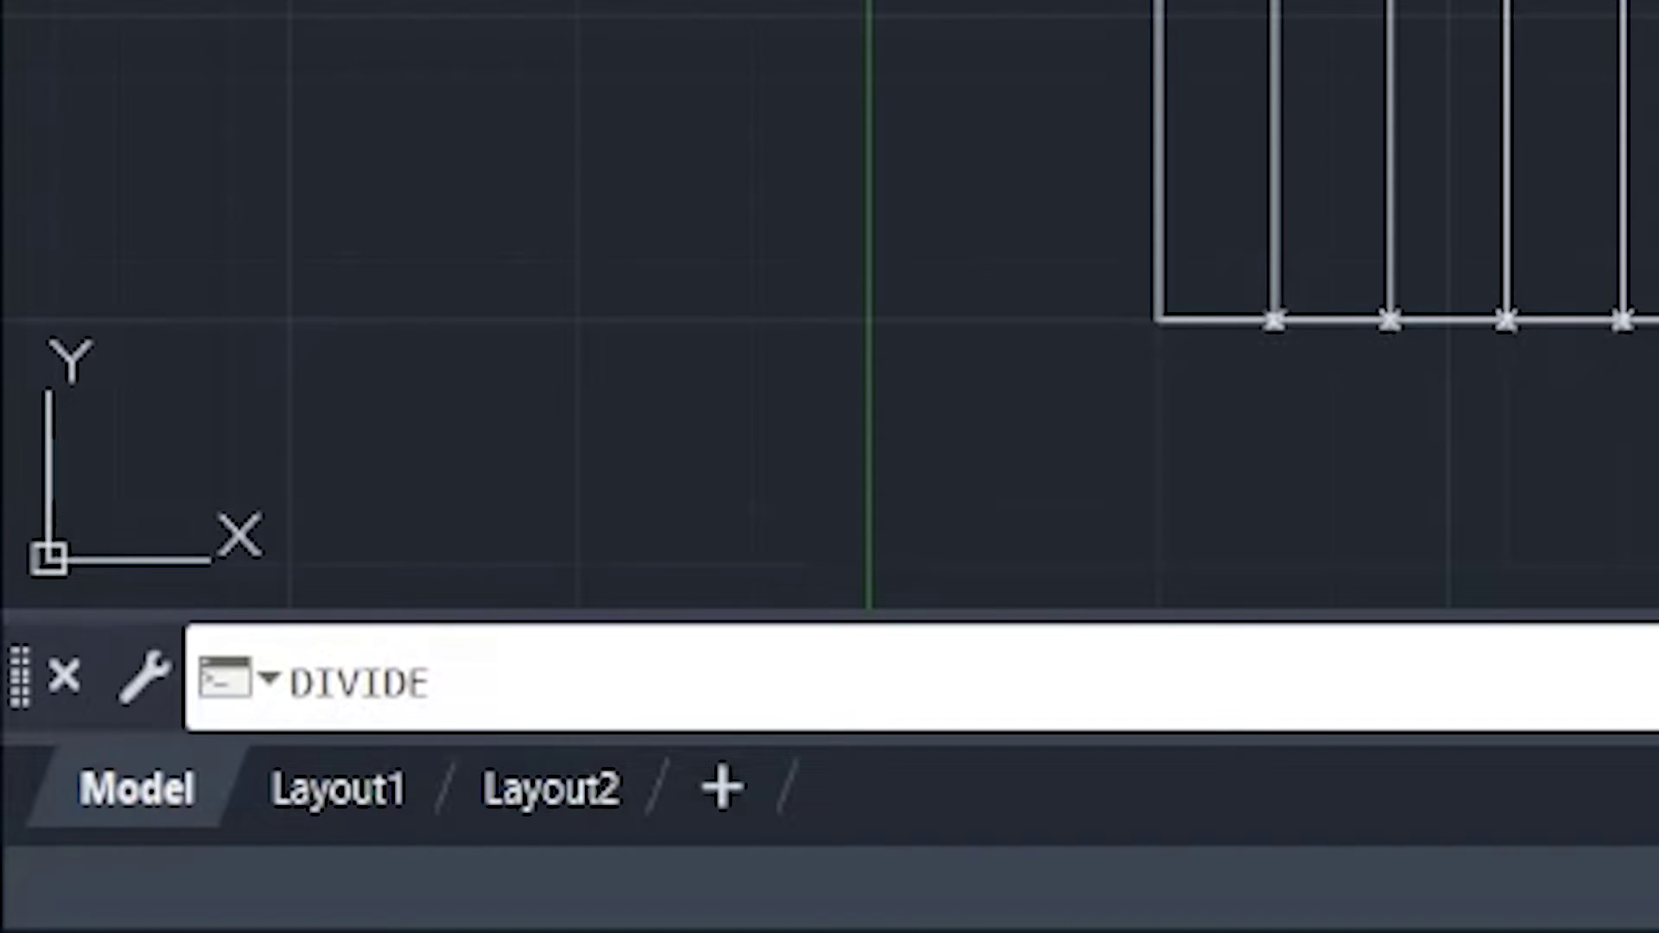
{"action": "key", "text": "Return"}
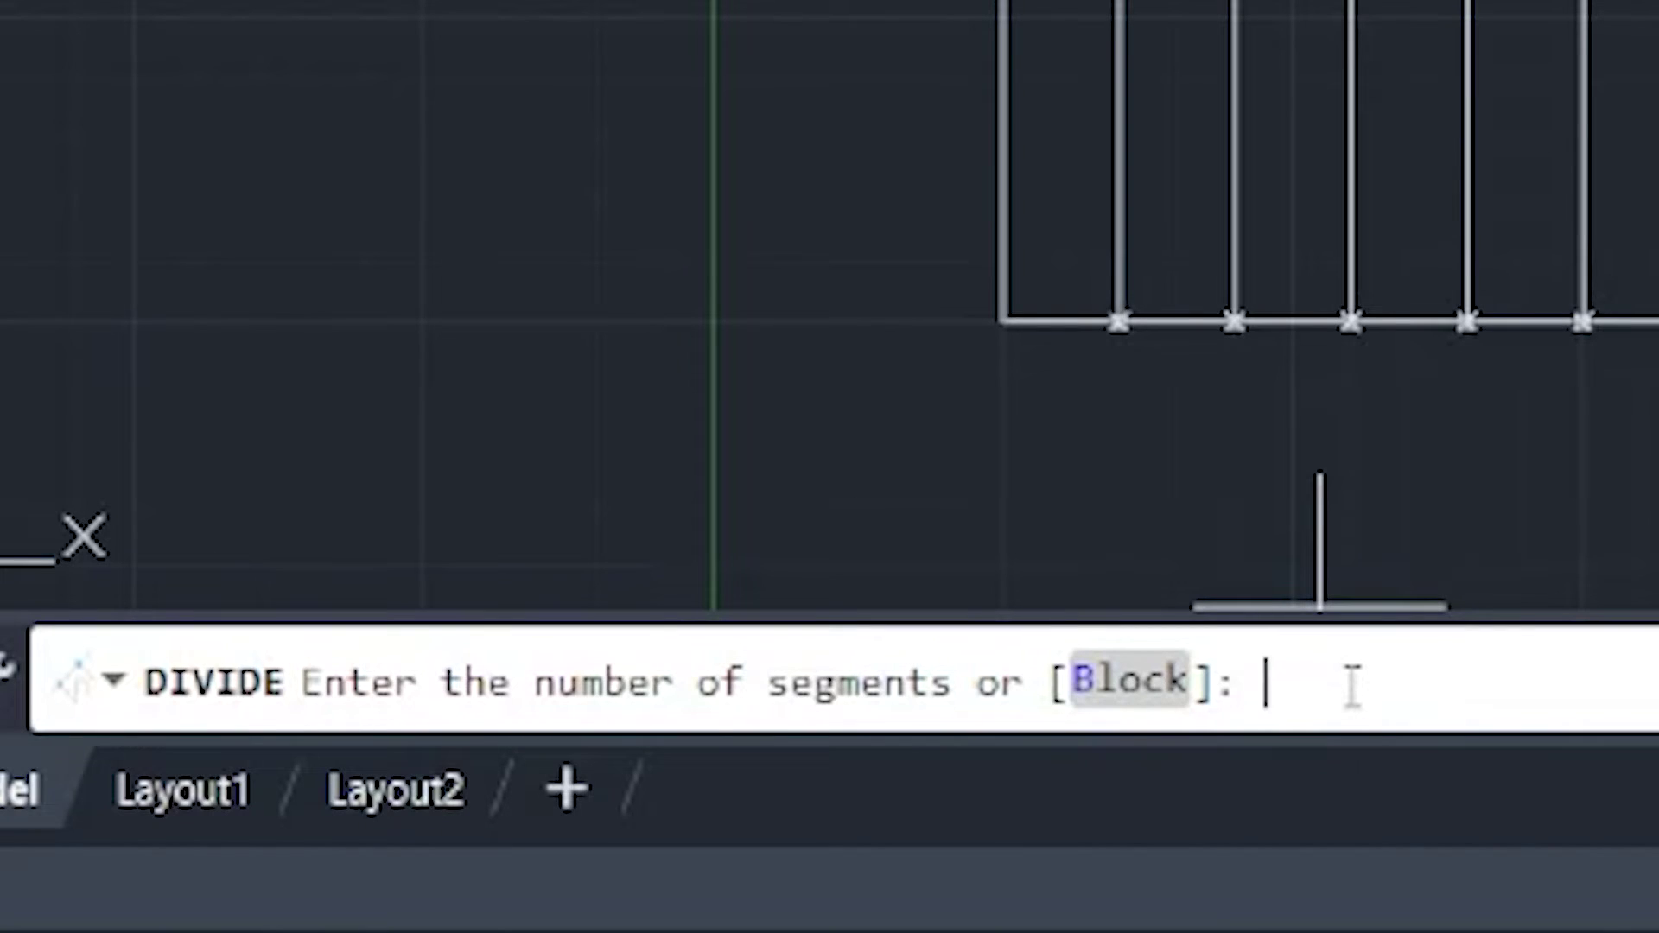
{"action": "type", "text": "10"}
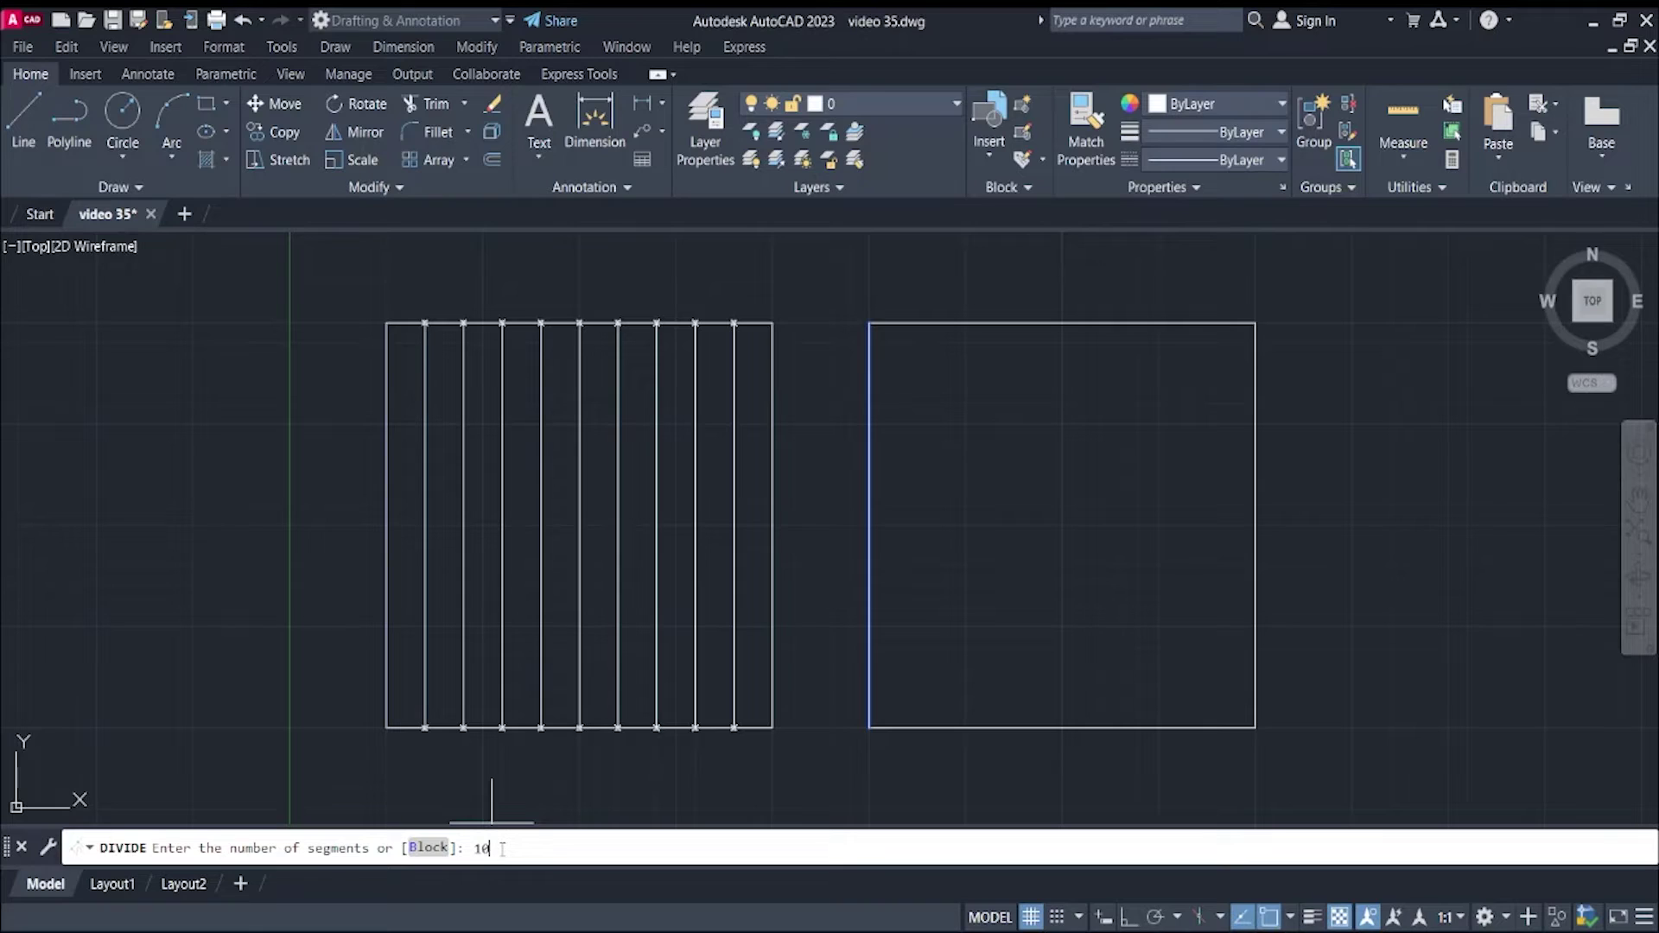
{"action": "key", "text": "Return"}
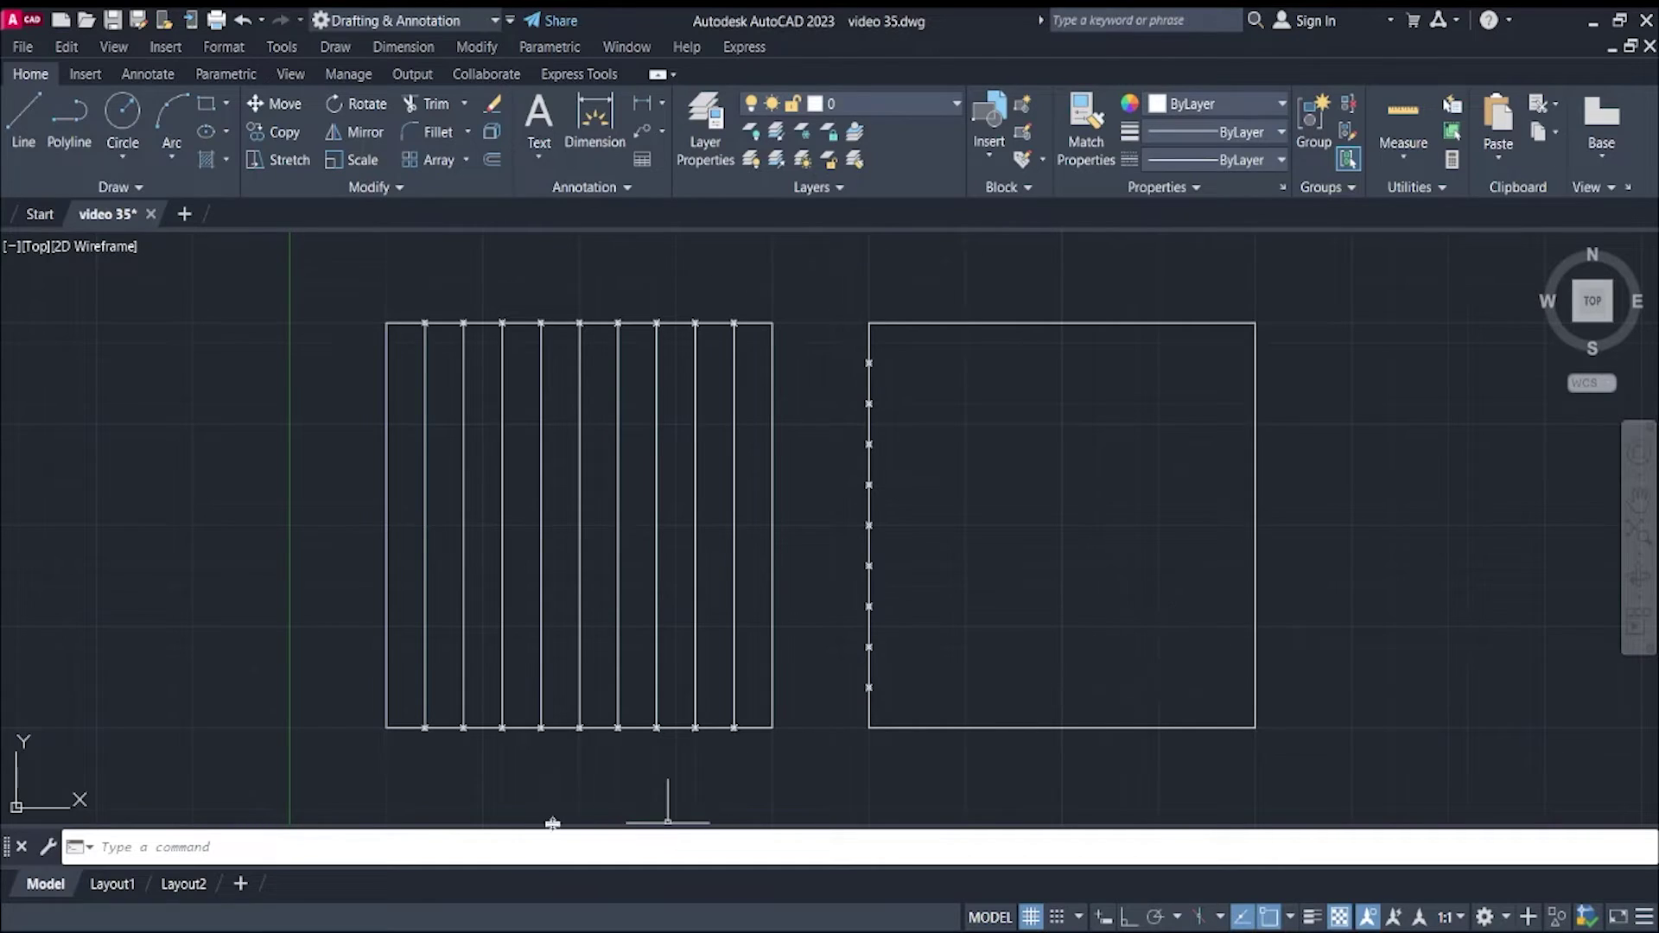
Divide the right square's right edge into 10 equal segments.
{"action": "left_click", "coordinate": [492, 845]}
{"action": "type", "text": "divide"}
{"action": "key", "text": "Return"}
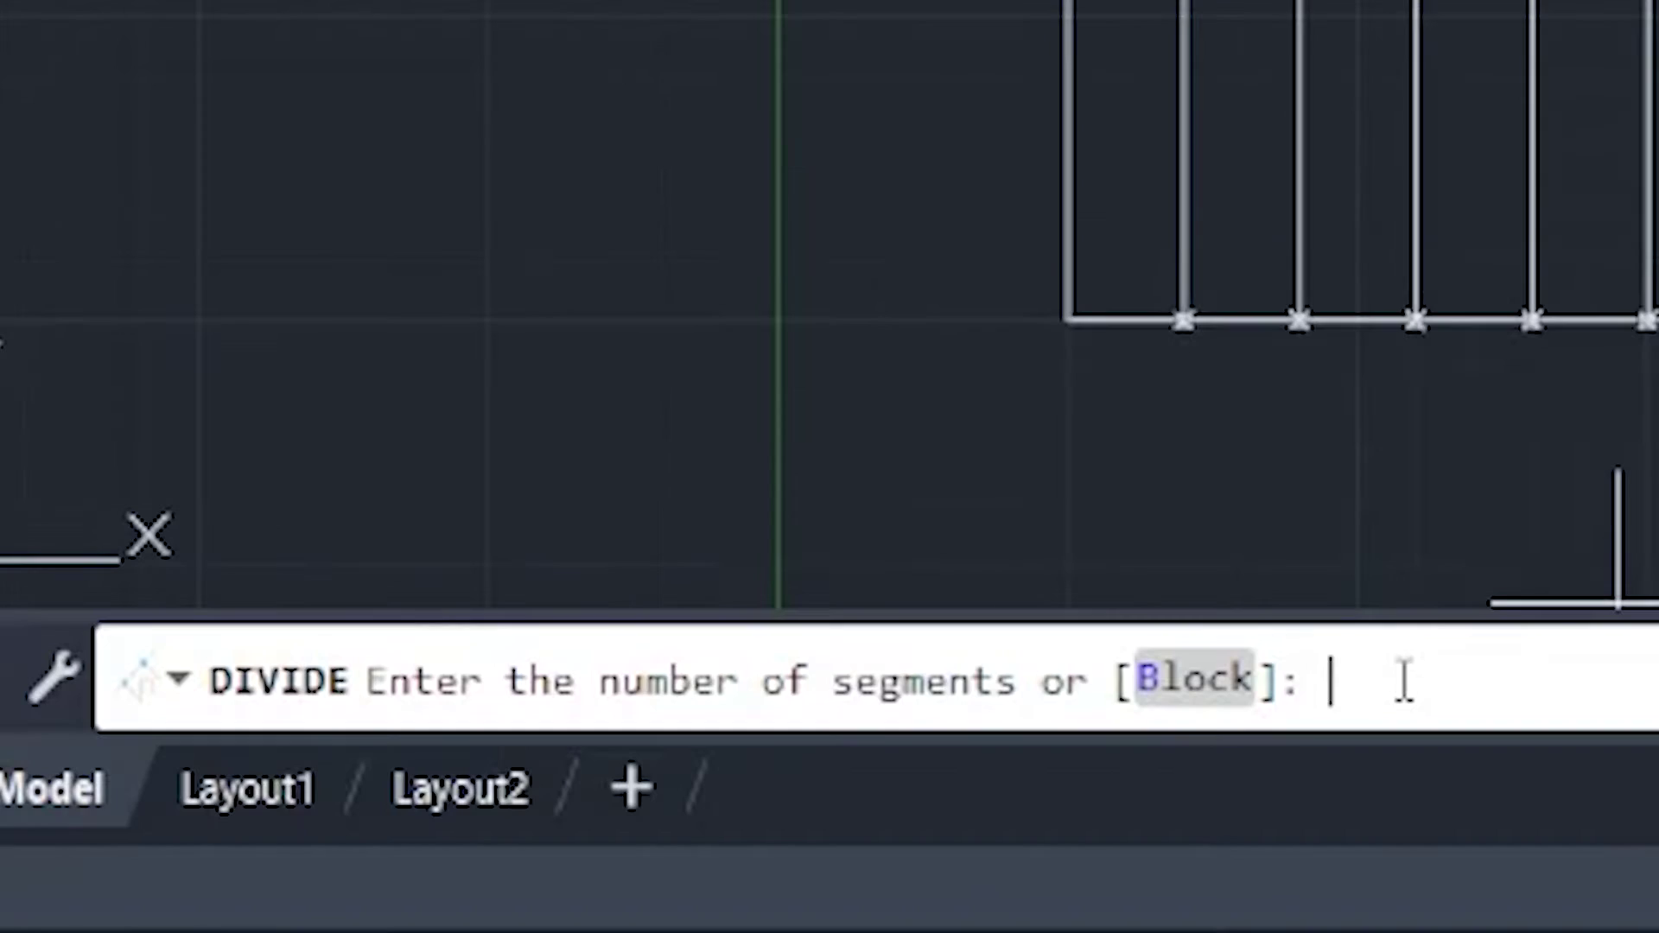
{"action": "type", "text": "10"}
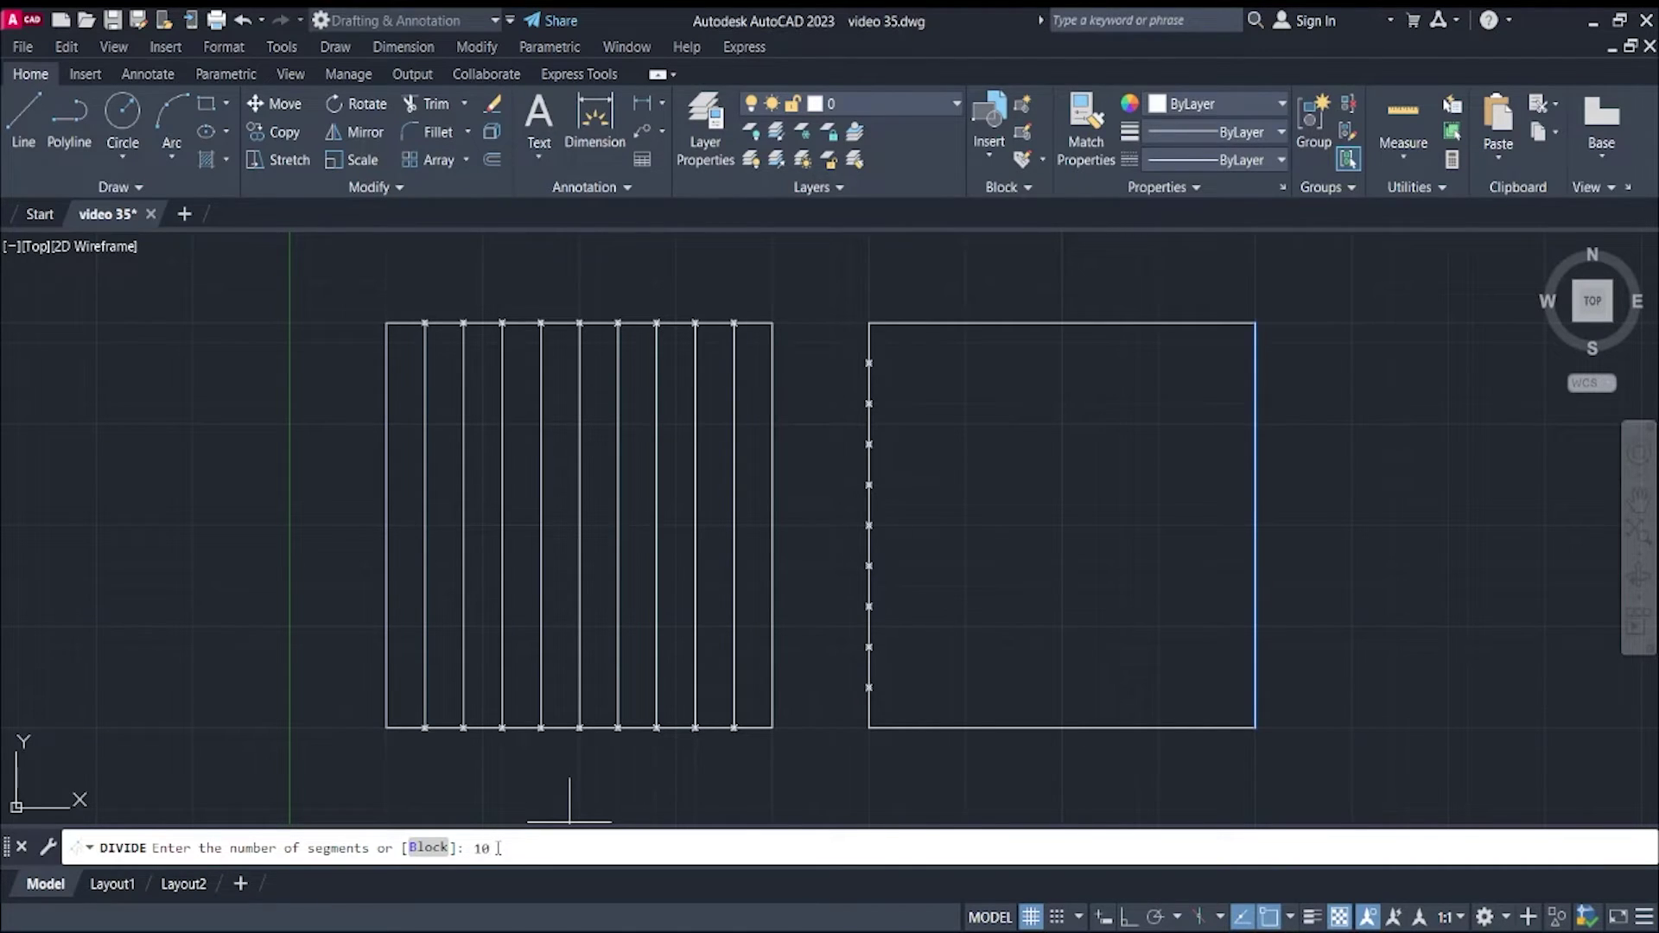
{"action": "key", "text": "Return"}
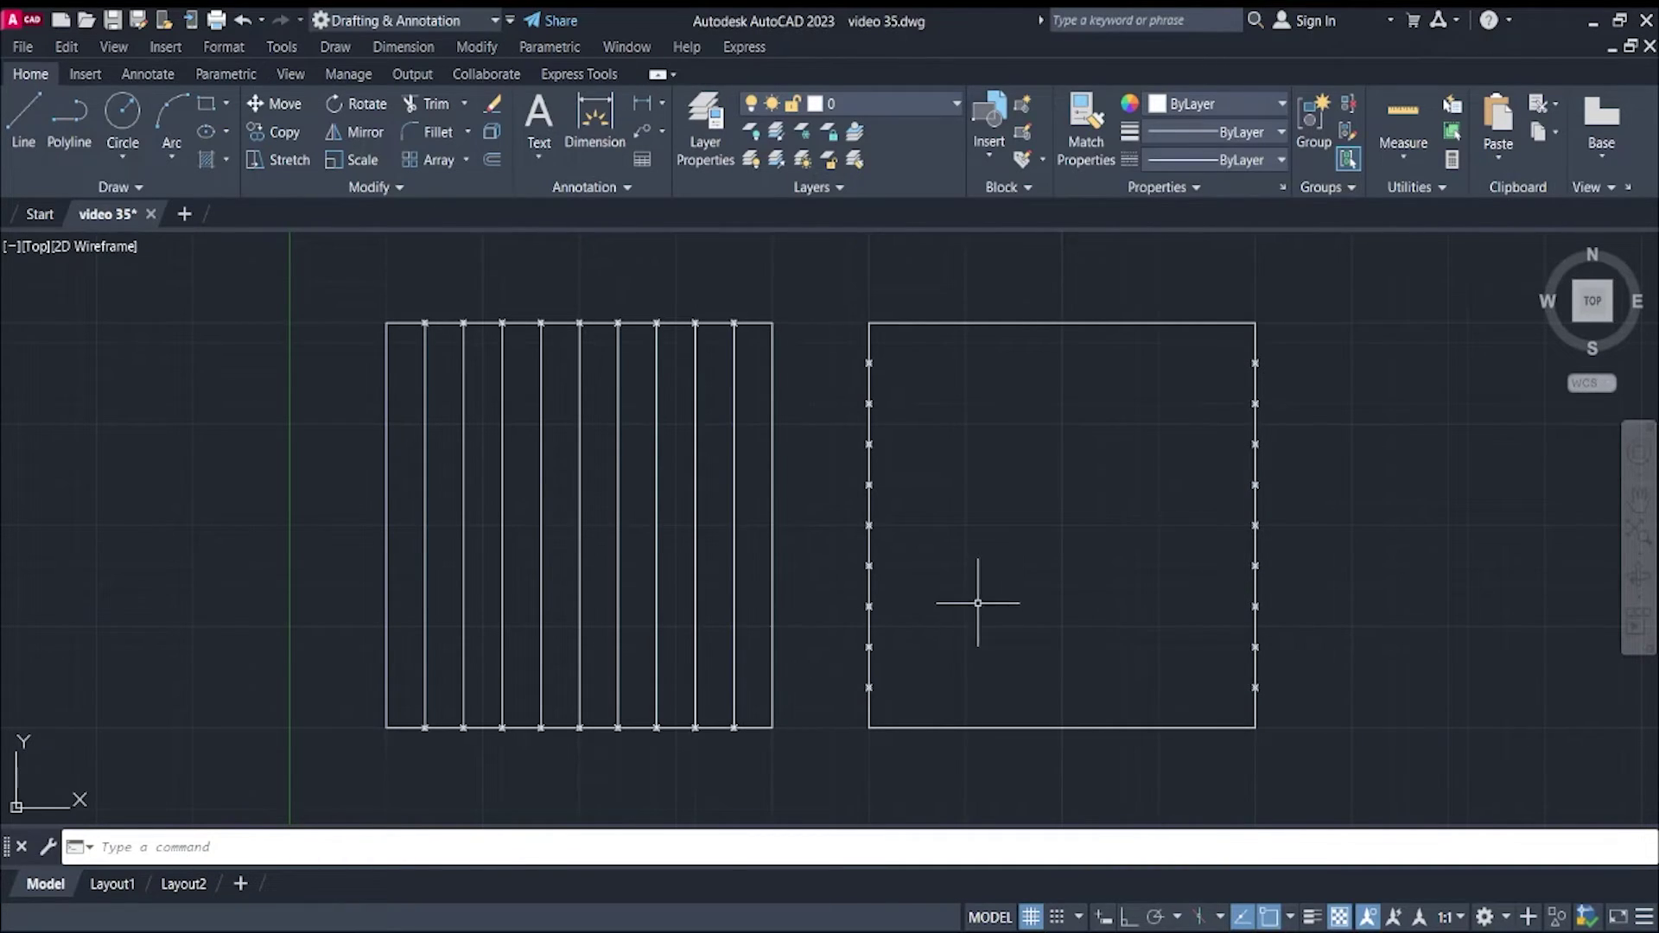
Start Copy with the right square's top edge as the selected object.
{"action": "left_click", "coordinate": [964, 320]}
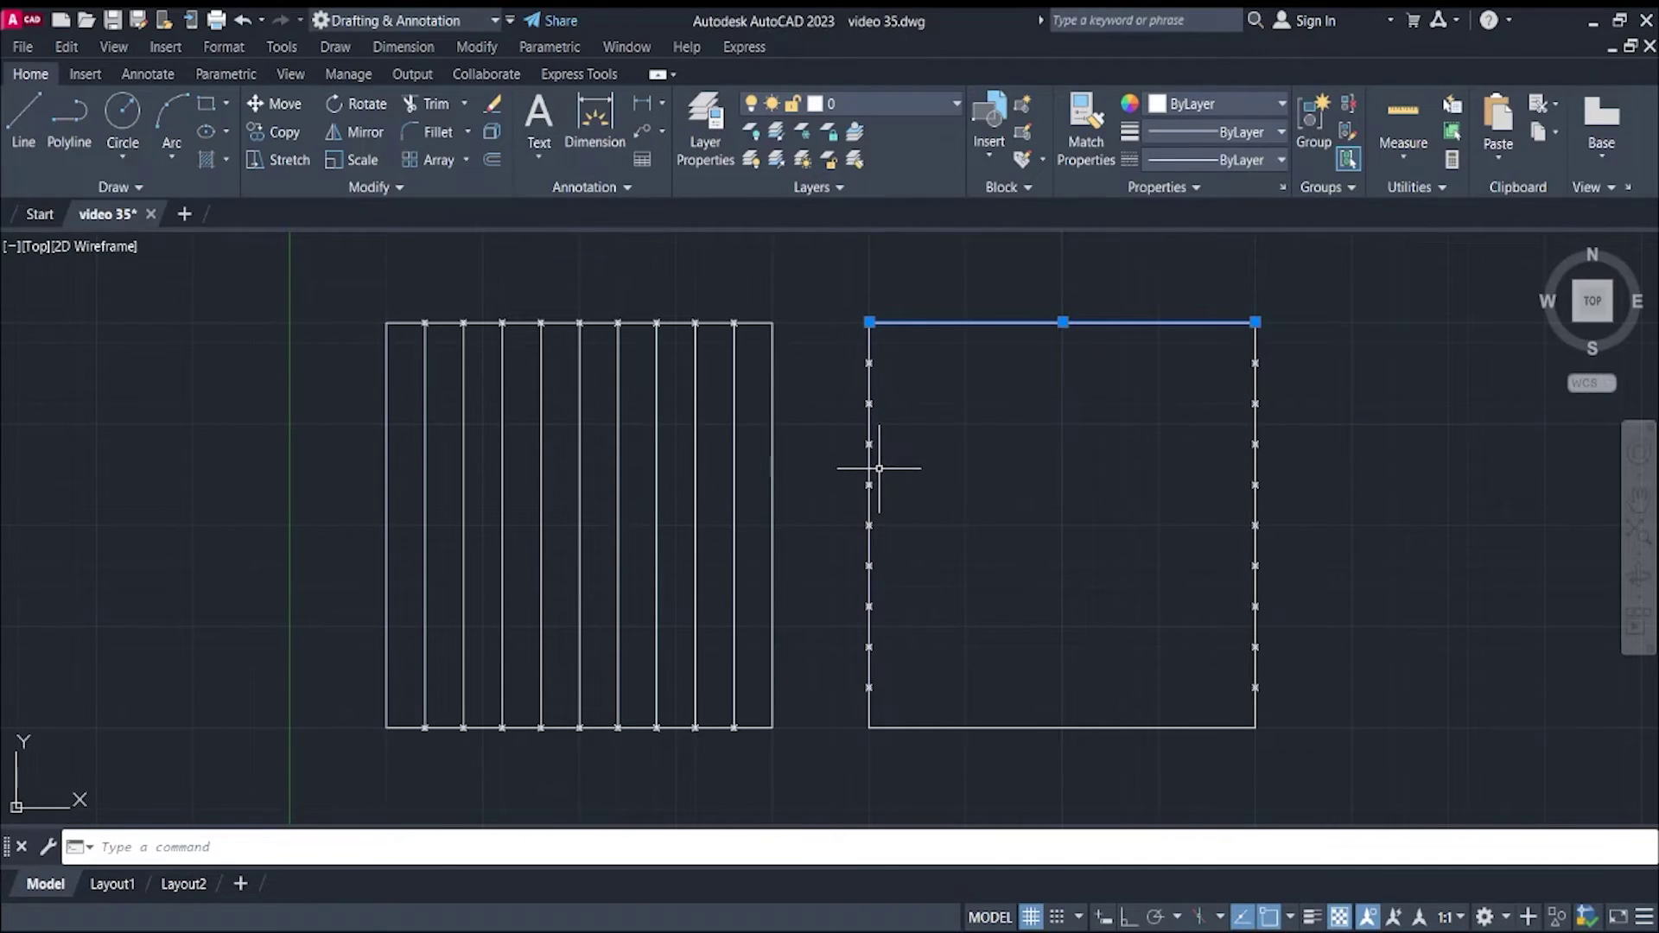
{"action": "key", "text": "Escape"}
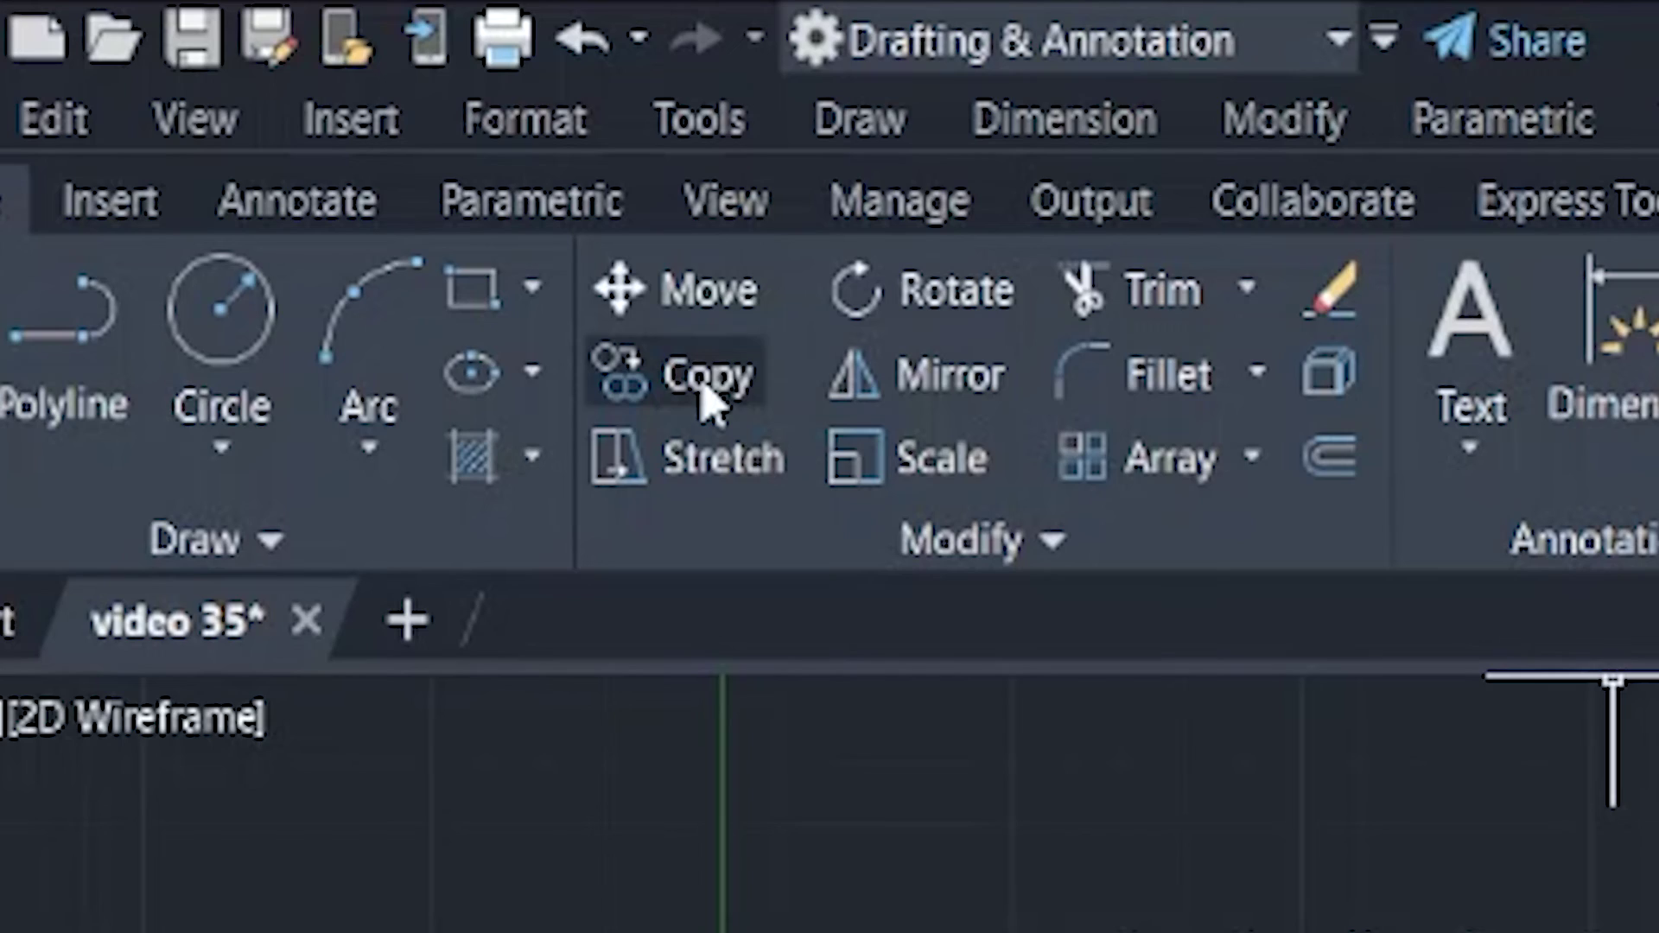
{"action": "left_click", "coordinate": [284, 135]}
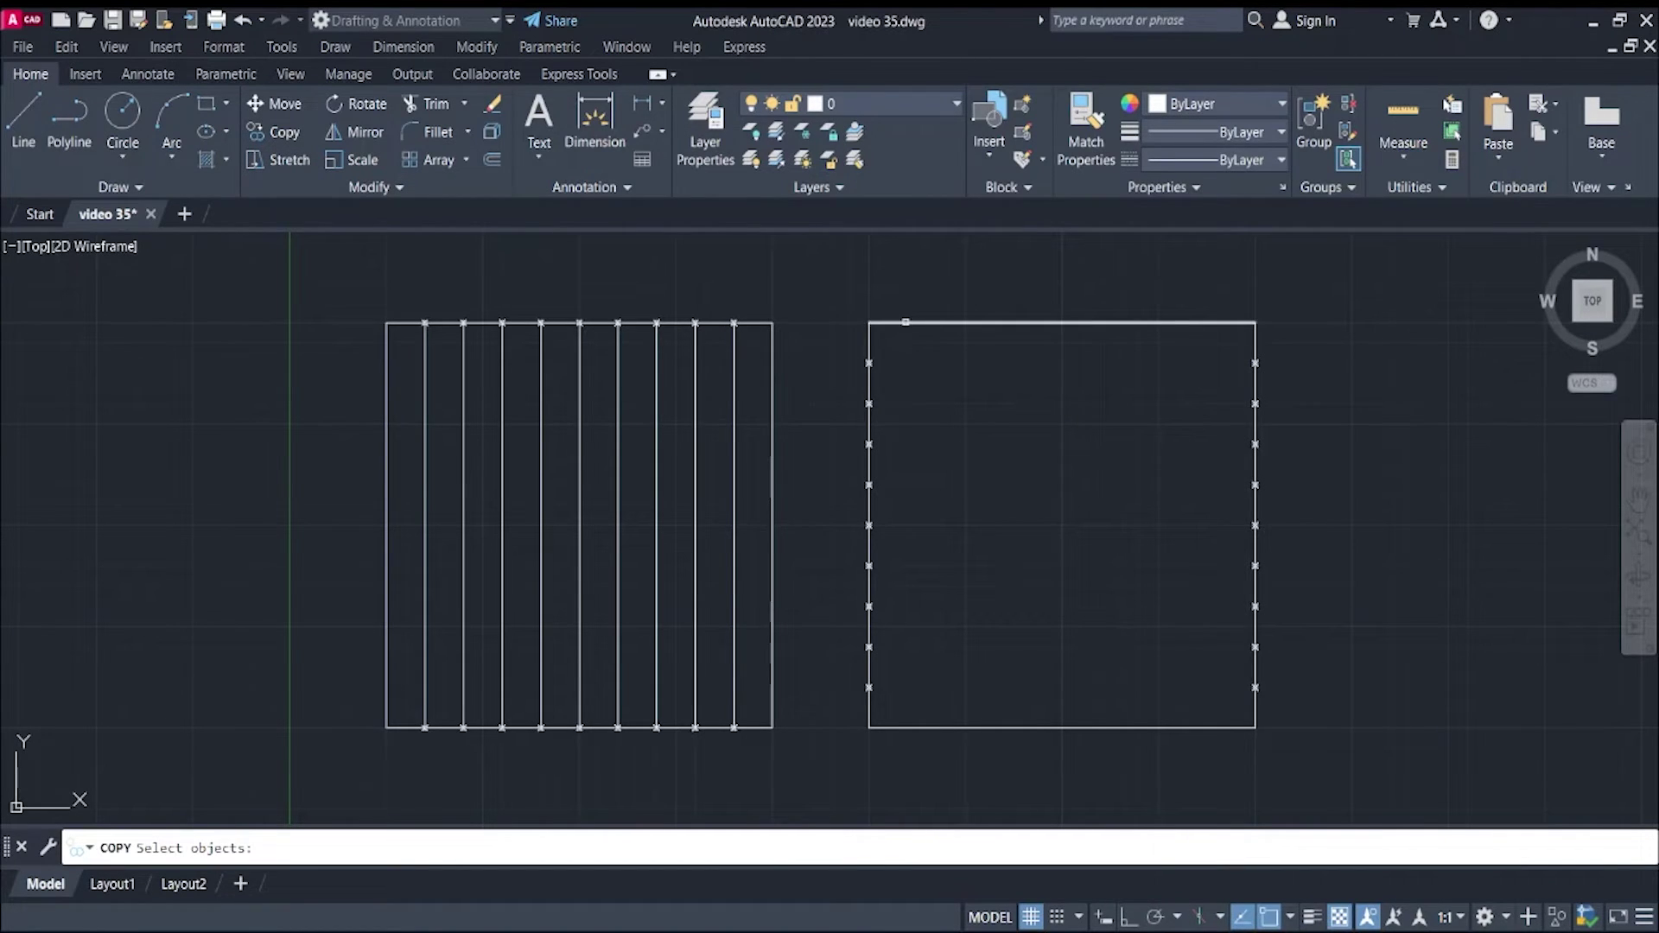
{"action": "left_click", "coordinate": [906, 323]}
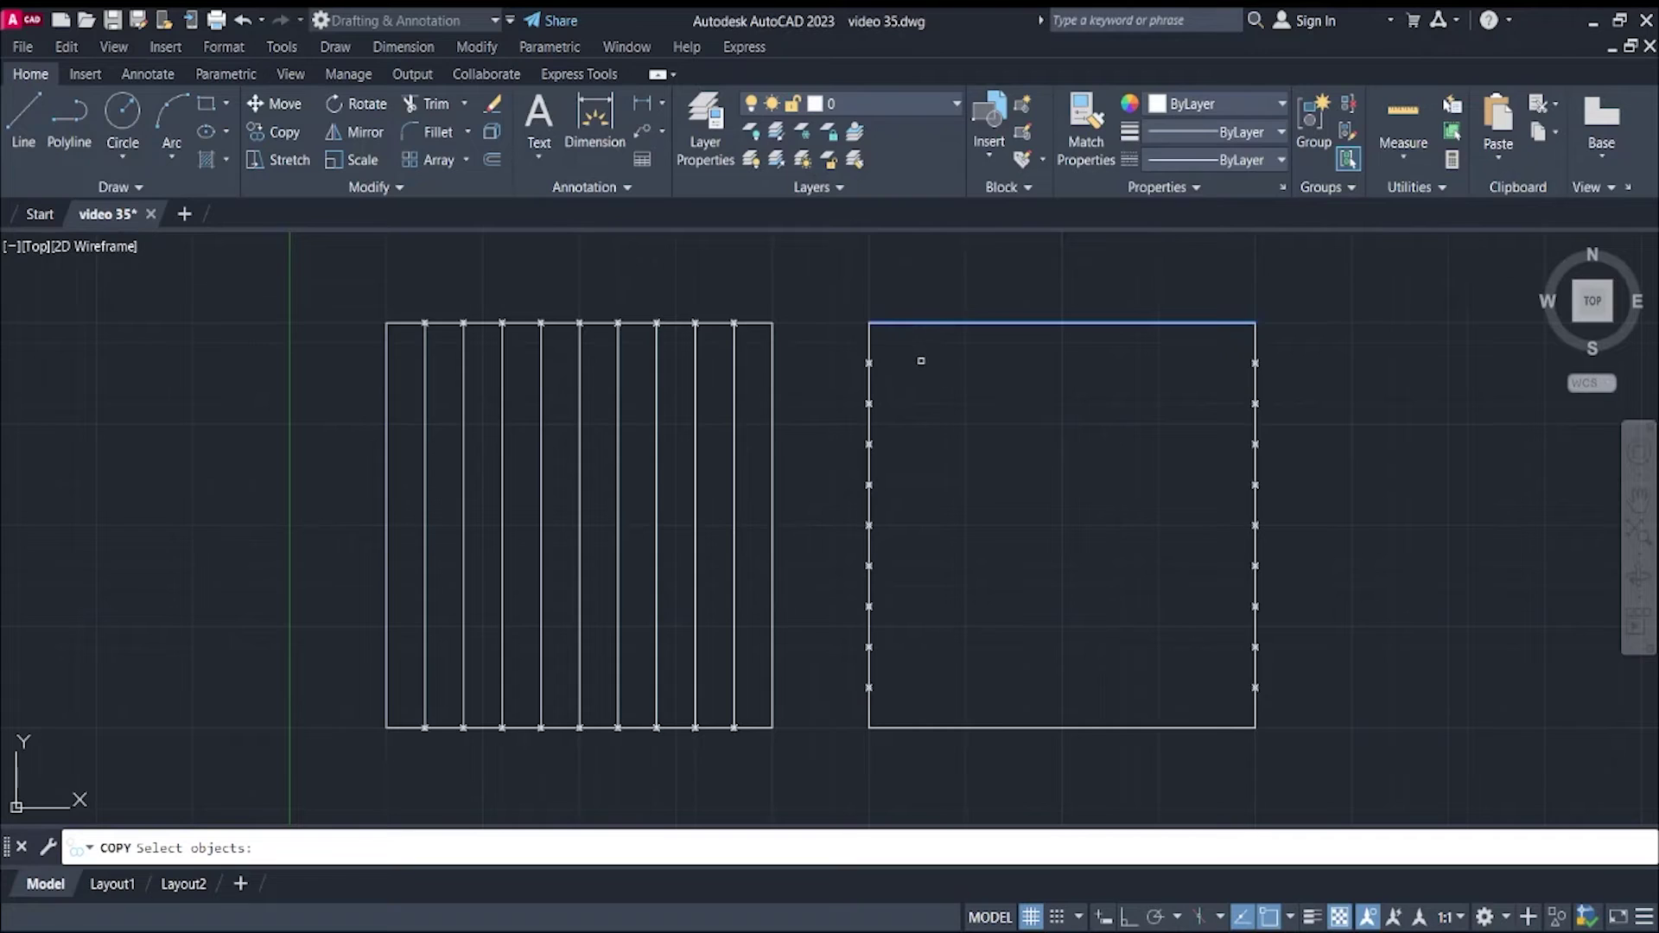
{"action": "key", "text": "Return"}
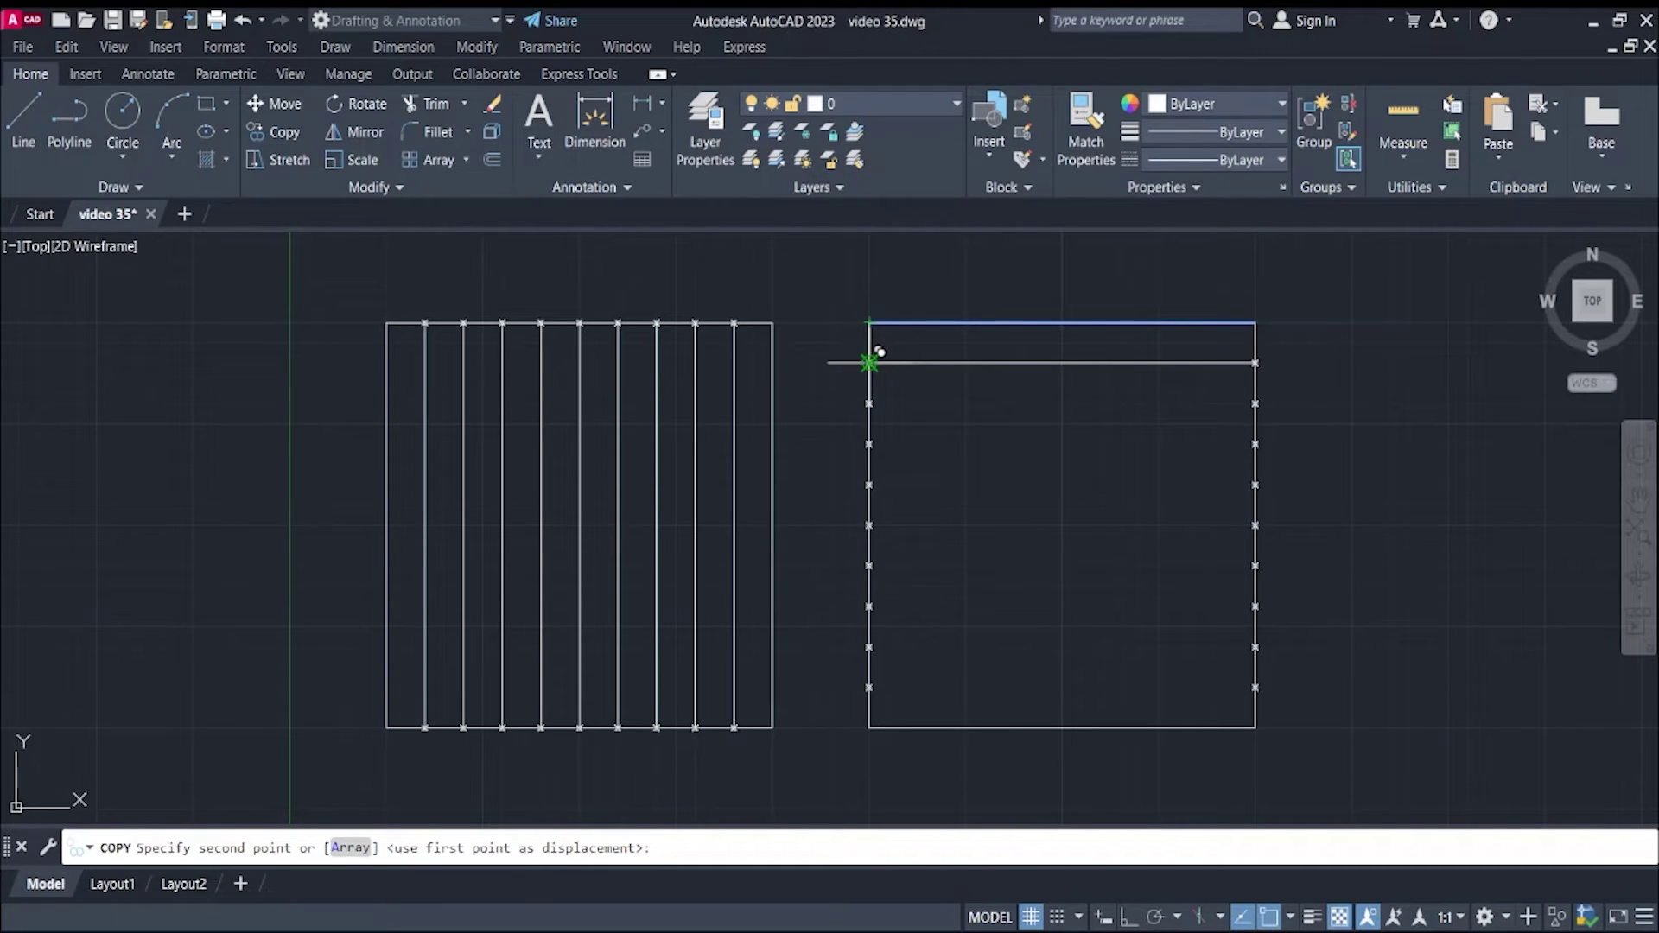
Place horizontal copies of the top edge at the division points down the square's side.
{"action": "left_click", "coordinate": [870, 362]}
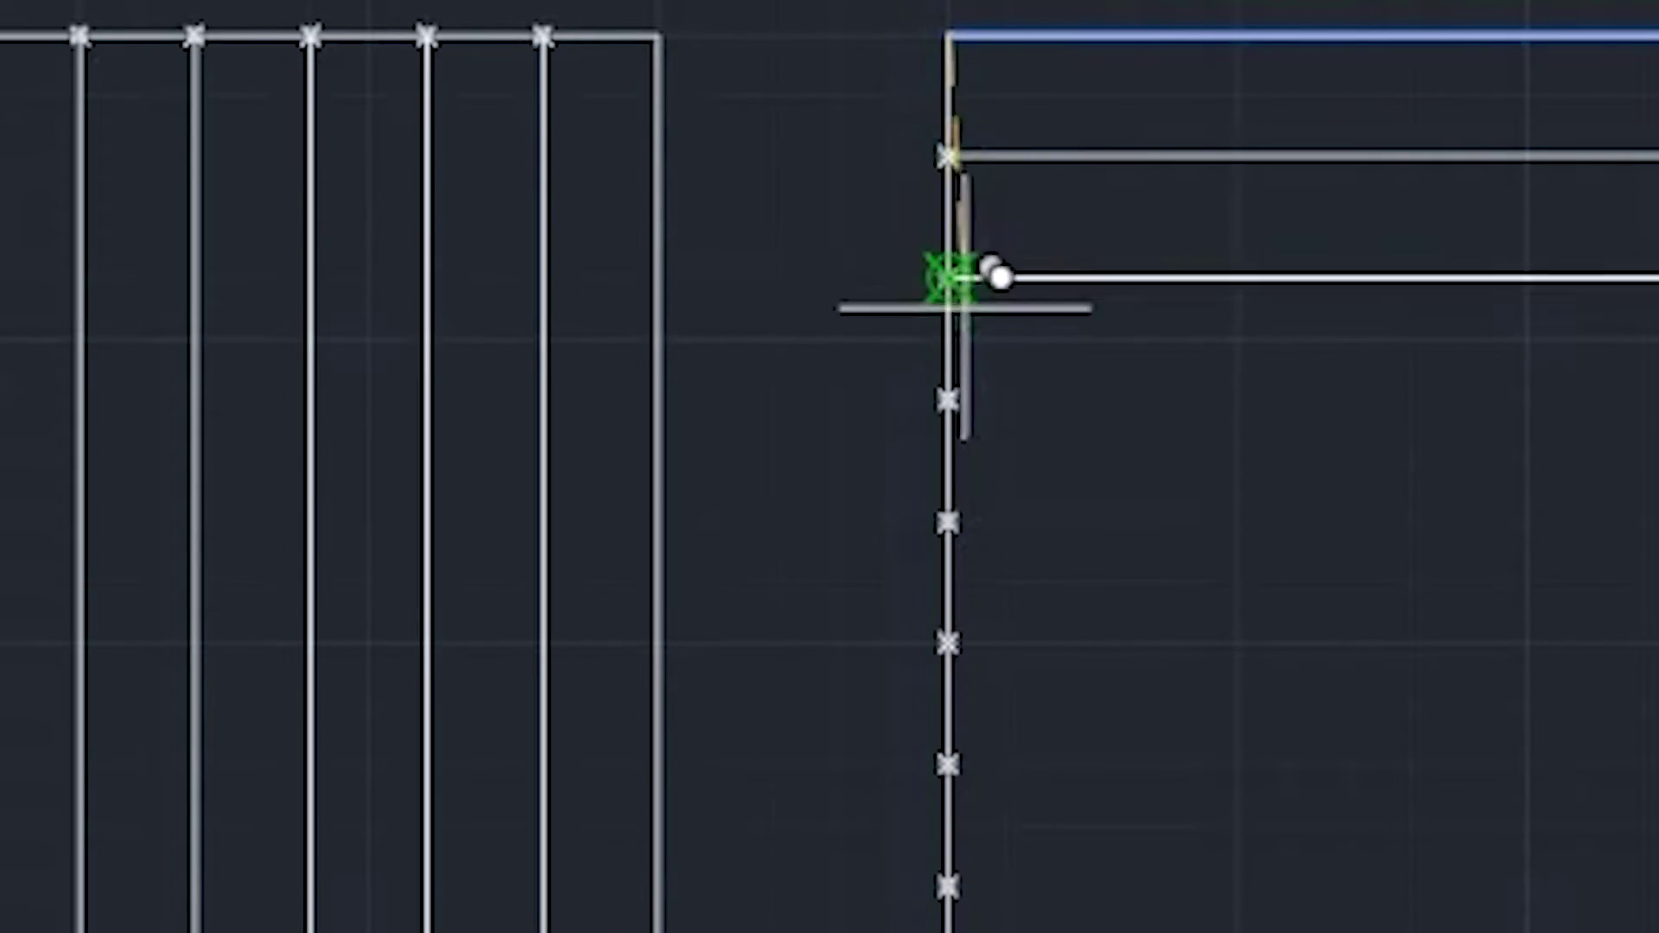
{"action": "left_click", "coordinate": [996, 277]}
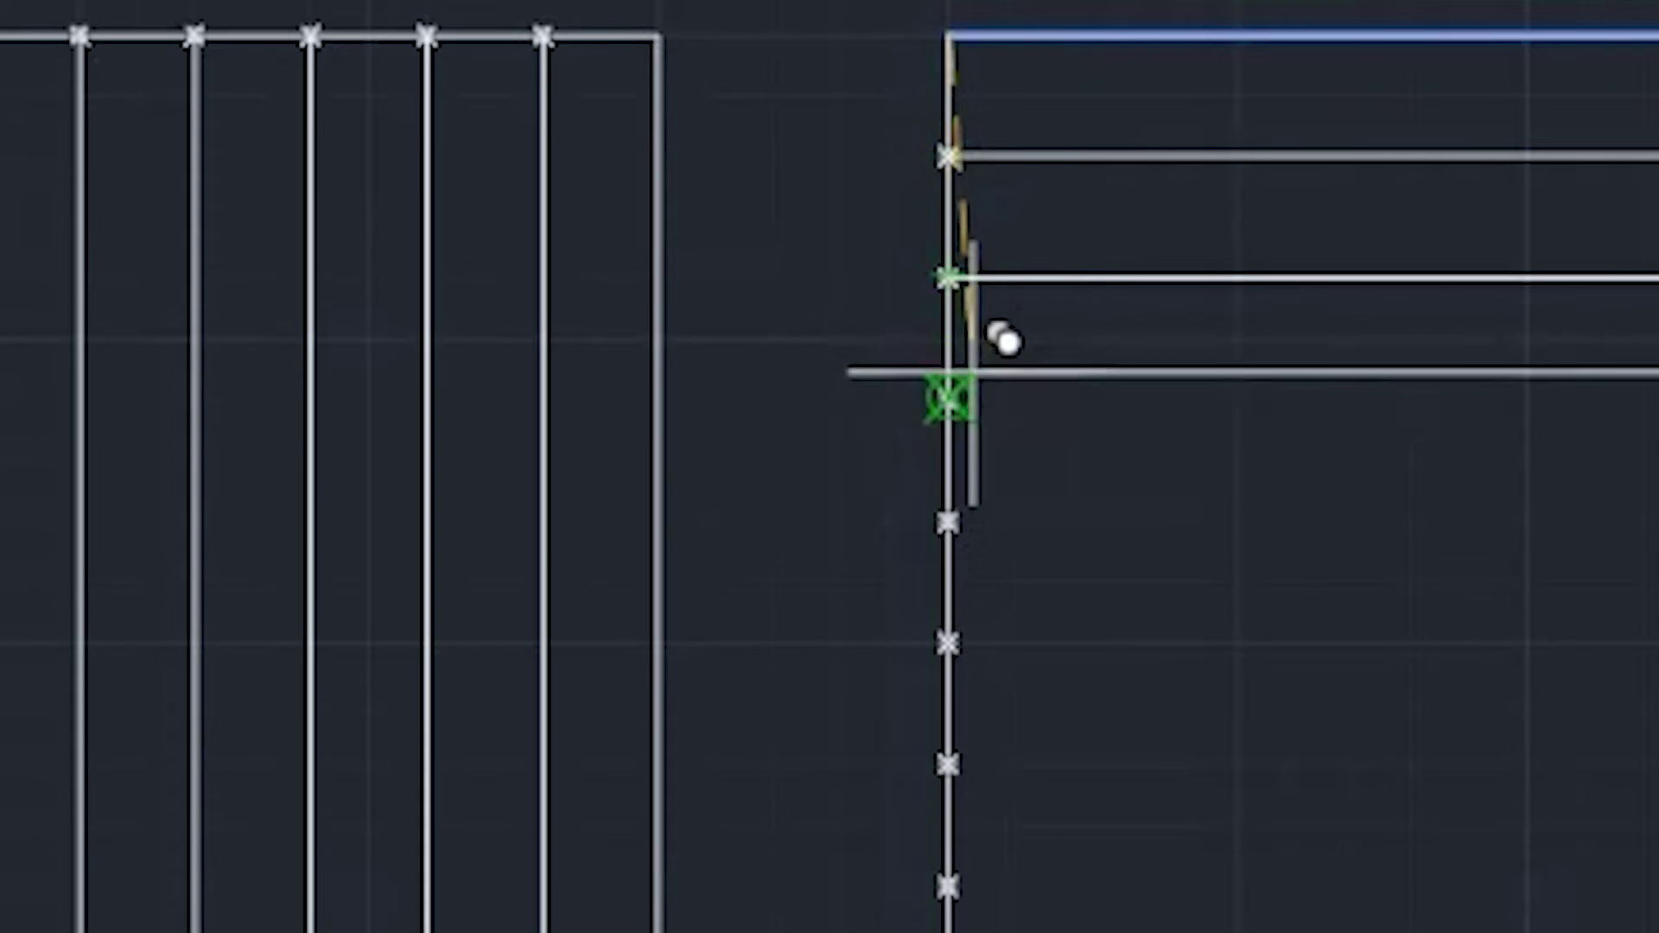
{"action": "left_click", "coordinate": [985, 380]}
{"action": "left_click", "coordinate": [985, 519]}
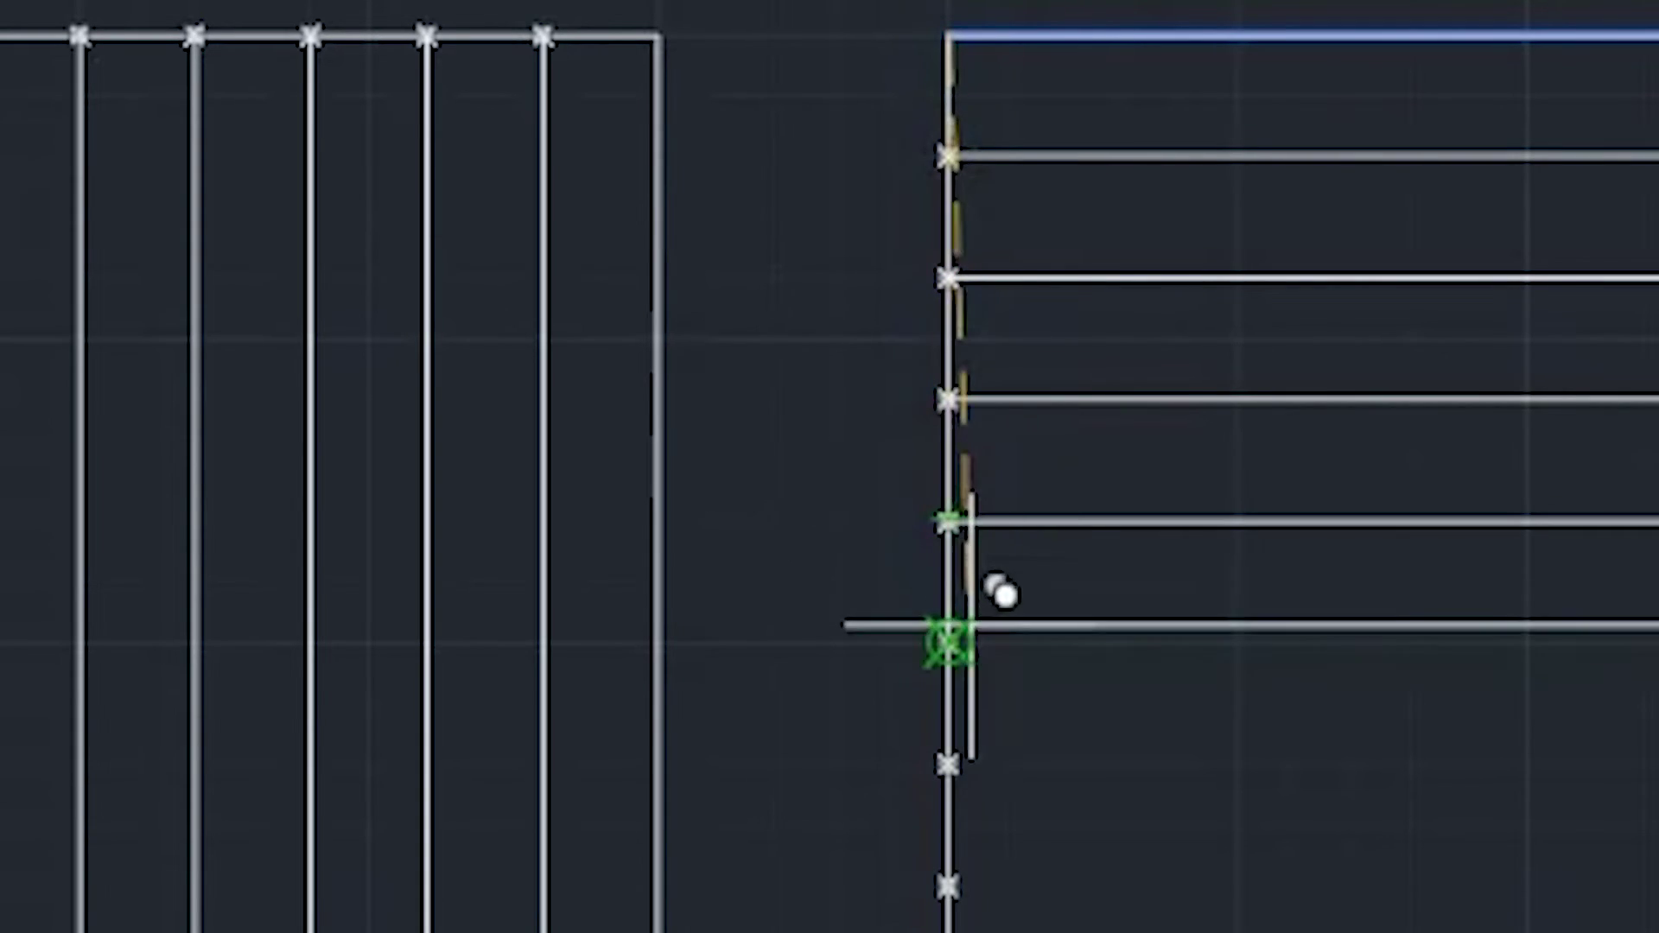
{"action": "left_click", "coordinate": [984, 614]}
{"action": "left_click", "coordinate": [984, 732]}
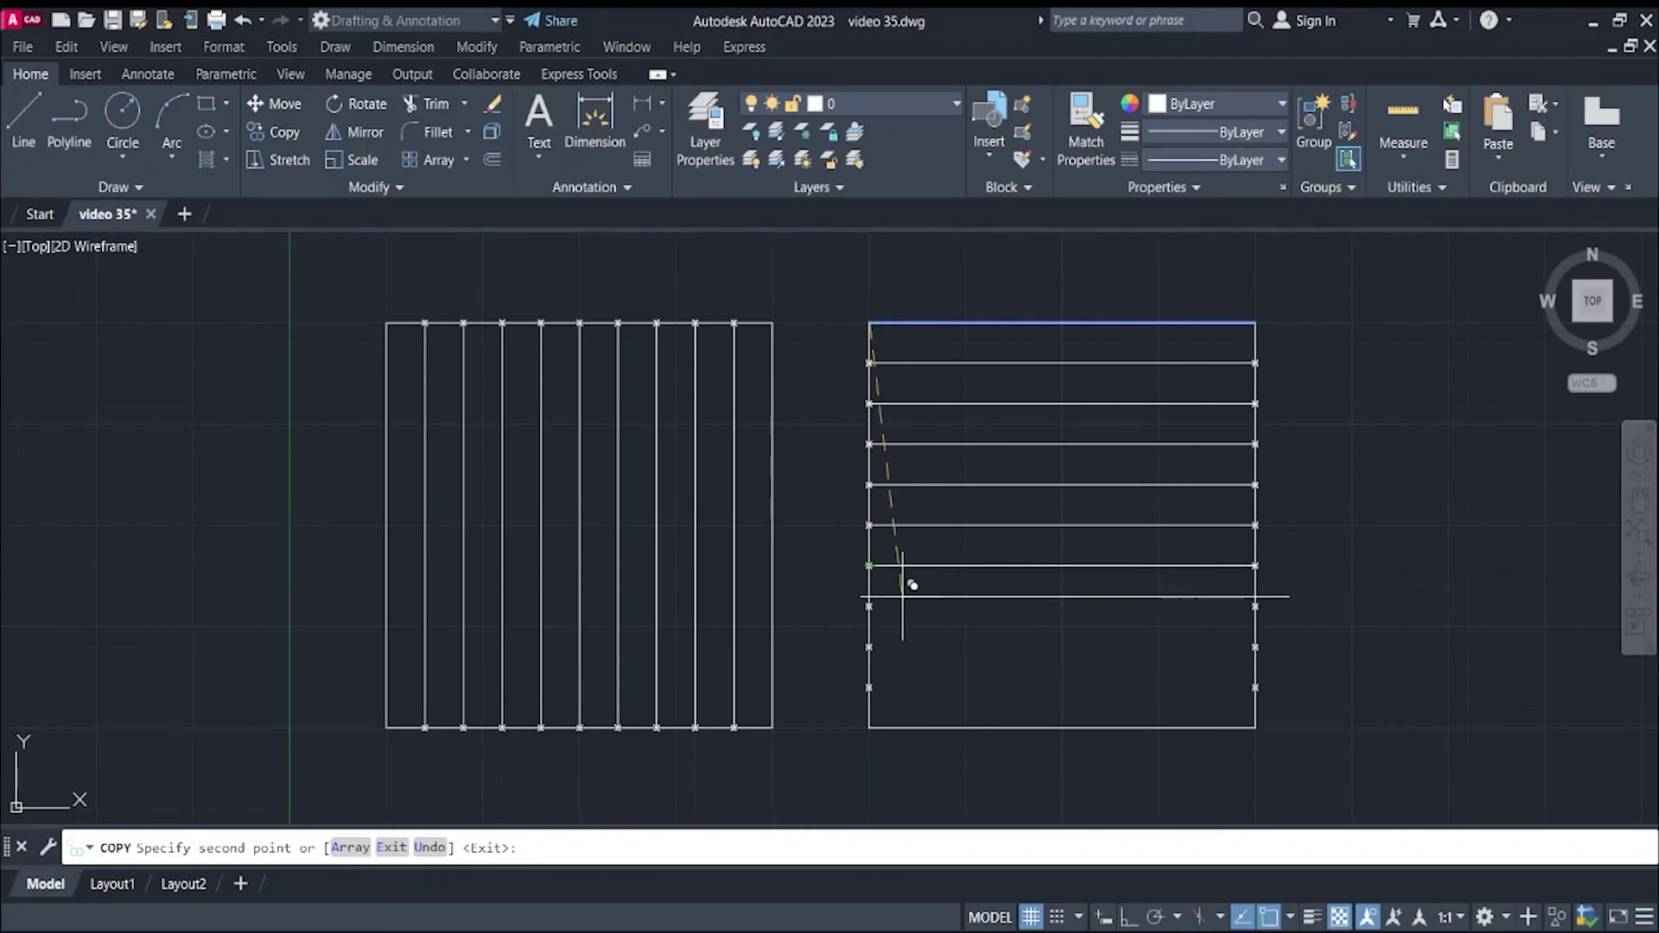
{"action": "left_click", "coordinate": [962, 873]}
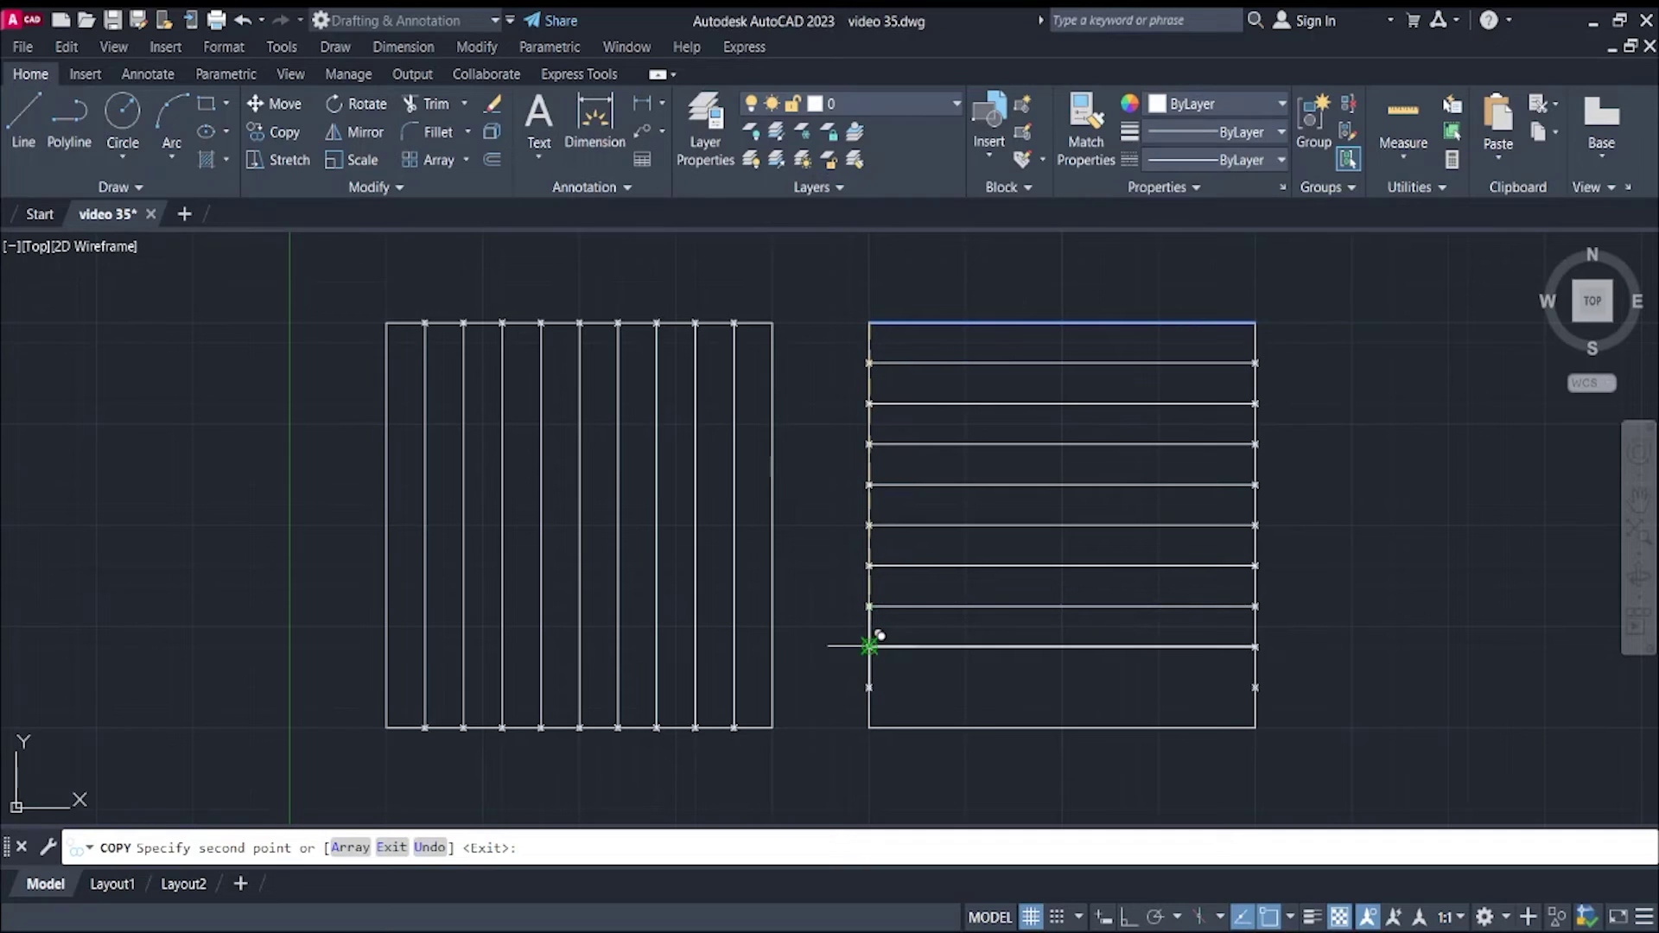
{"action": "left_click", "coordinate": [869, 645]}
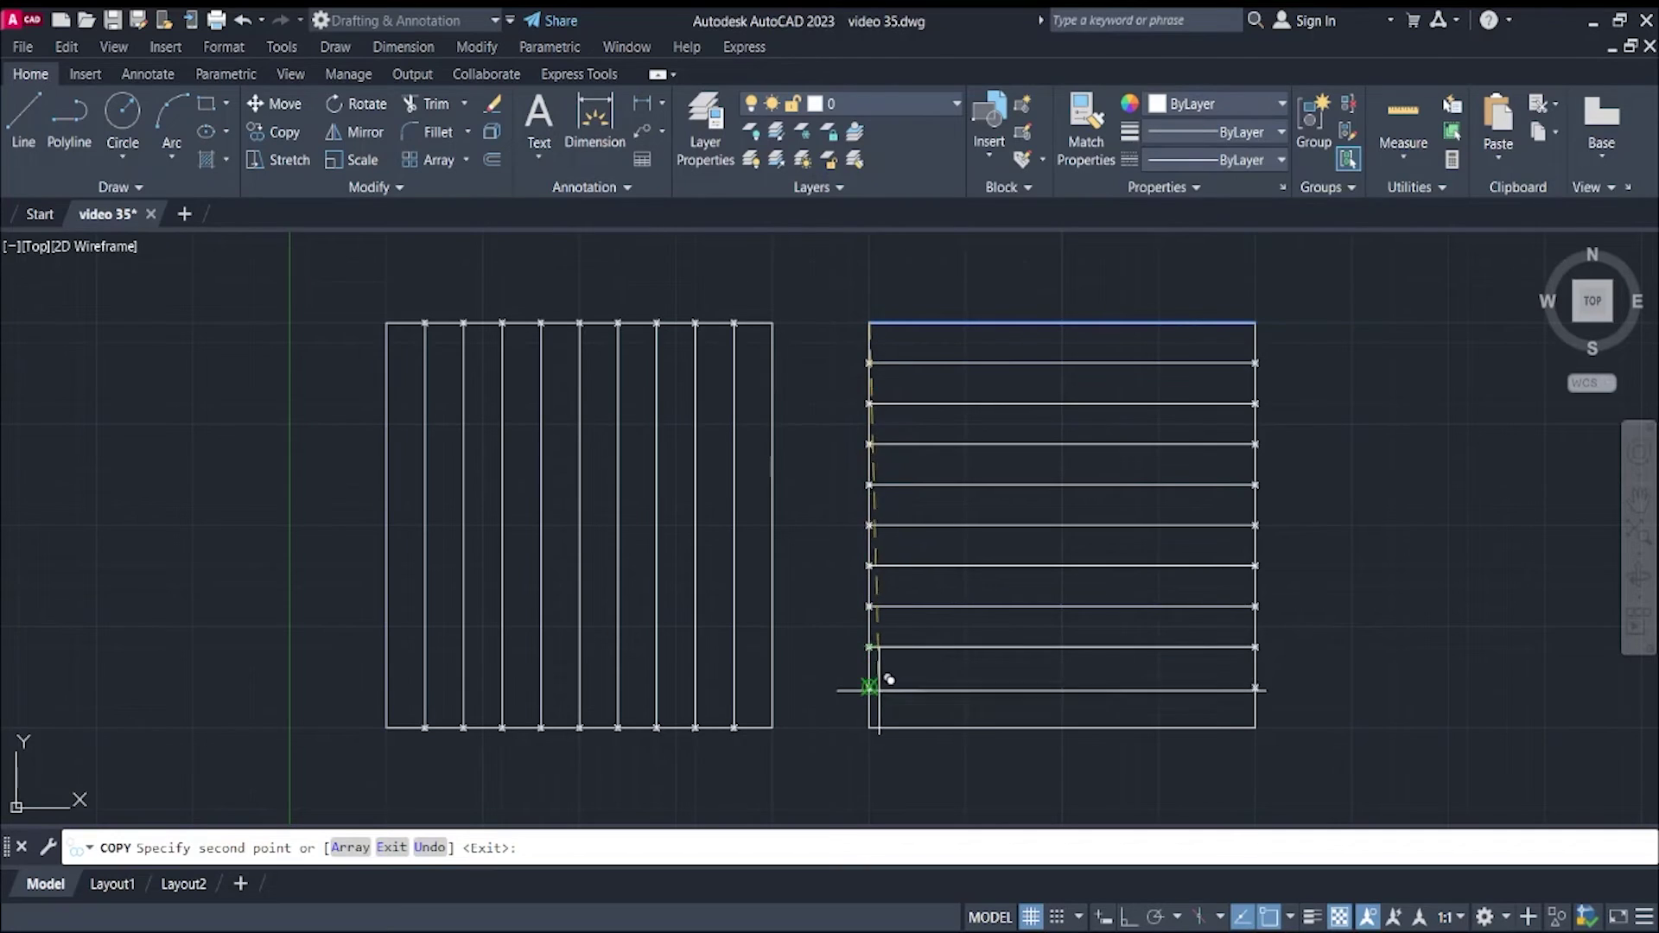
{"action": "left_click", "coordinate": [890, 643]}
{"action": "key", "text": "Return"}
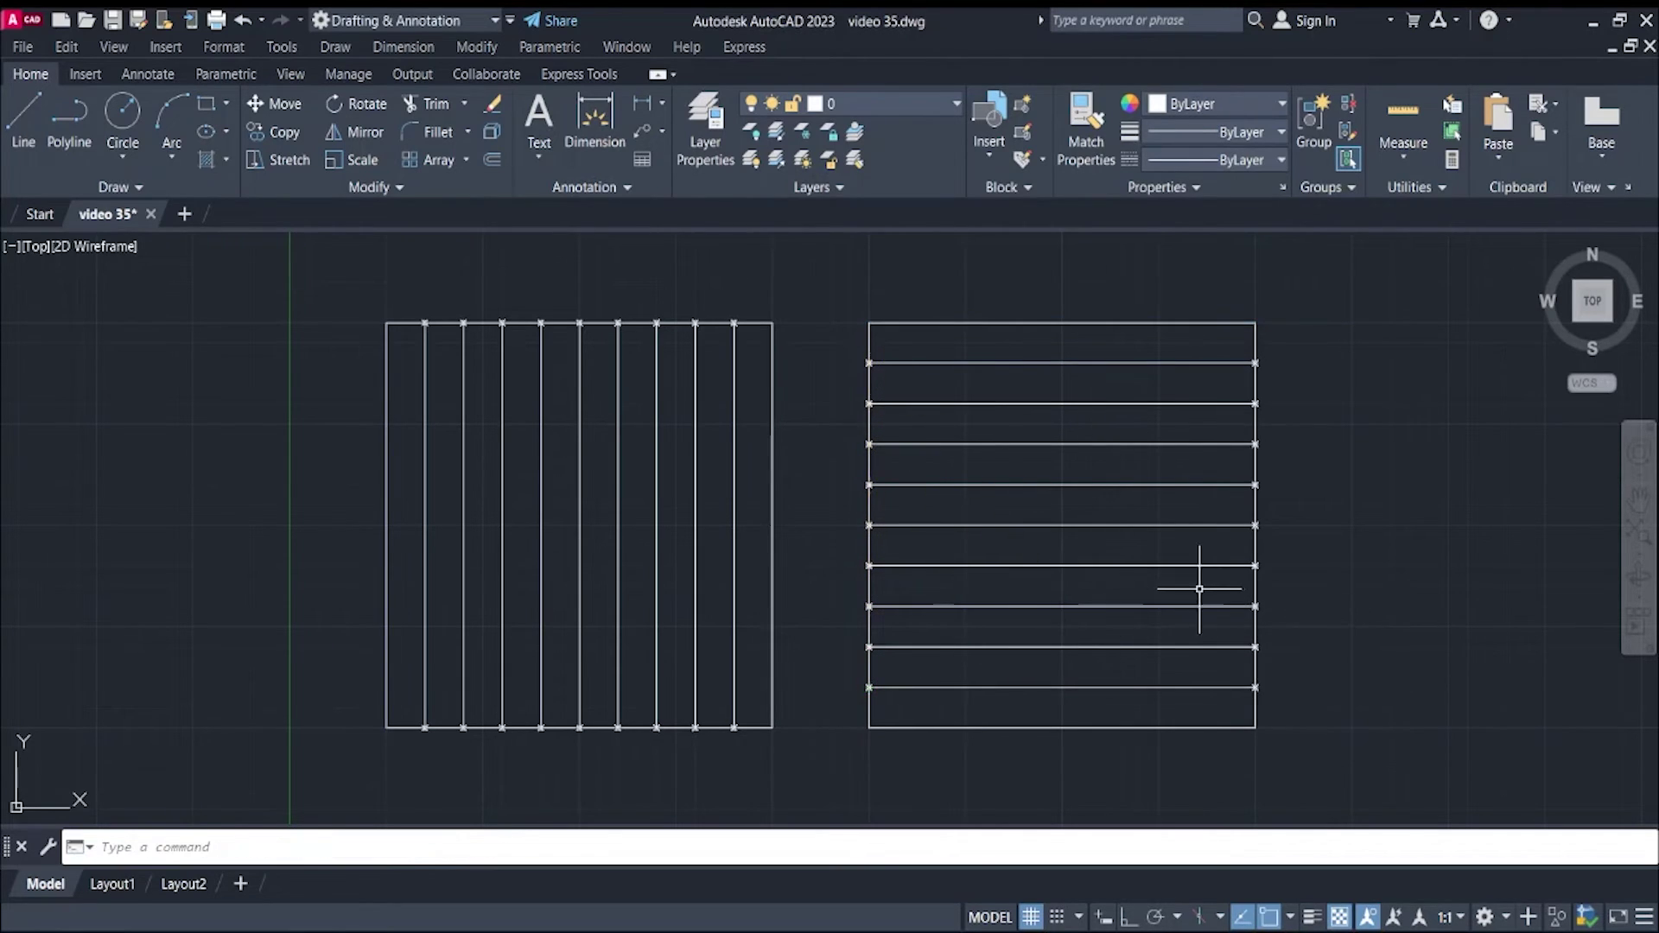